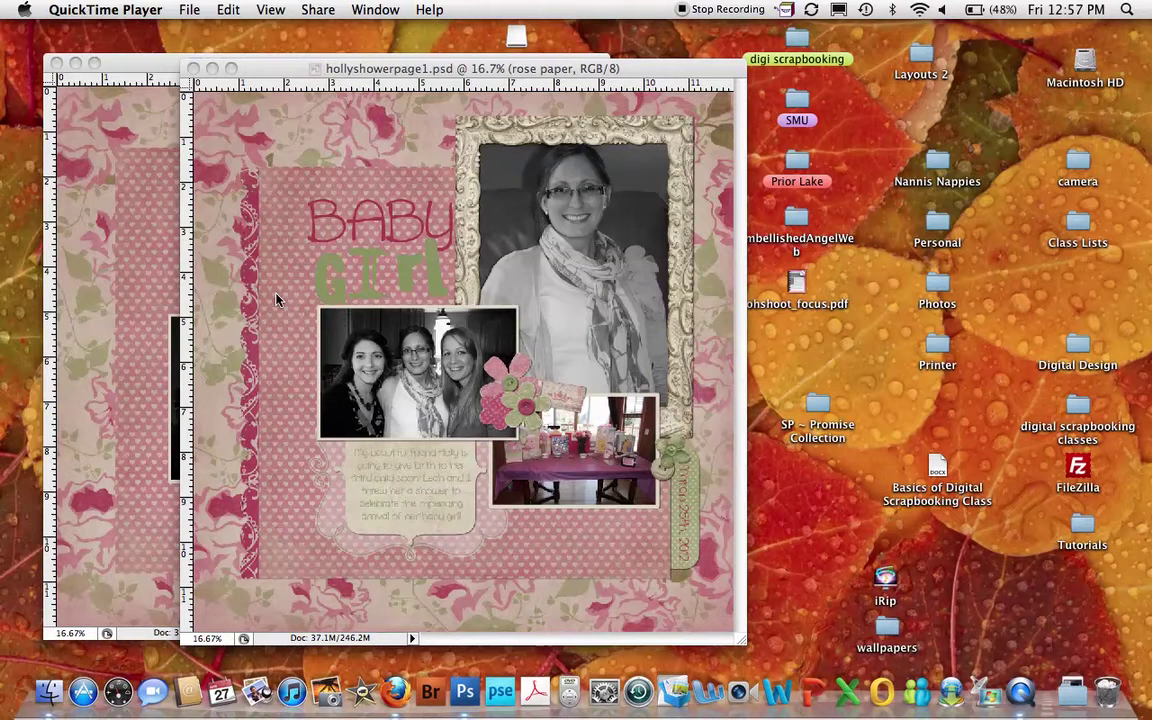
- Compare the two open layouts, minimize hollyshowerpage1.psd and shift the hollyshower.psd window toward the middle of the workspace
left_click(96, 182)
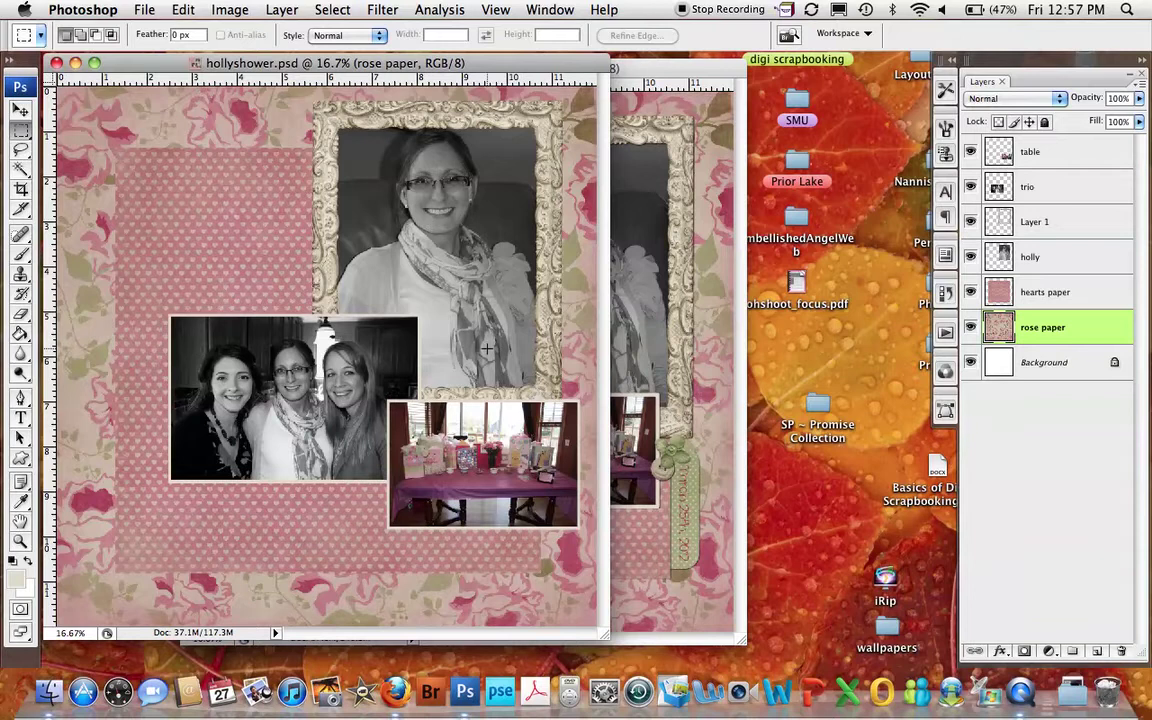
left_click(687, 160)
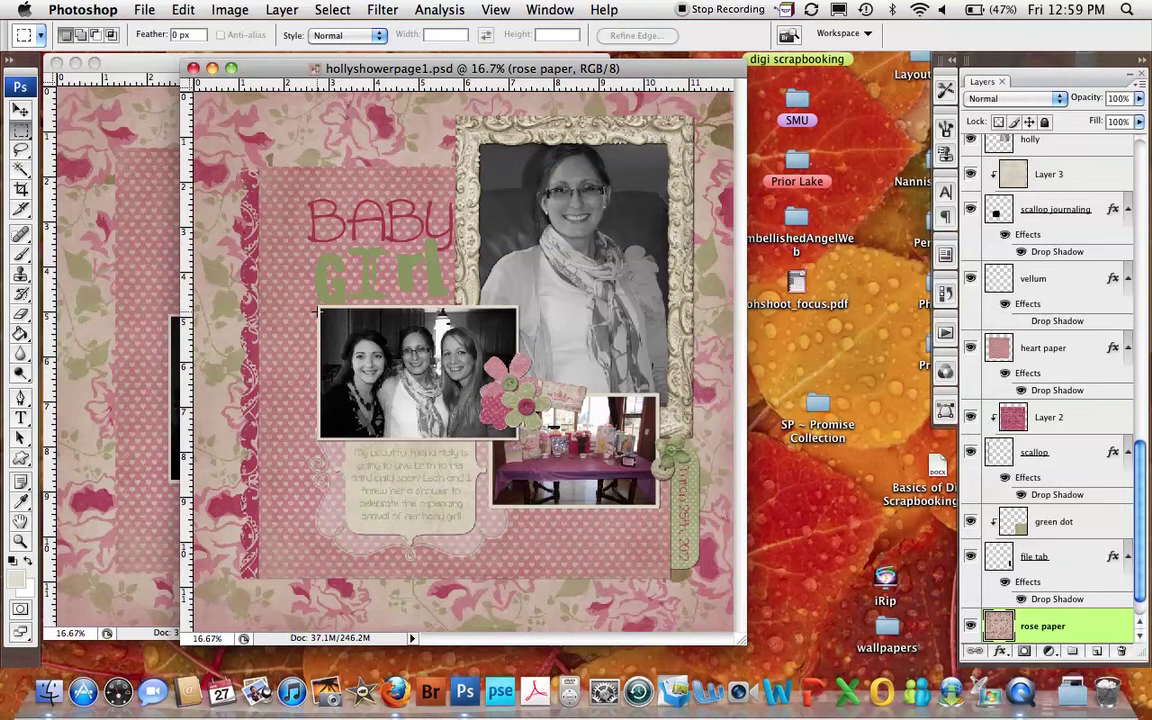
double_click(188, 68)
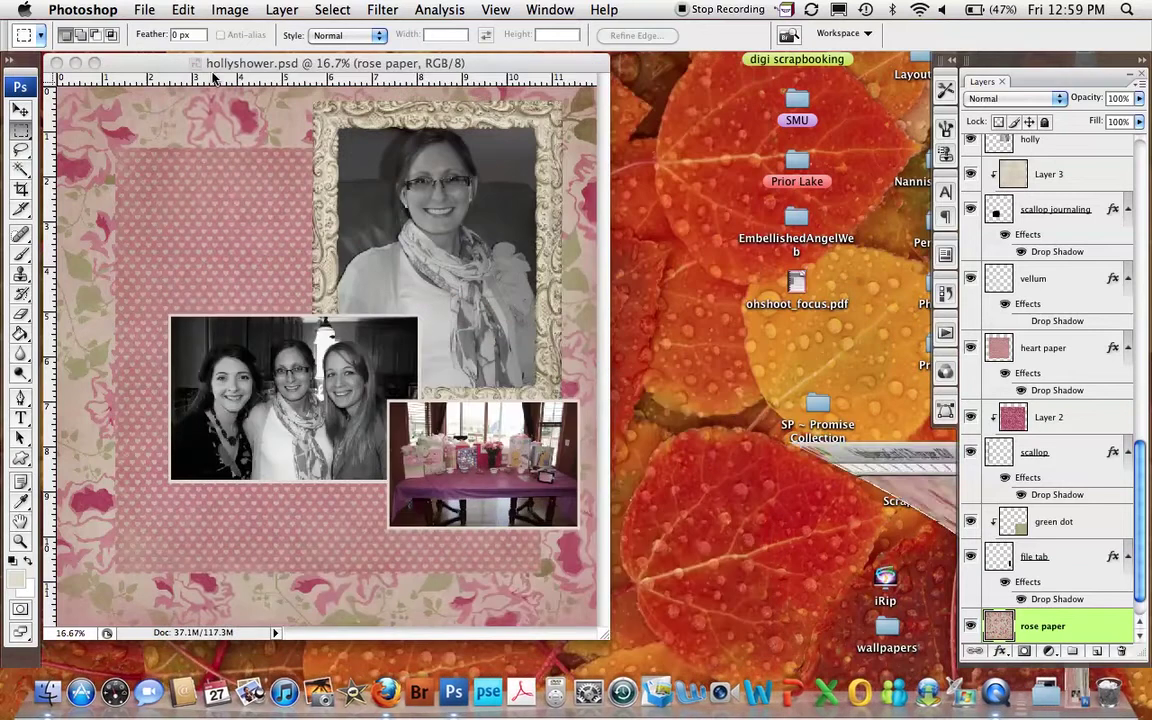
left_click_drag(304, 66, 450, 72)
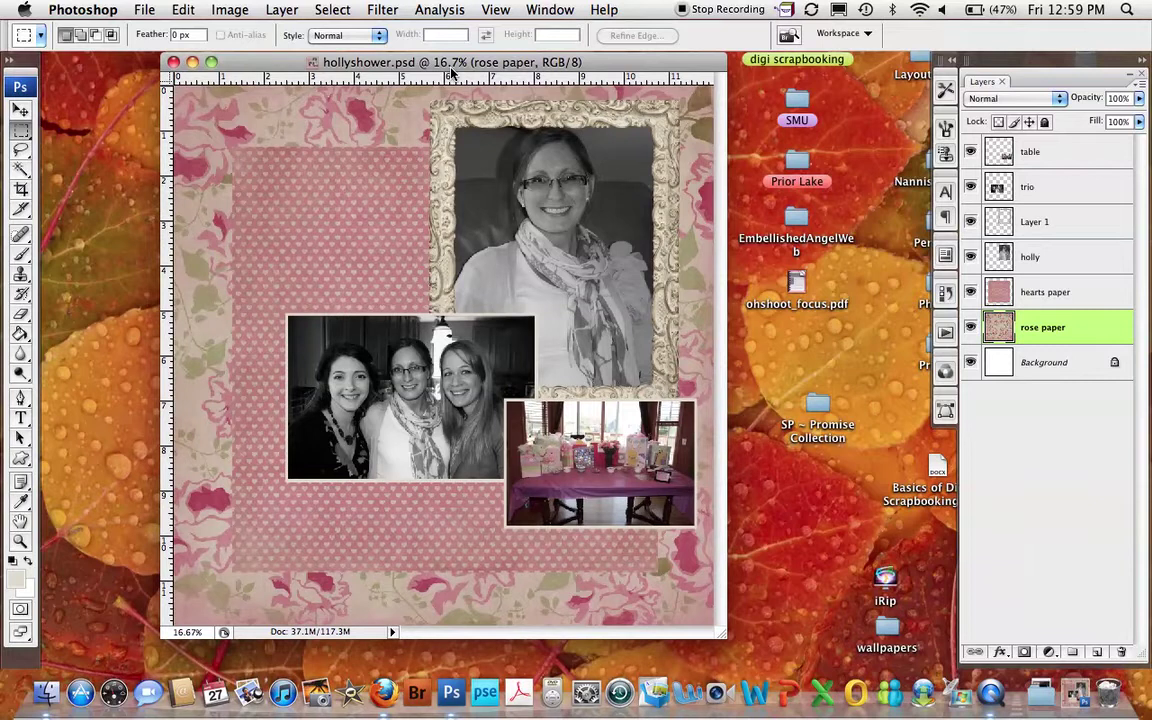
- Make the table layer active and browse for files to open in the SP ~ Heartfelt folder on the DIGI SCRAP drive
left_click(1054, 158)
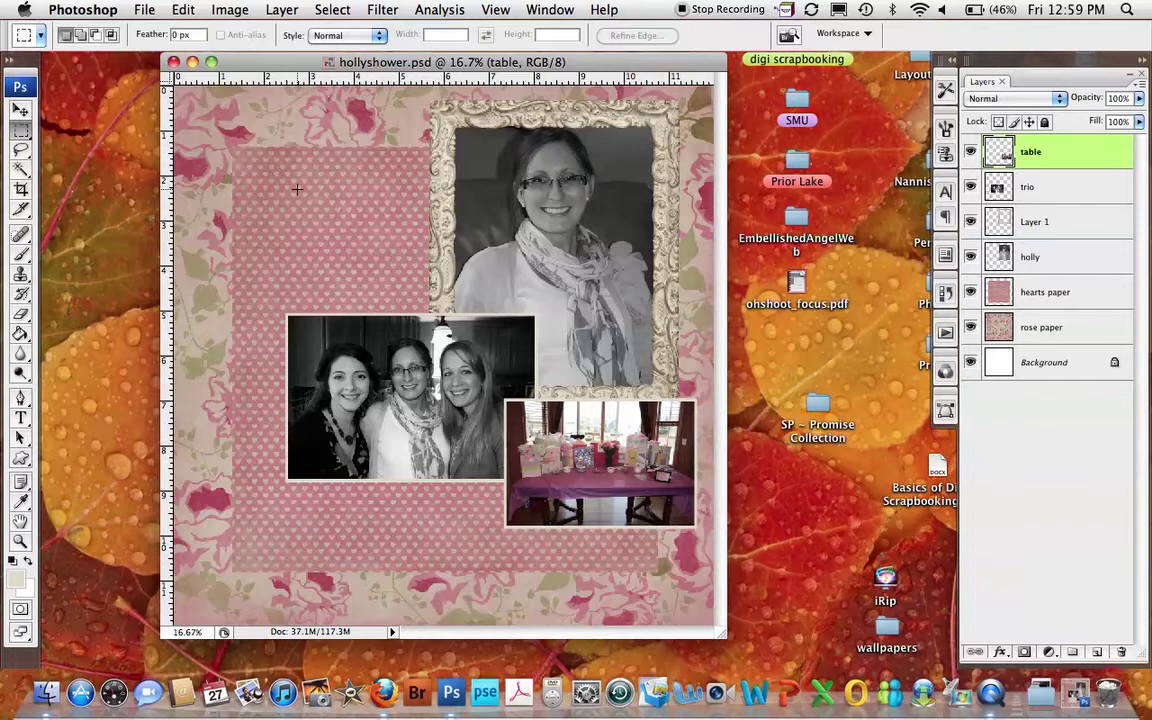
left_click(148, 10)
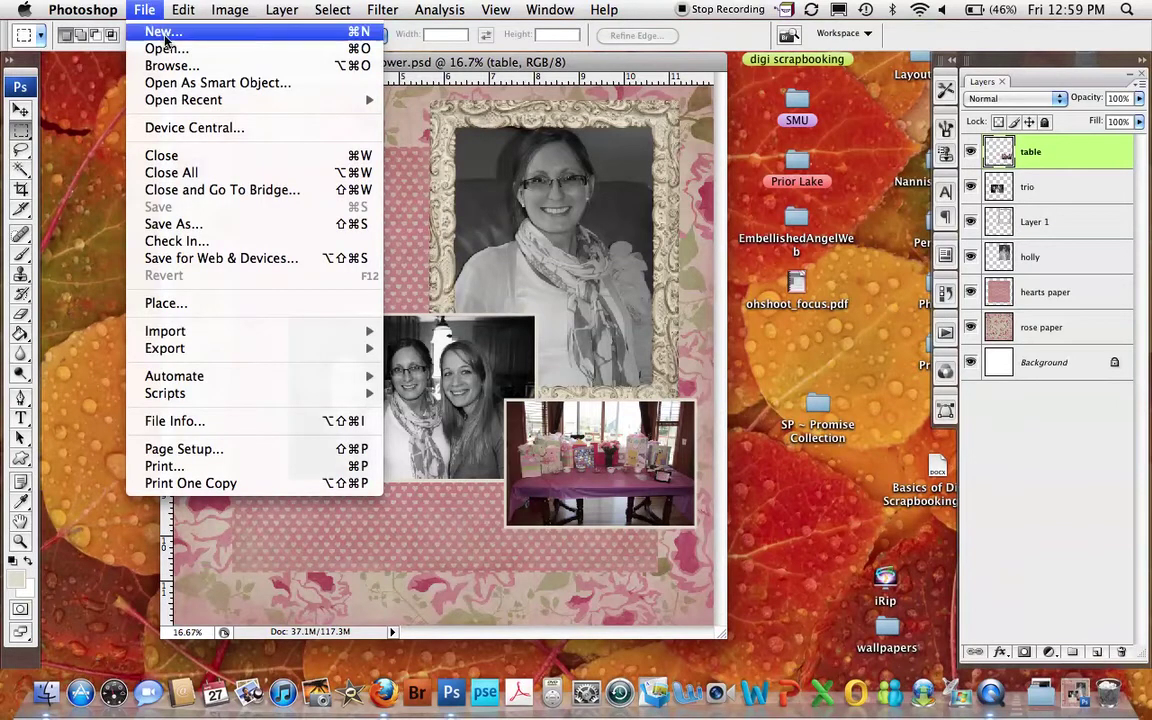
left_click(168, 49)
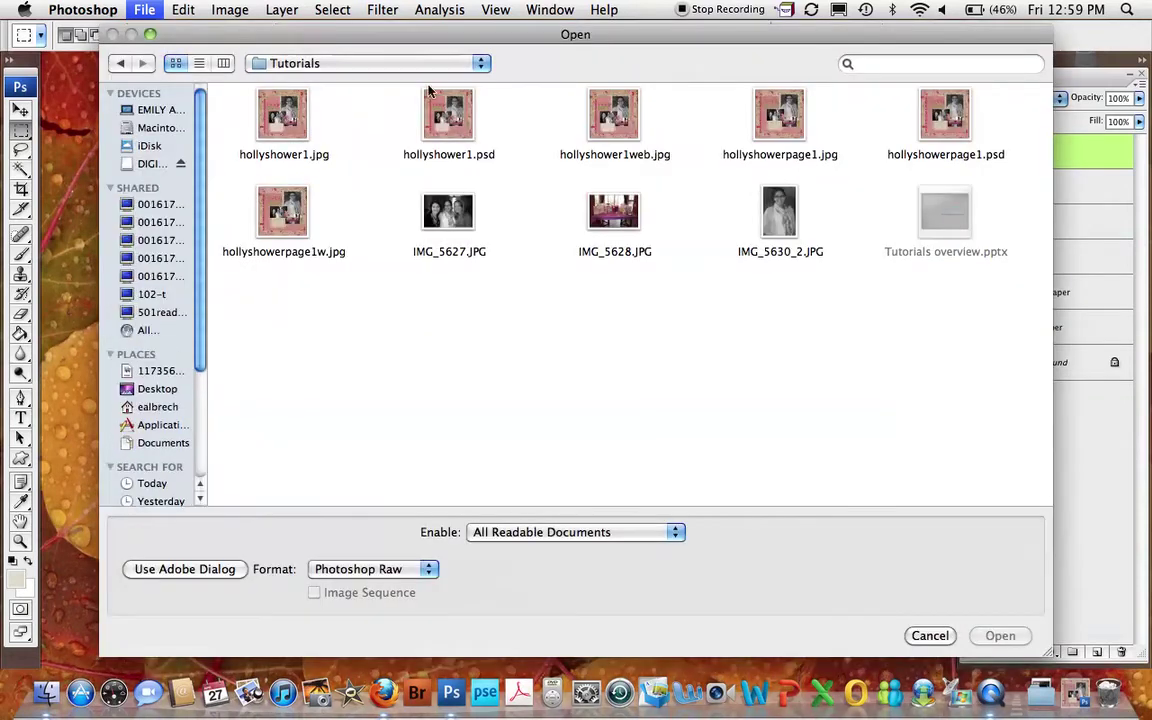
left_click(148, 163)
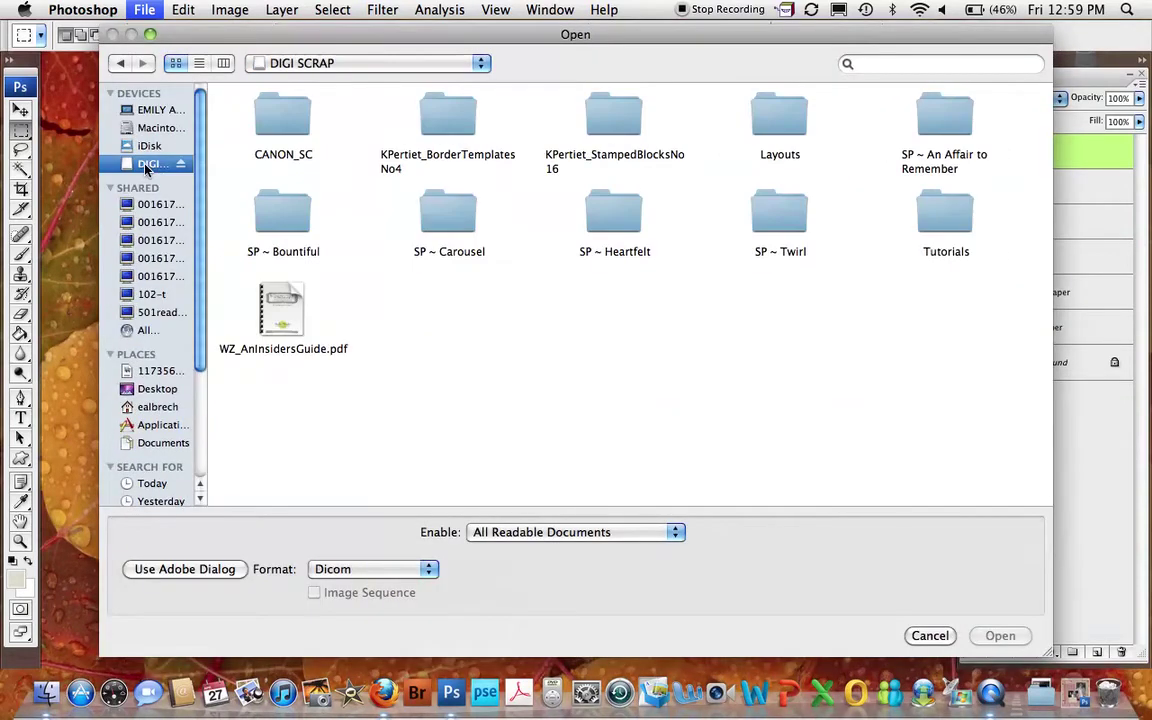
left_click(617, 224)
double_click(617, 224)
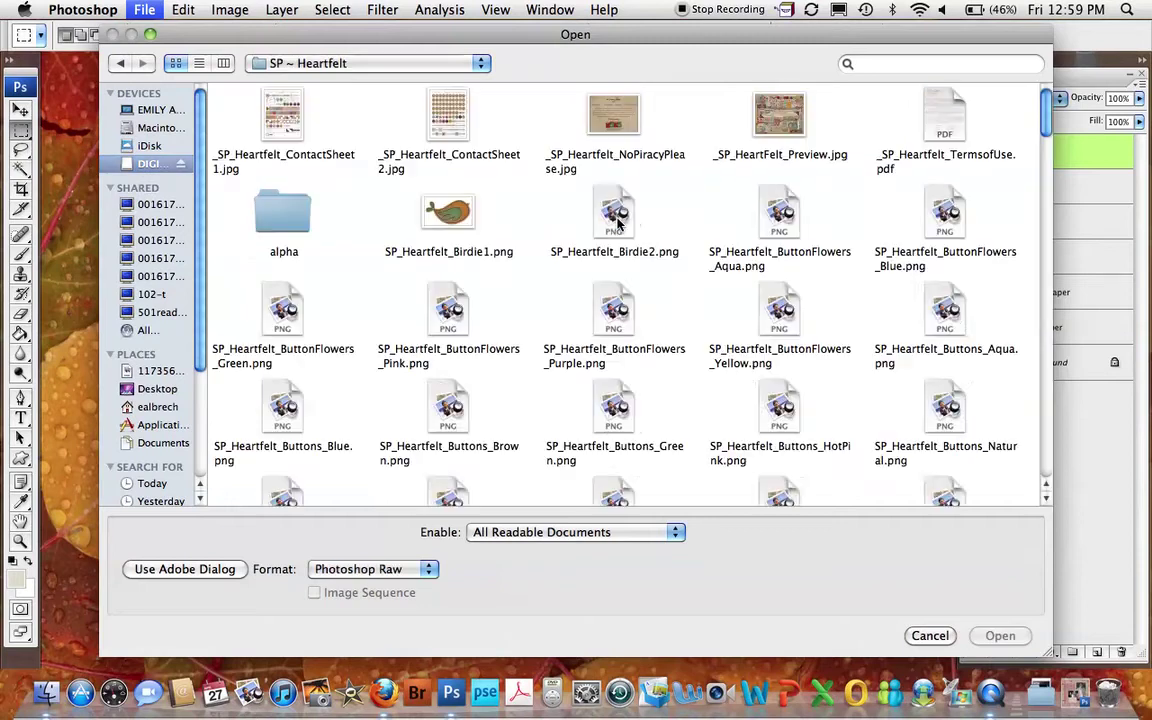
- Select the green ButtonFlowers file, the Green, HotPink and Natural Buttons files, and CanvasLabels_Blank_Crown_Pink for opening
scroll(493, 298, "down", 2)
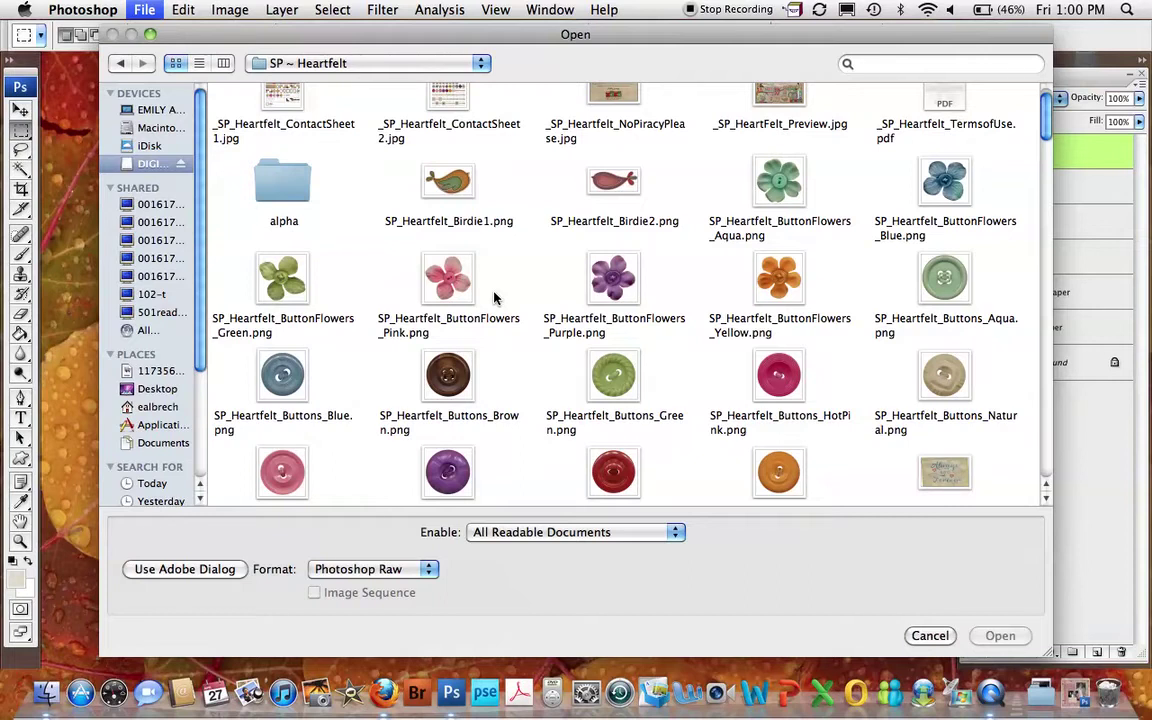
left_click(258, 237)
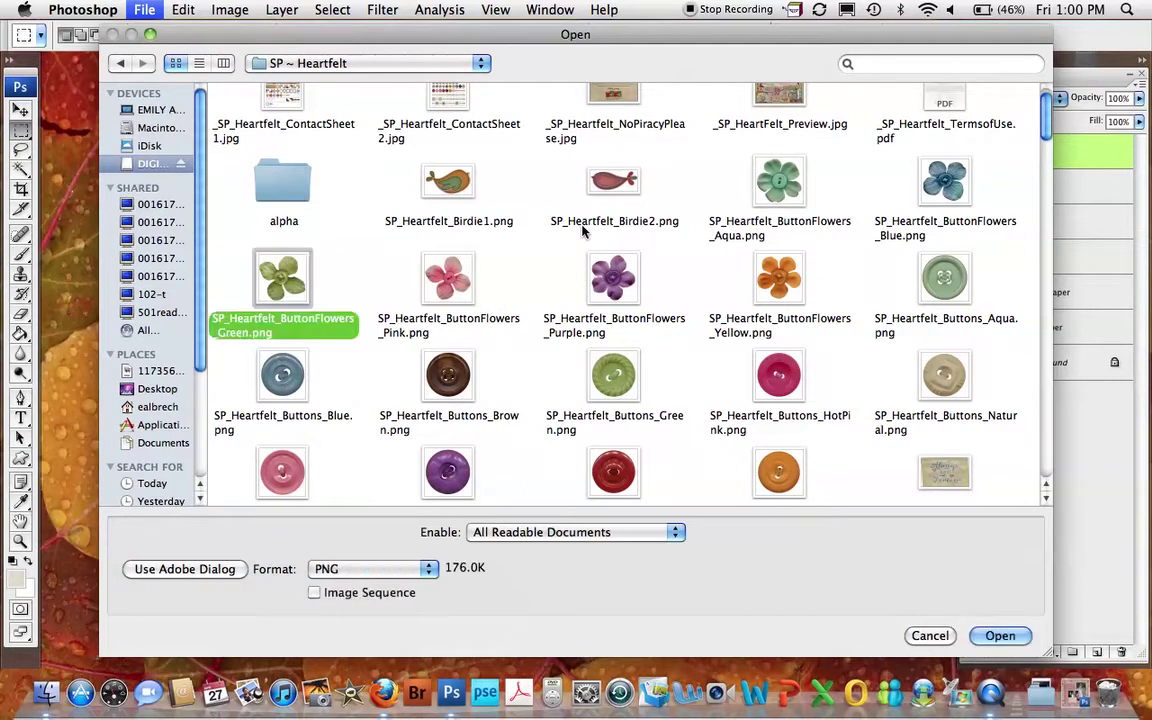
scroll(718, 258, "down", 3)
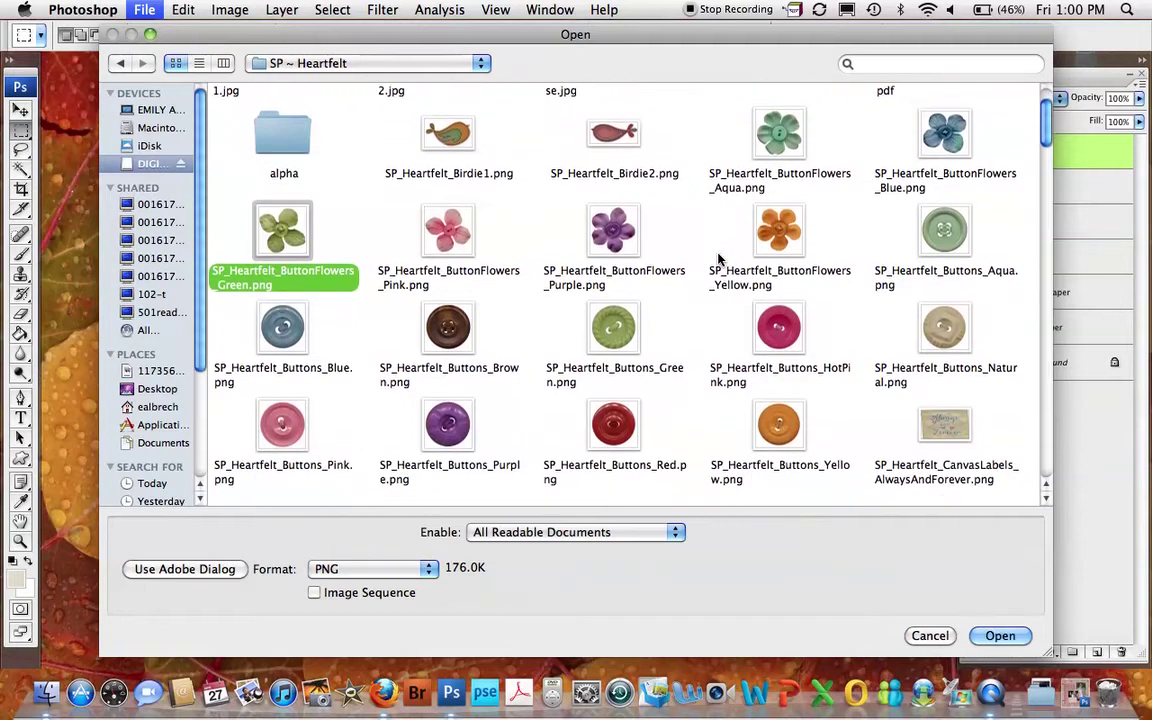
left_click(606, 316, "super")
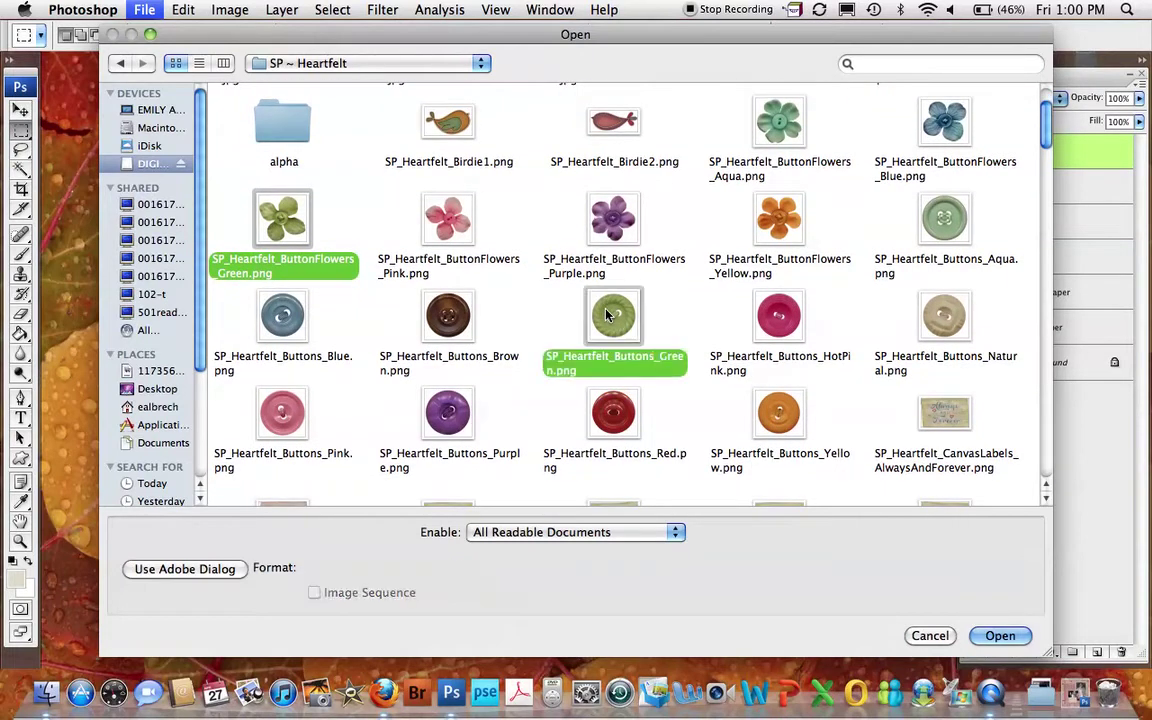
left_click(793, 316, "super")
left_click(915, 322, "super")
scroll(887, 330, "down", 5)
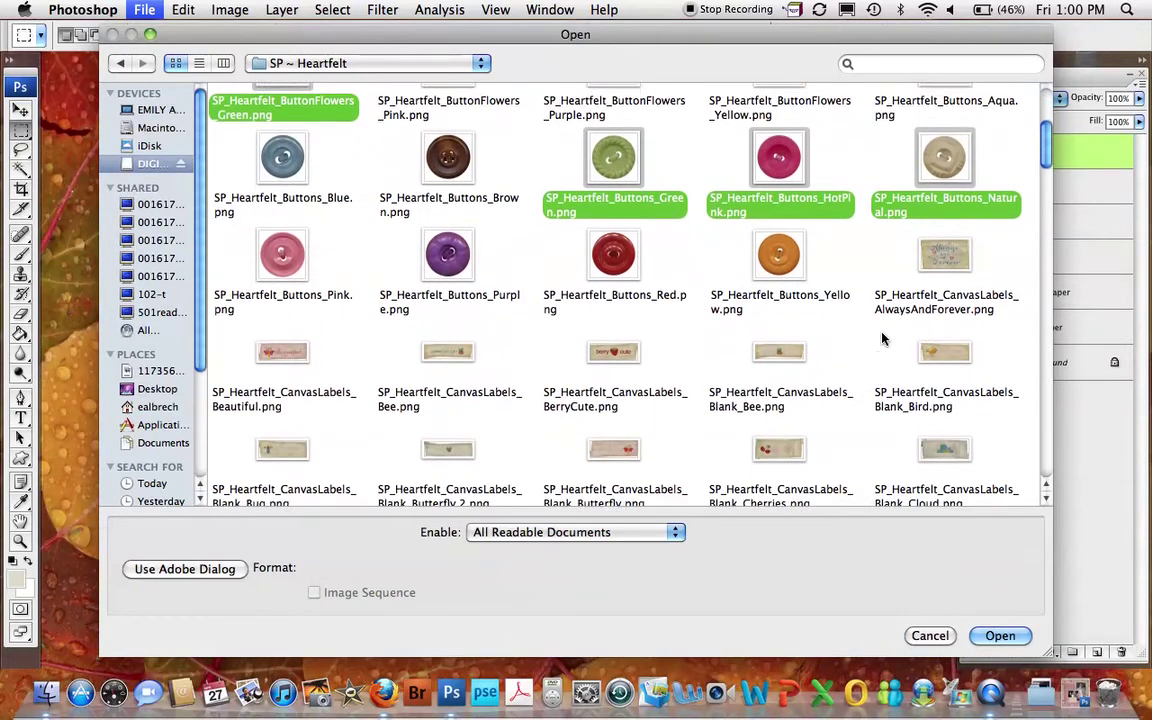
scroll(882, 339, "down", 2)
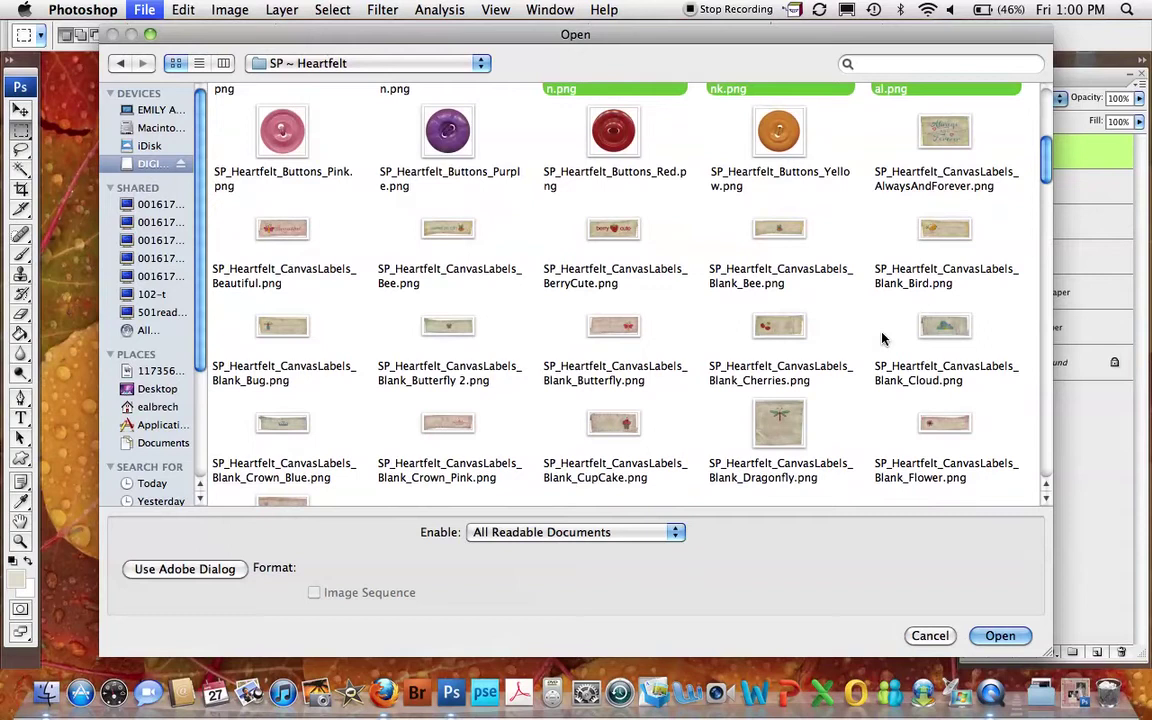
left_click(449, 424, "super")
- Add the Pink, HotPink and Green ShabbySandedFlowers files to the selection and open all the chosen files
scroll(548, 352, "down", 5)
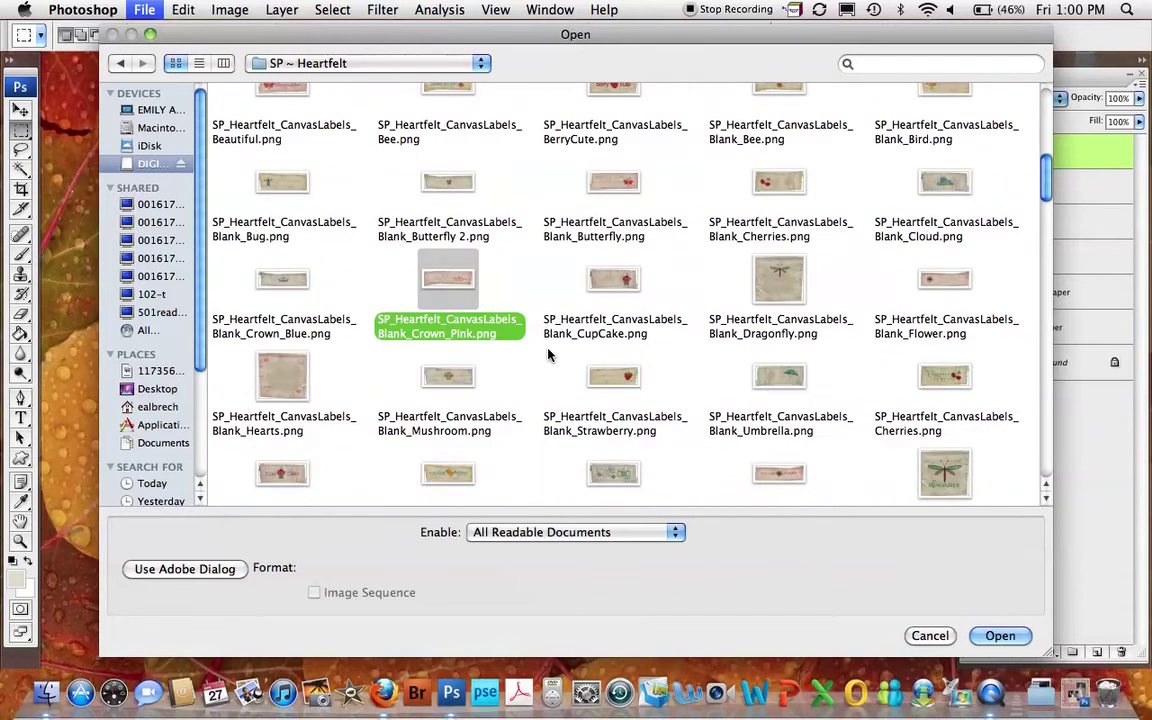
scroll(548, 353, "down", 5)
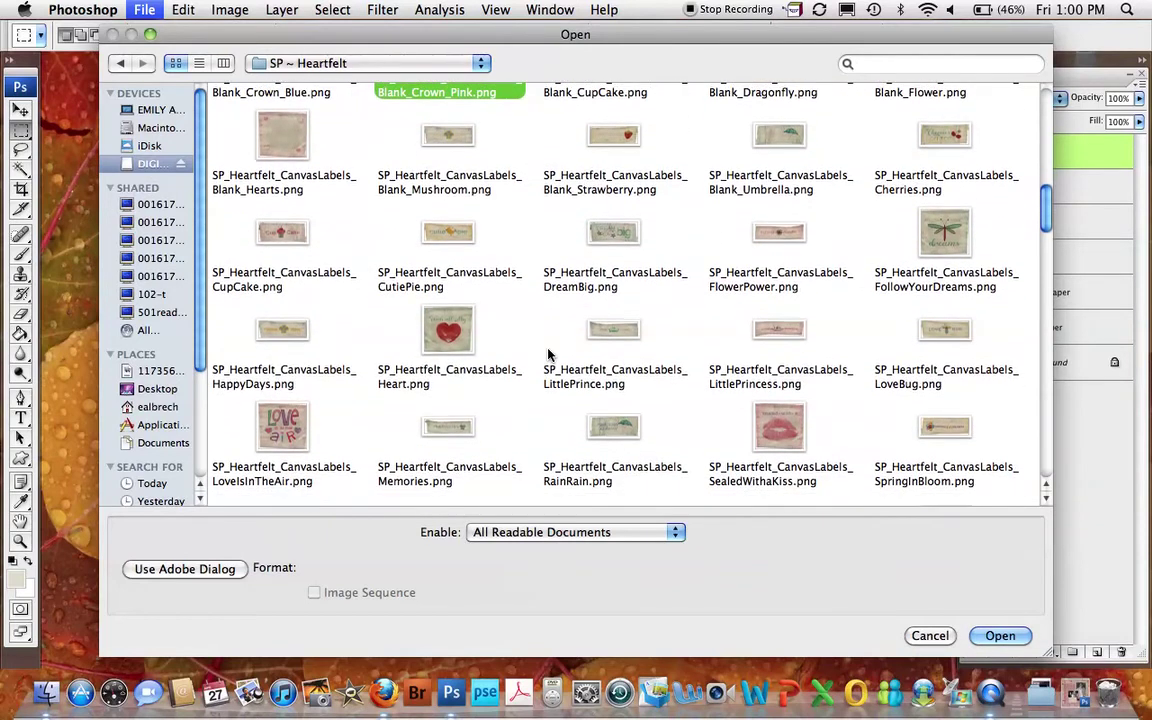
scroll(548, 353, "down", 8)
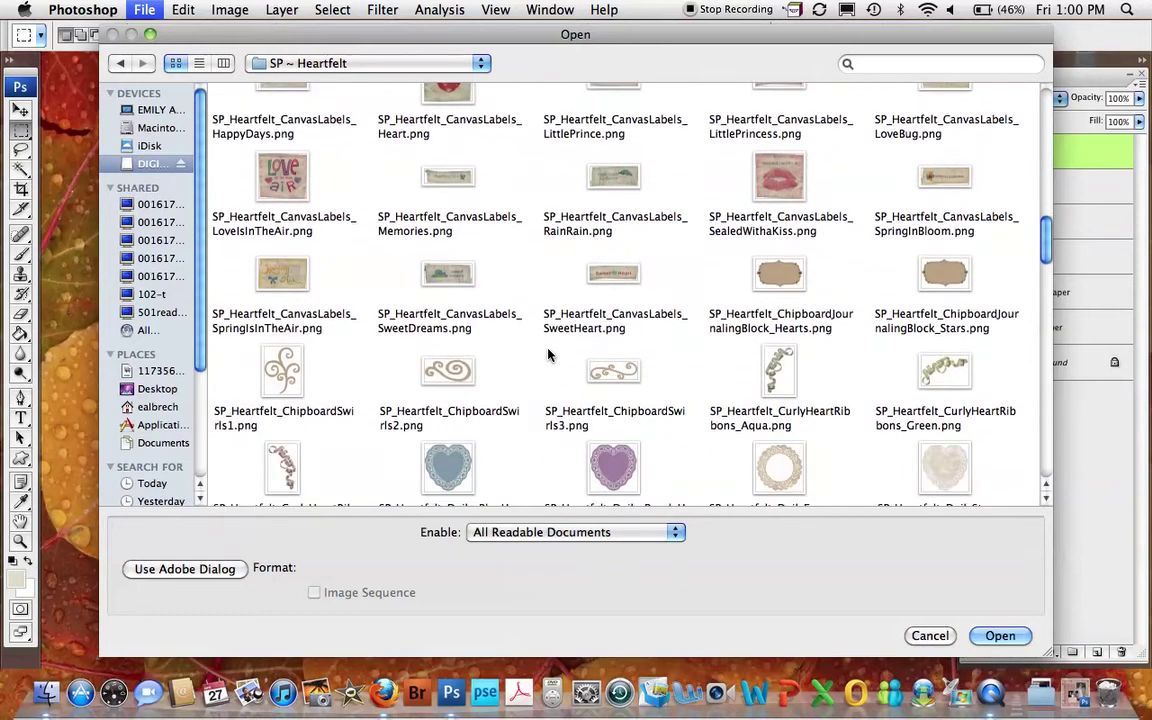
scroll(548, 353, "down", 6)
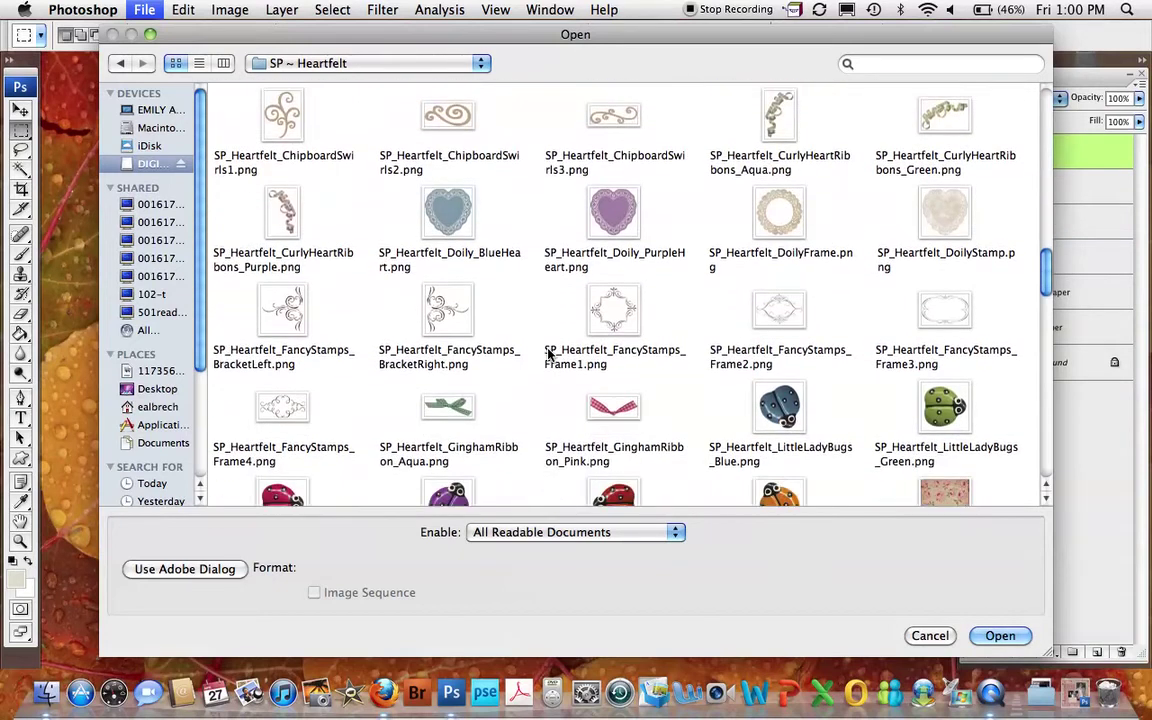
scroll(548, 353, "down", 10)
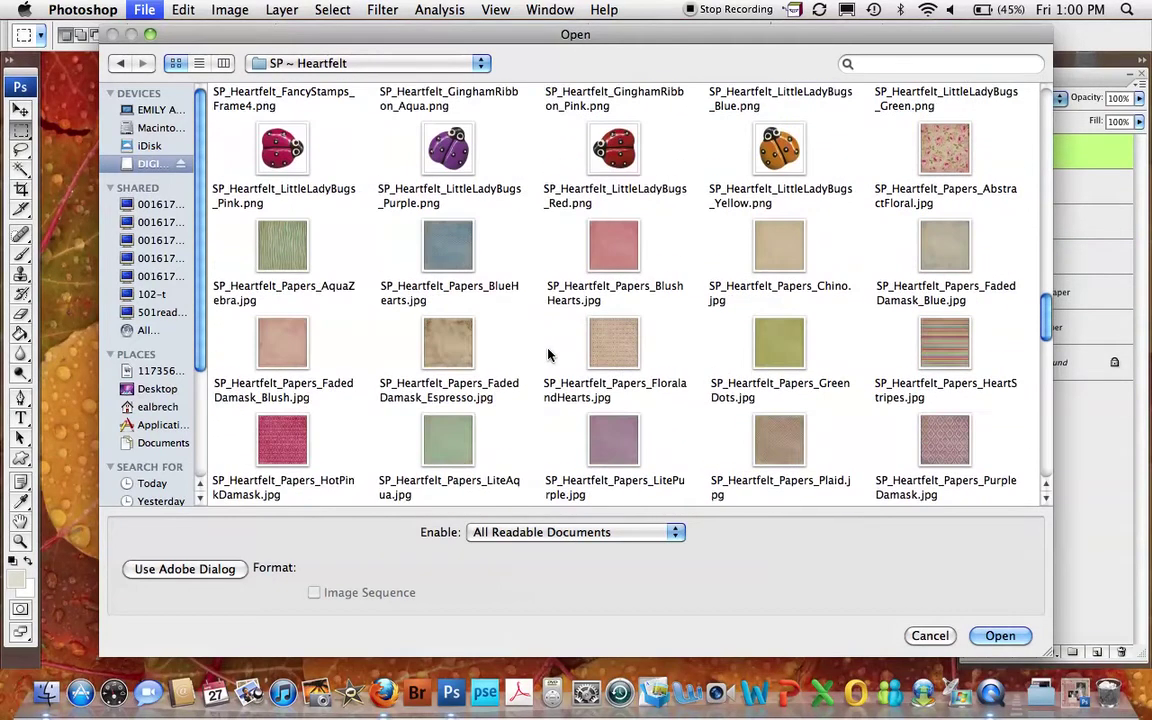
scroll(548, 353, "down", 15)
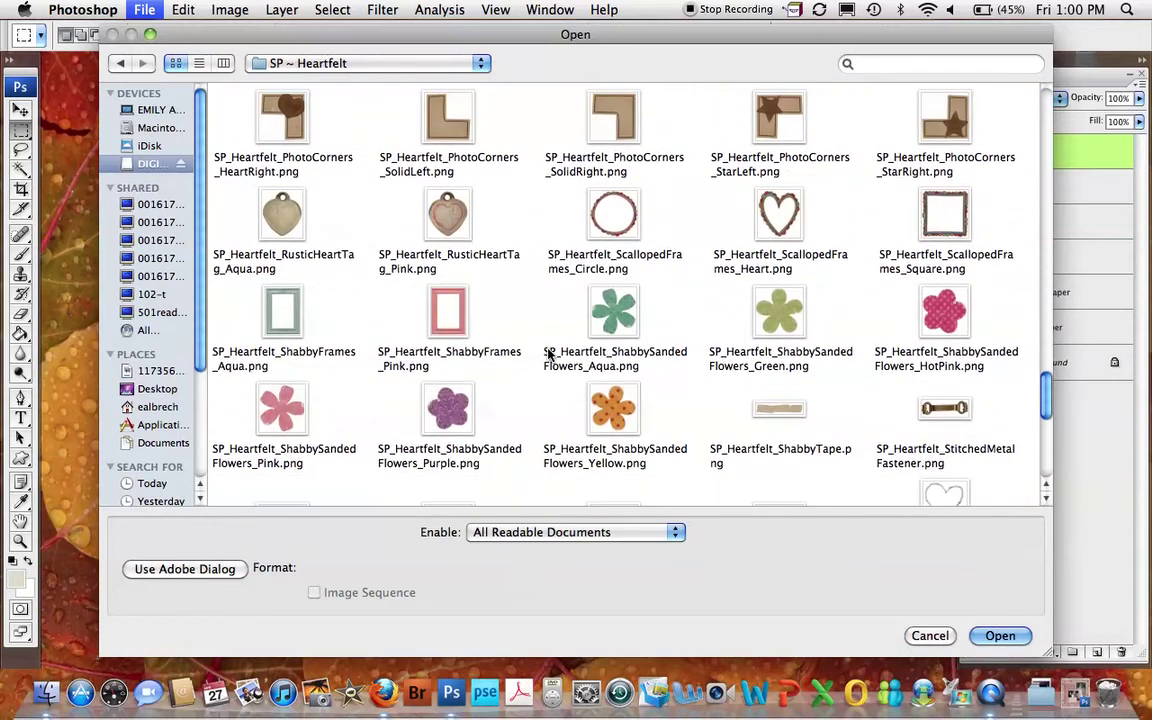
left_click(283, 408)
left_click(910, 310, "super")
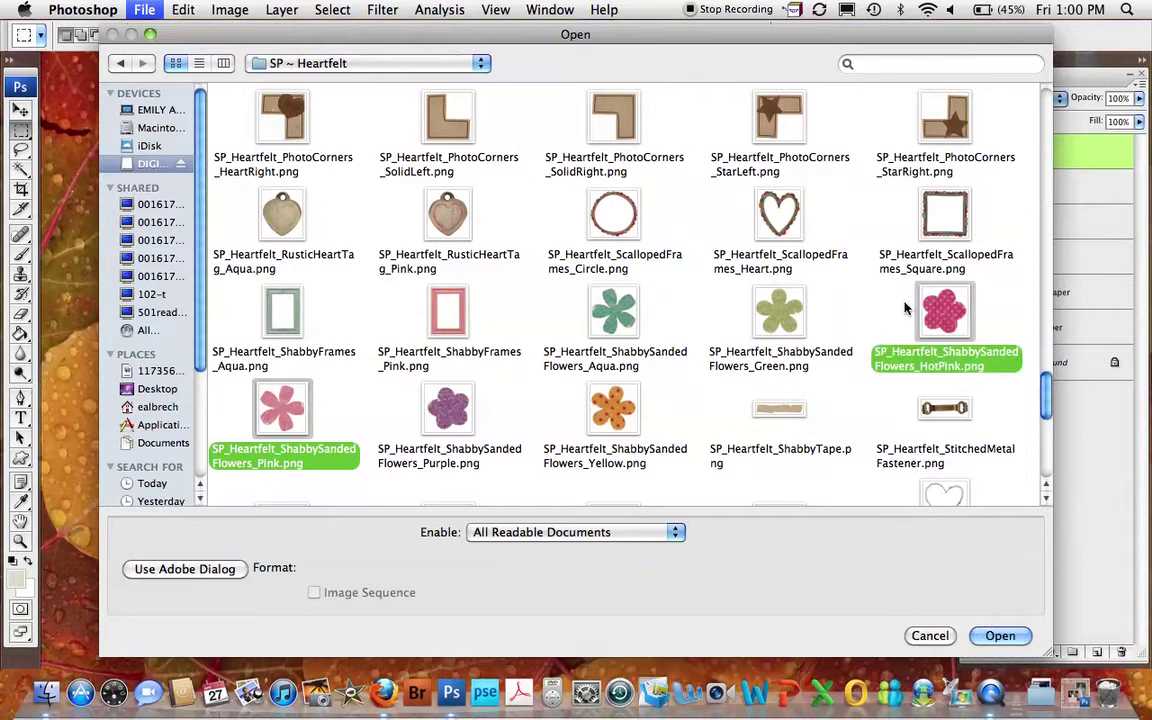
left_click(783, 318, "super")
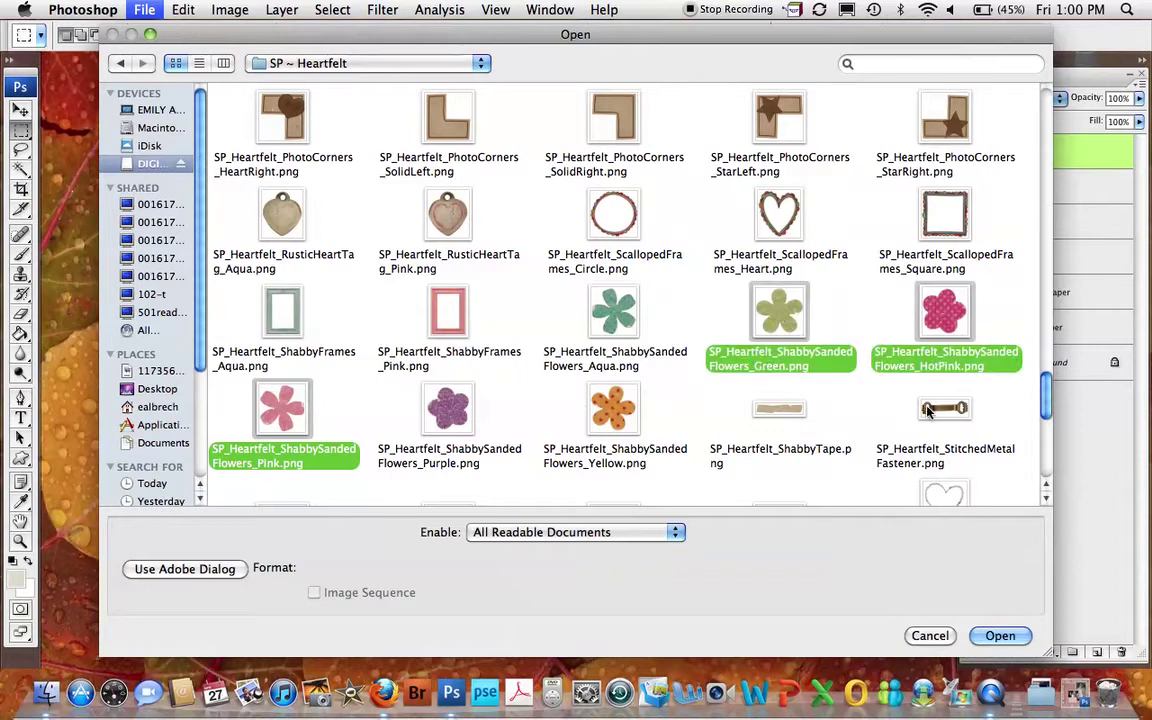
scroll(978, 459, "down", 5)
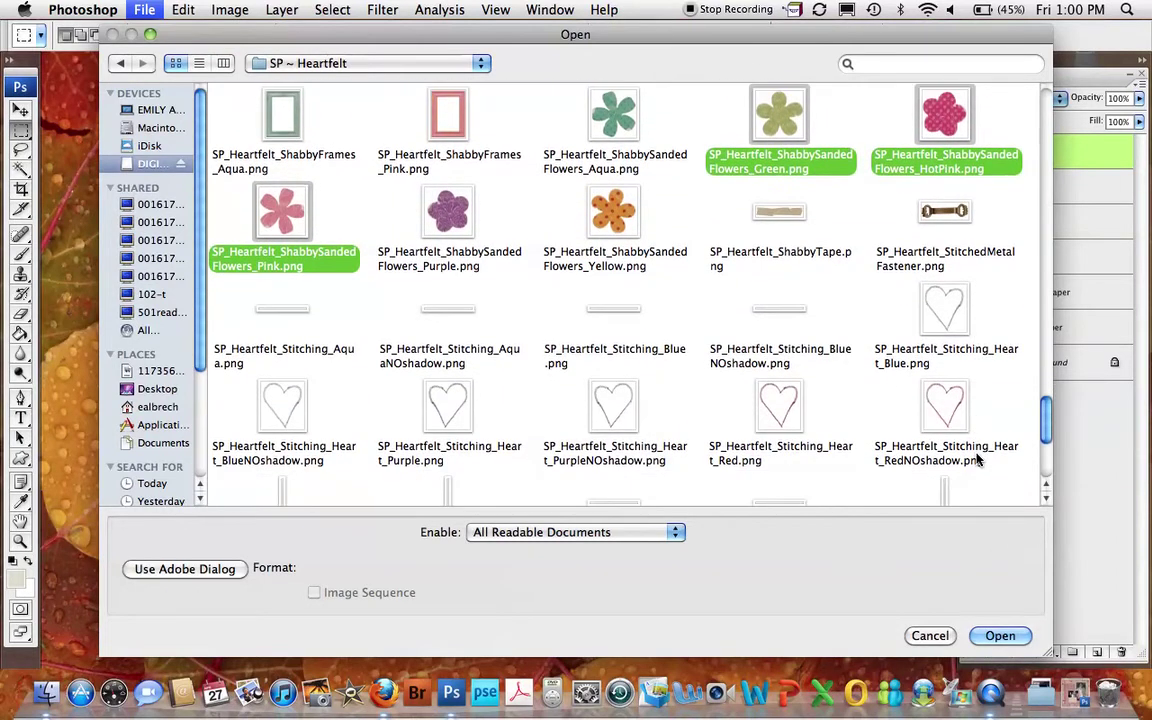
scroll(978, 459, "down", 2)
left_click(1000, 636)
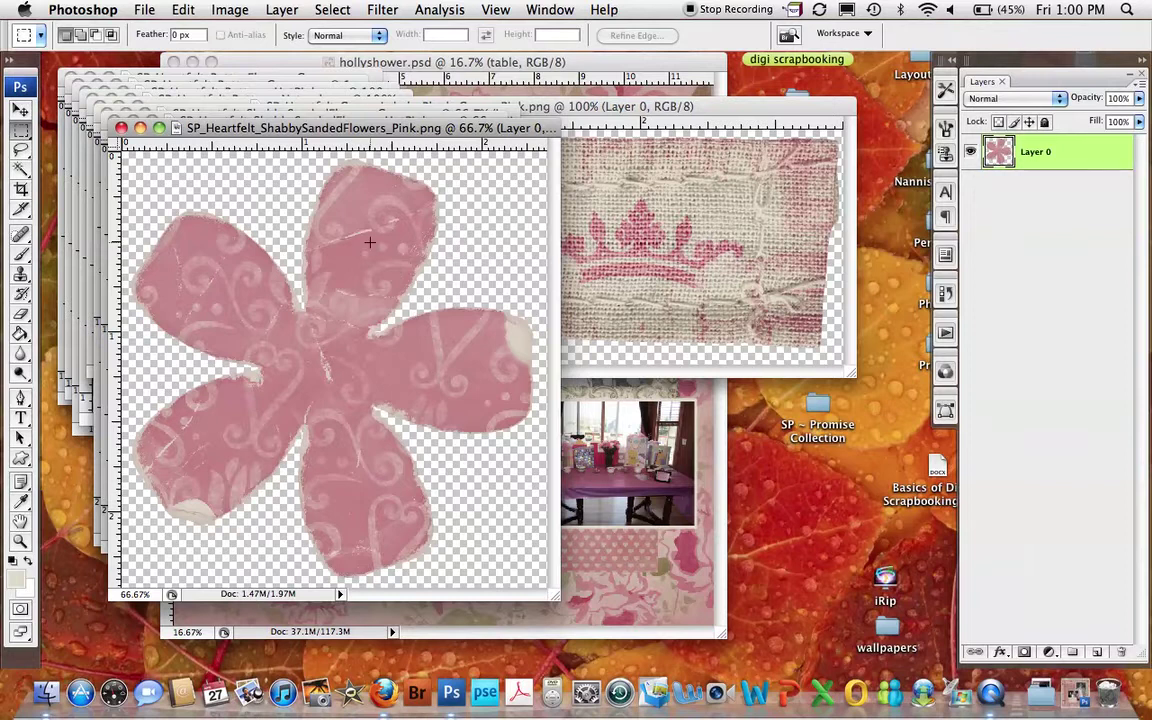
- Copy the pink sanded flower onto the table photo in hollyshower.psd as a layer named "pink flower" and close its source file
left_click(21, 113)
left_click_drag(478, 330, 652, 460)
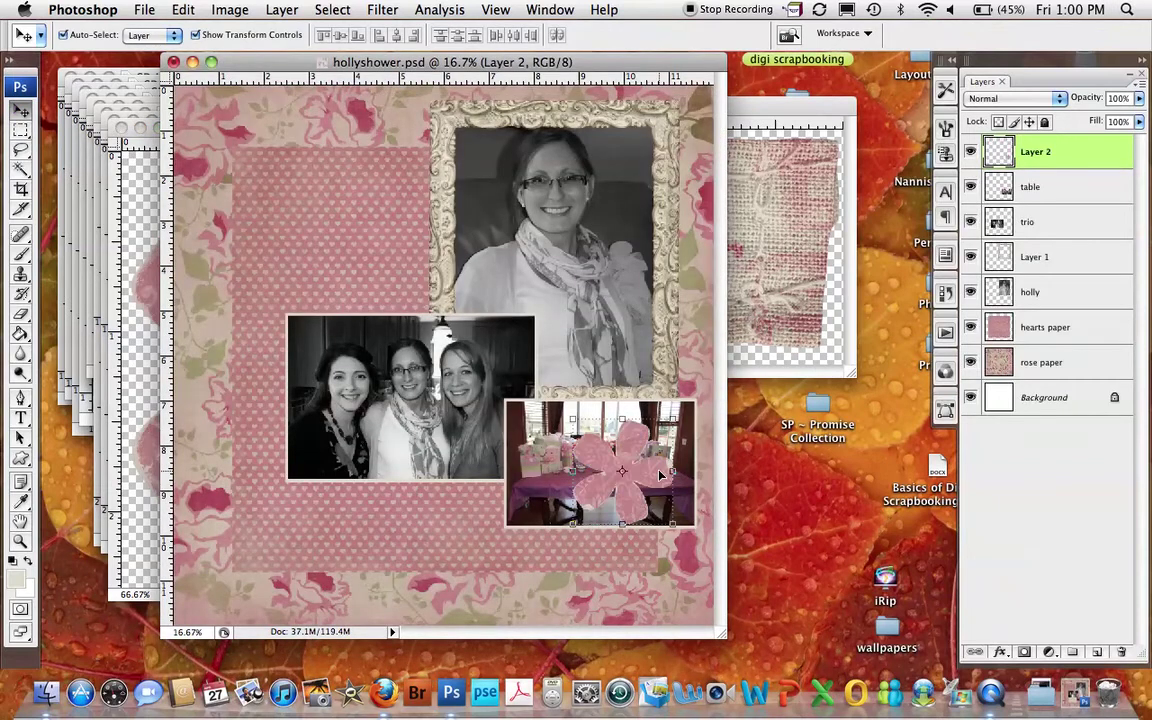
double_click(1033, 153)
type("plnk flower")
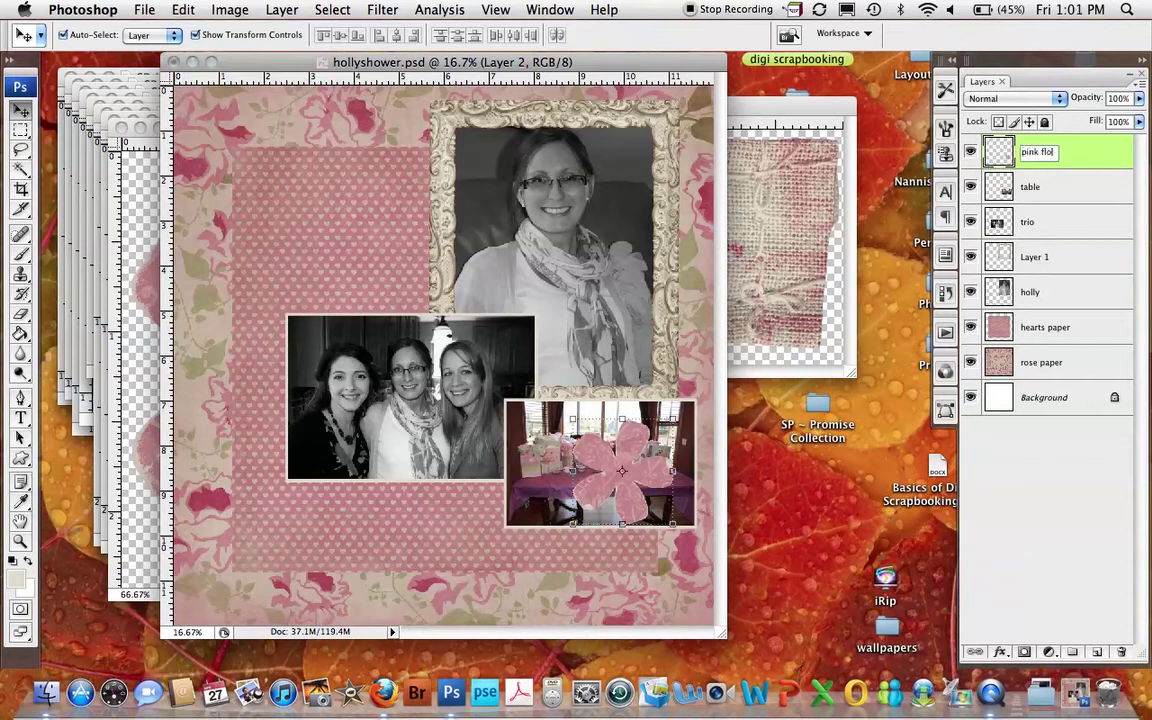
key("Return")
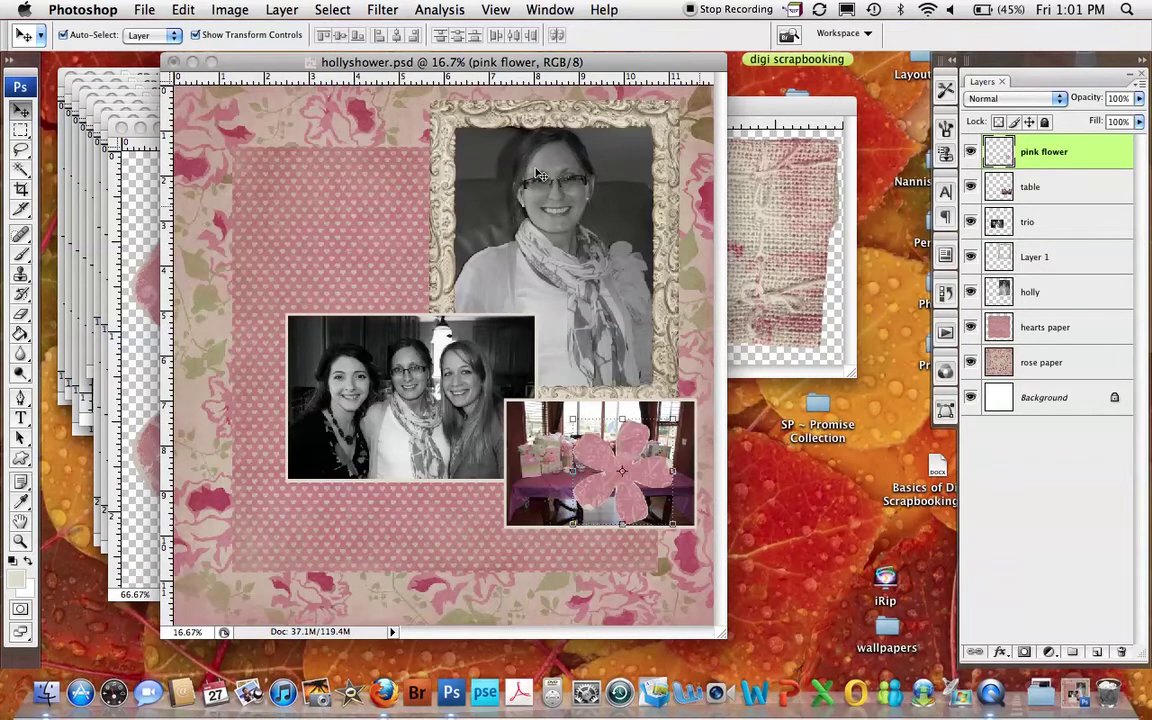
left_click(121, 156)
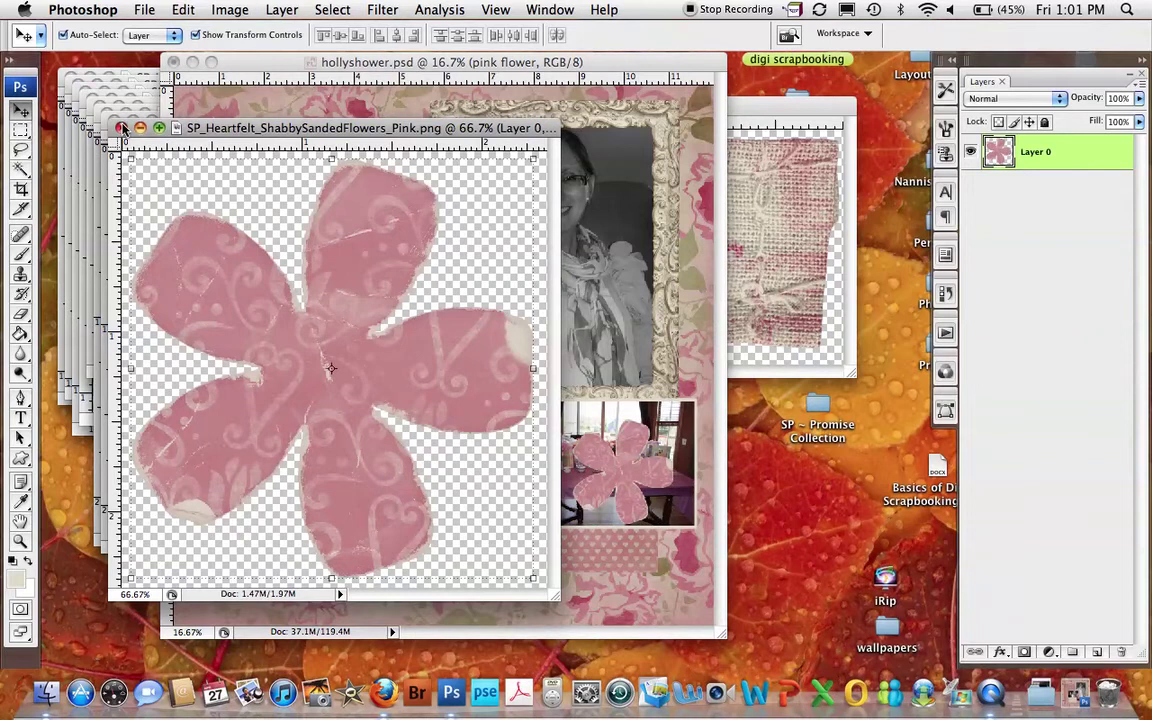
left_click(121, 128)
- Copy the hot pink dotted flower onto the framed portrait as a layer named "pink dot flower" and close its source file
left_click(148, 255)
left_click_drag(387, 275, 580, 300)
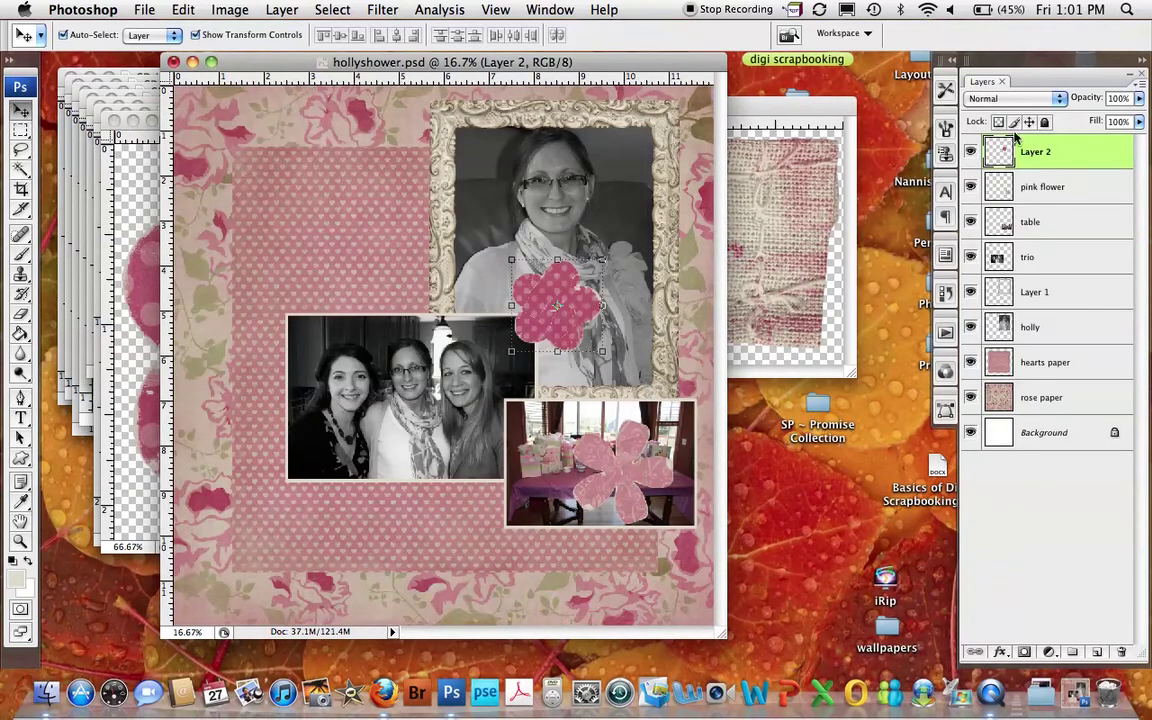
double_click(1026, 153)
type("pink dot")
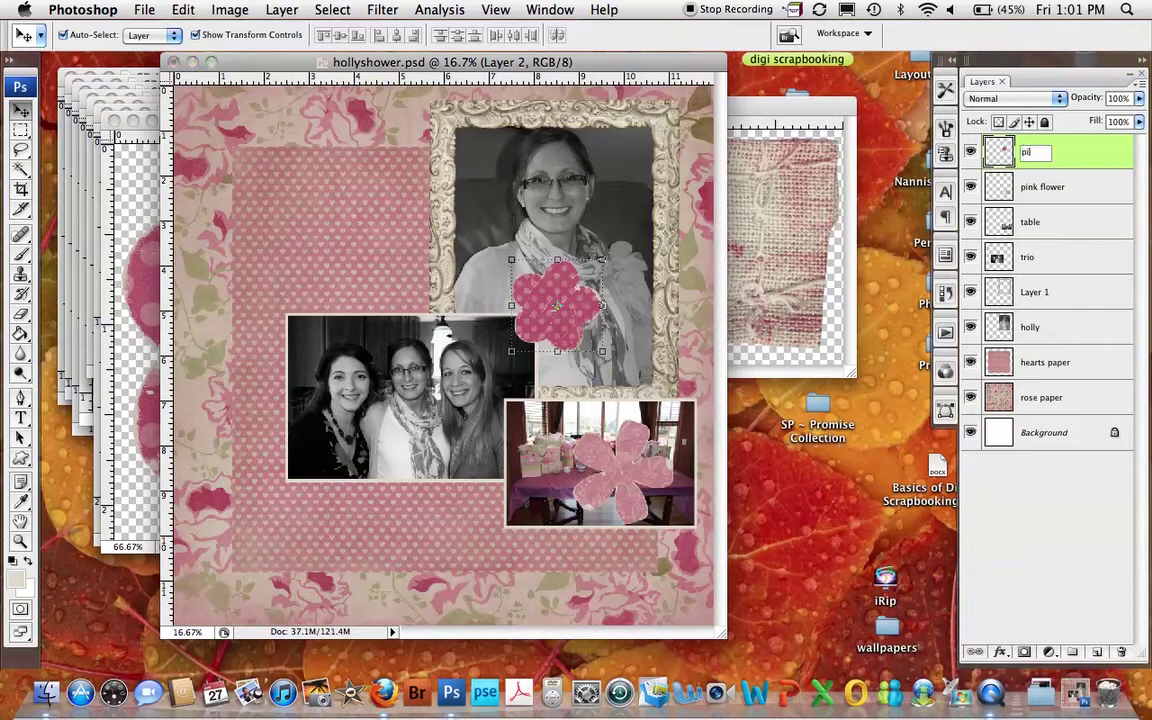
type("lower")
key("Return")
left_click(135, 218)
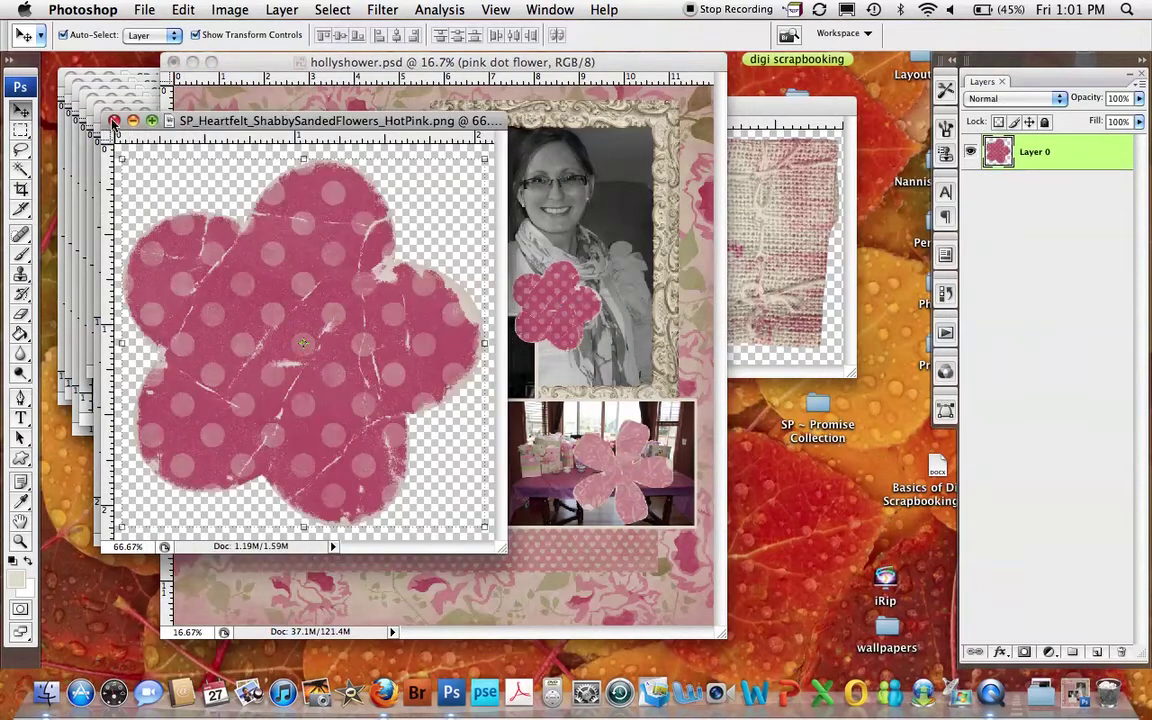
left_click(113, 120)
- Copy the green sanded flower over the dotted flower as a layer named "green flower" and close its source file
left_click(133, 212)
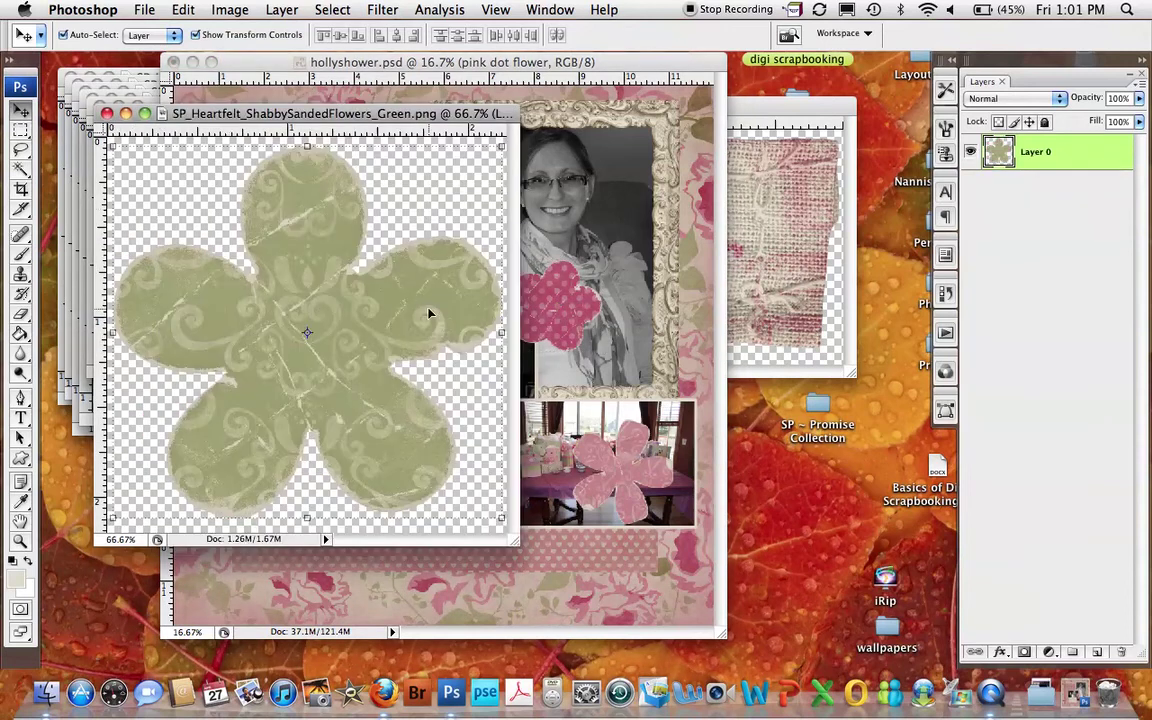
left_click_drag(473, 290, 630, 285)
double_click(1040, 155)
type("green flower")
key("Return")
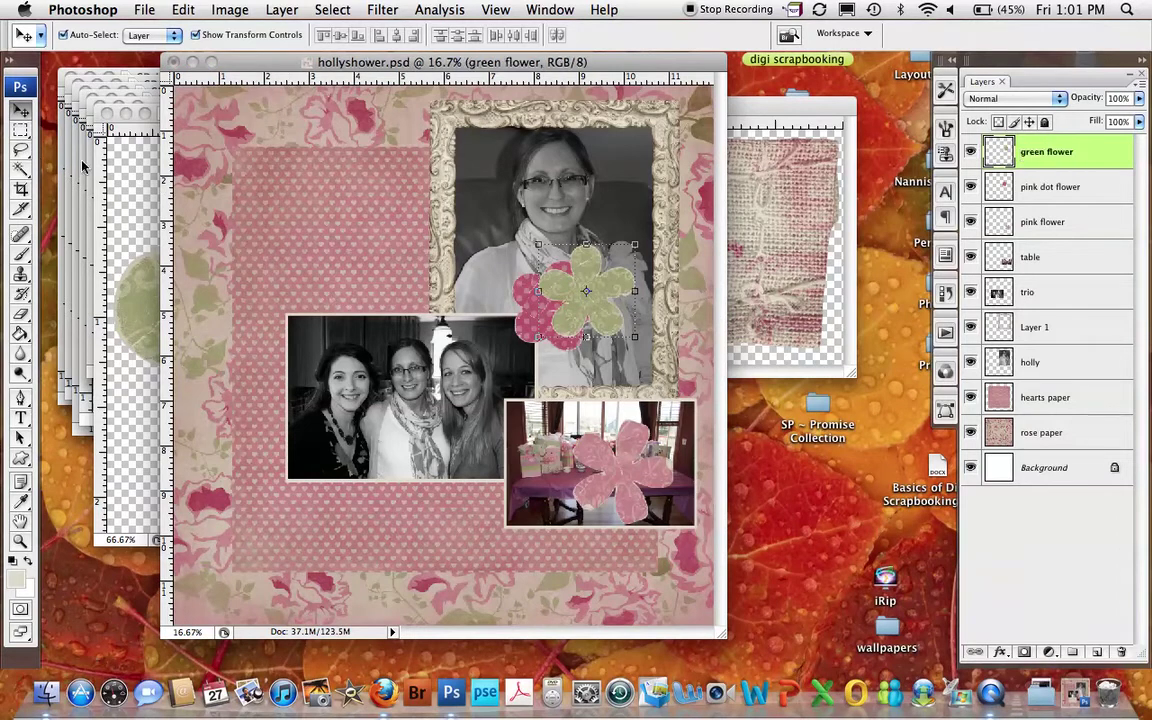
left_click(121, 165)
left_click(107, 114)
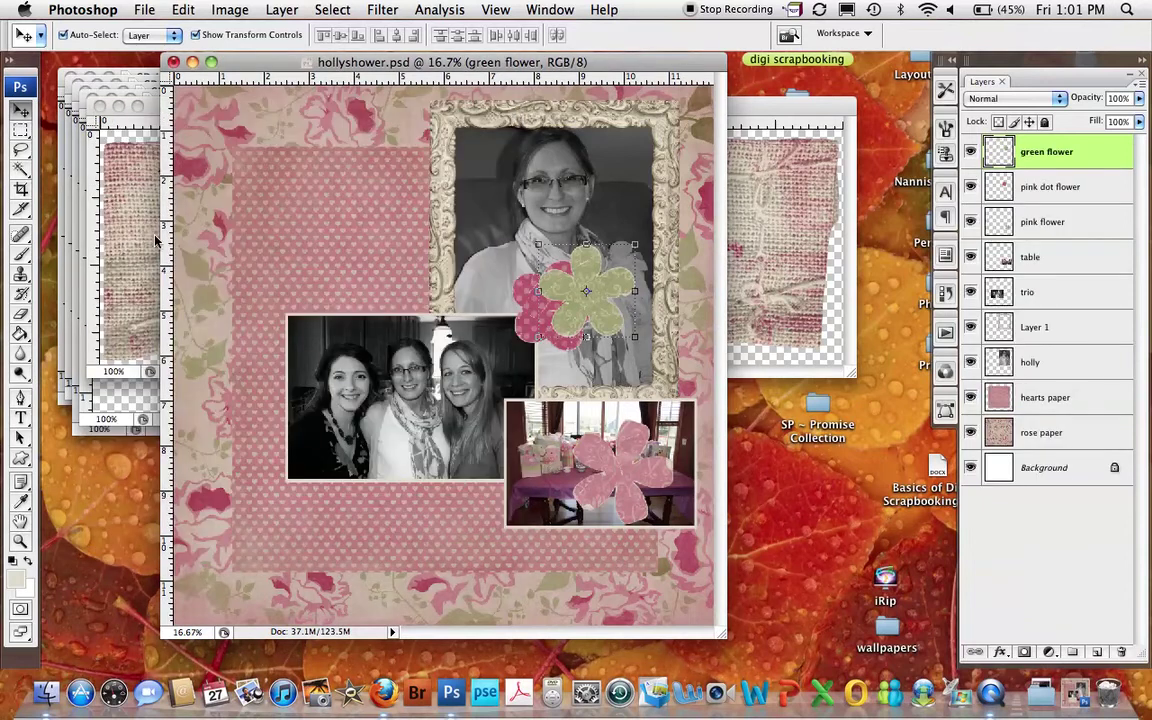
- Copy the pink crown canvas label onto the trio photo in hollyshower.psd as a layer named "crown tag" and close its source file
left_click(126, 206)
scroll(398, 348, "up", 2)
left_click_drag(398, 348, 390, 432)
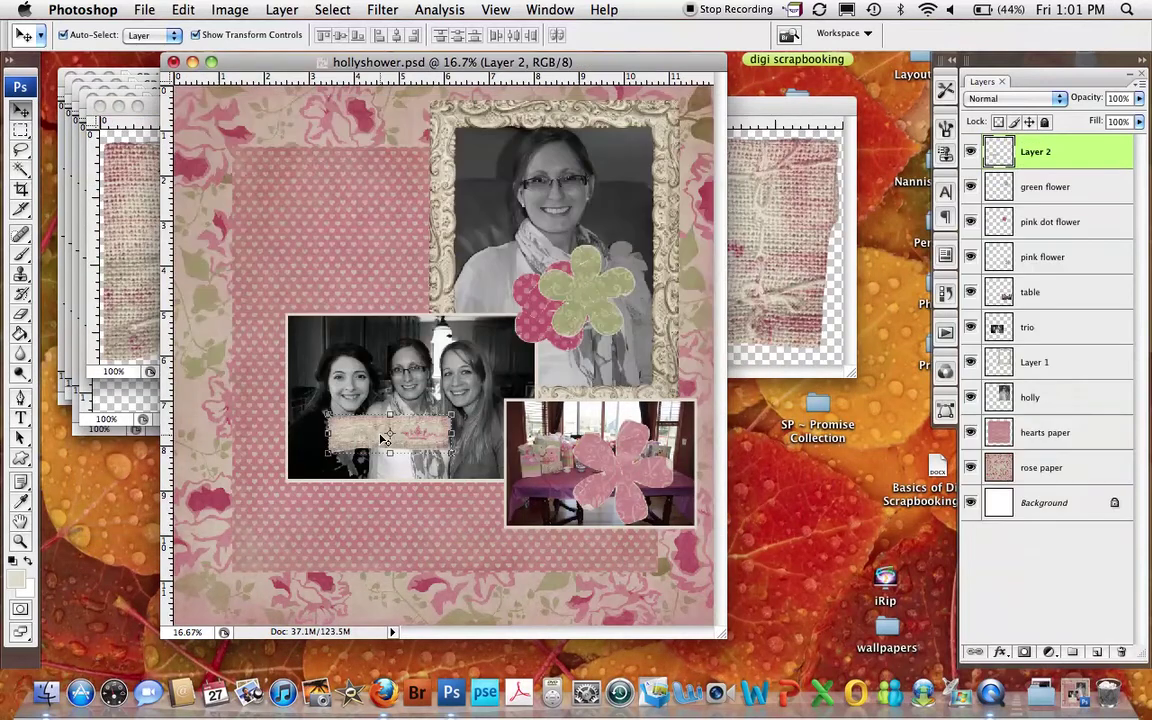
double_click(1036, 153)
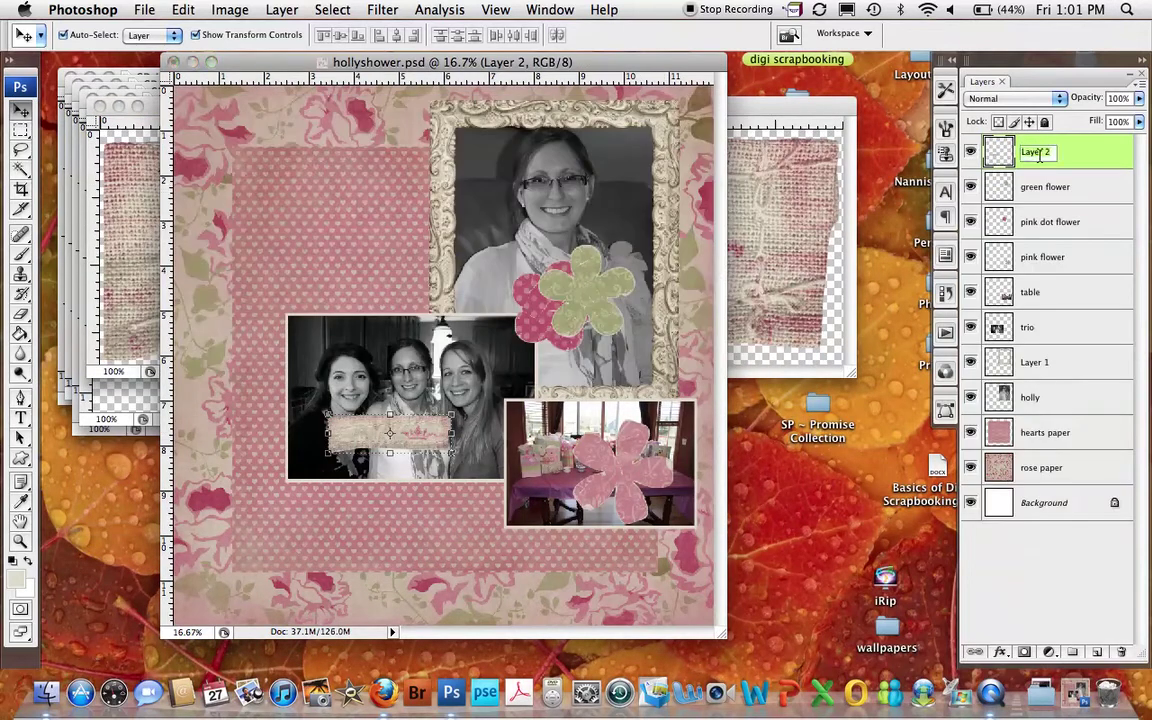
type("crlwn tag")
key("Return")
left_click(125, 163)
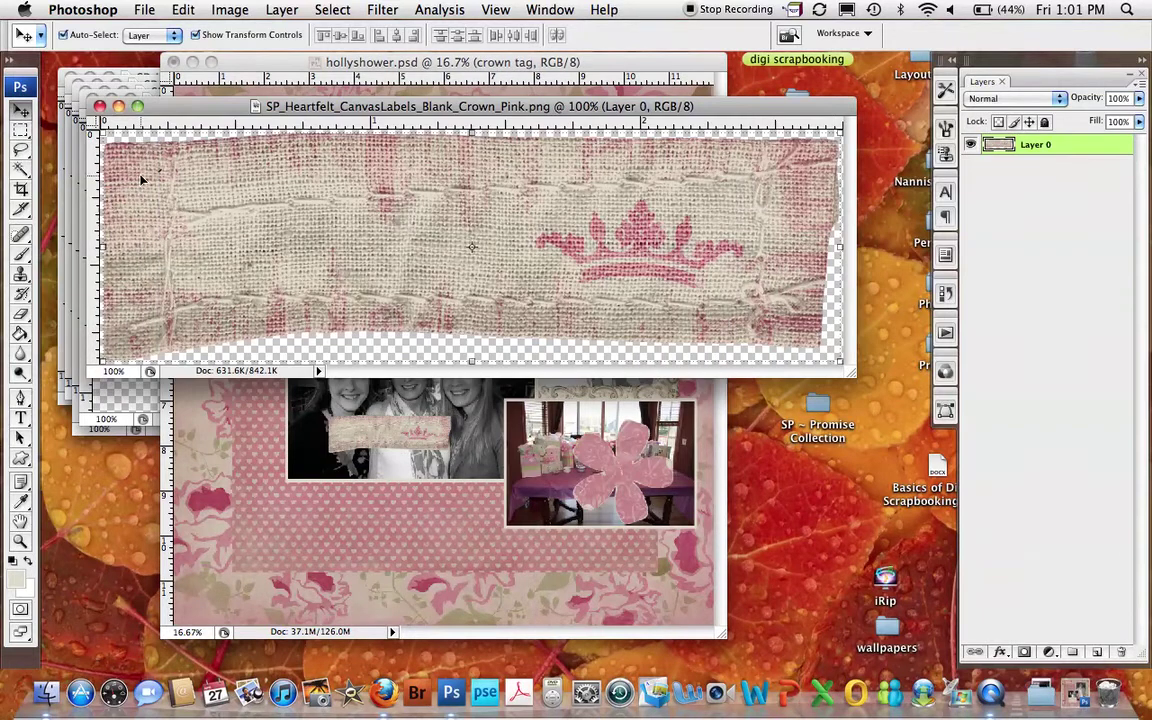
left_click(94, 104)
- Copy the natural button onto the left edge of the portrait frame as a layer named "beige button" and close its source file
left_click(112, 185)
left_click_drag(301, 224, 445, 222)
double_click(1040, 152)
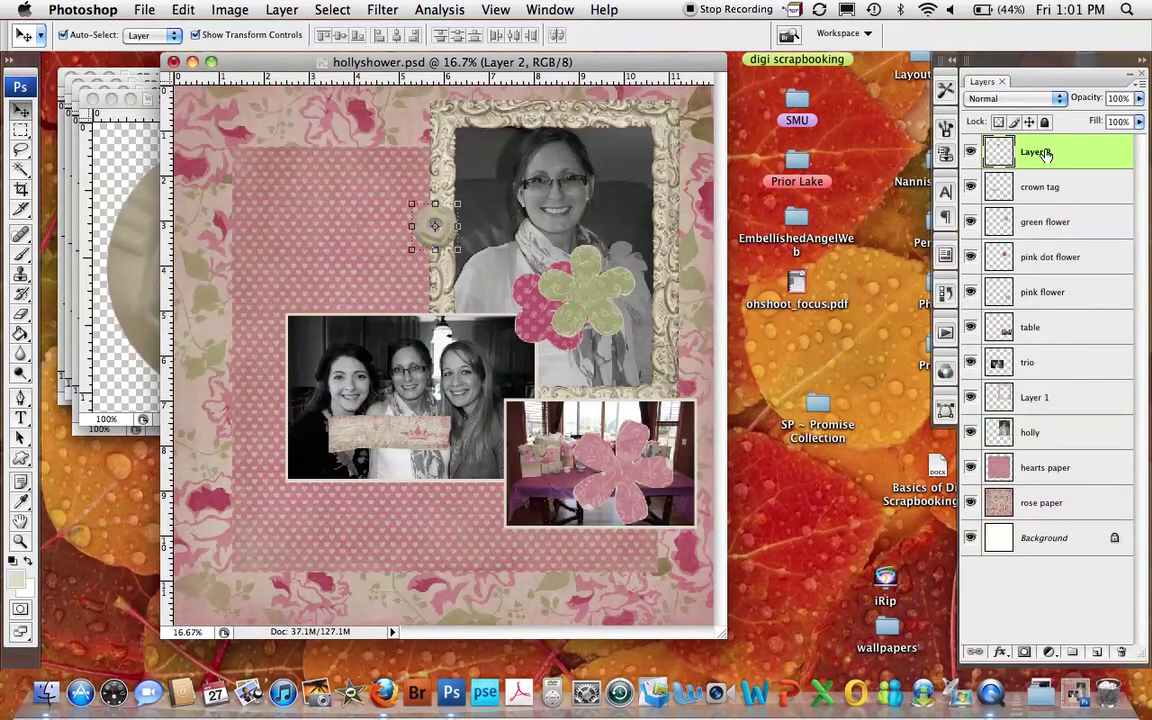
type("beige button")
key("Return")
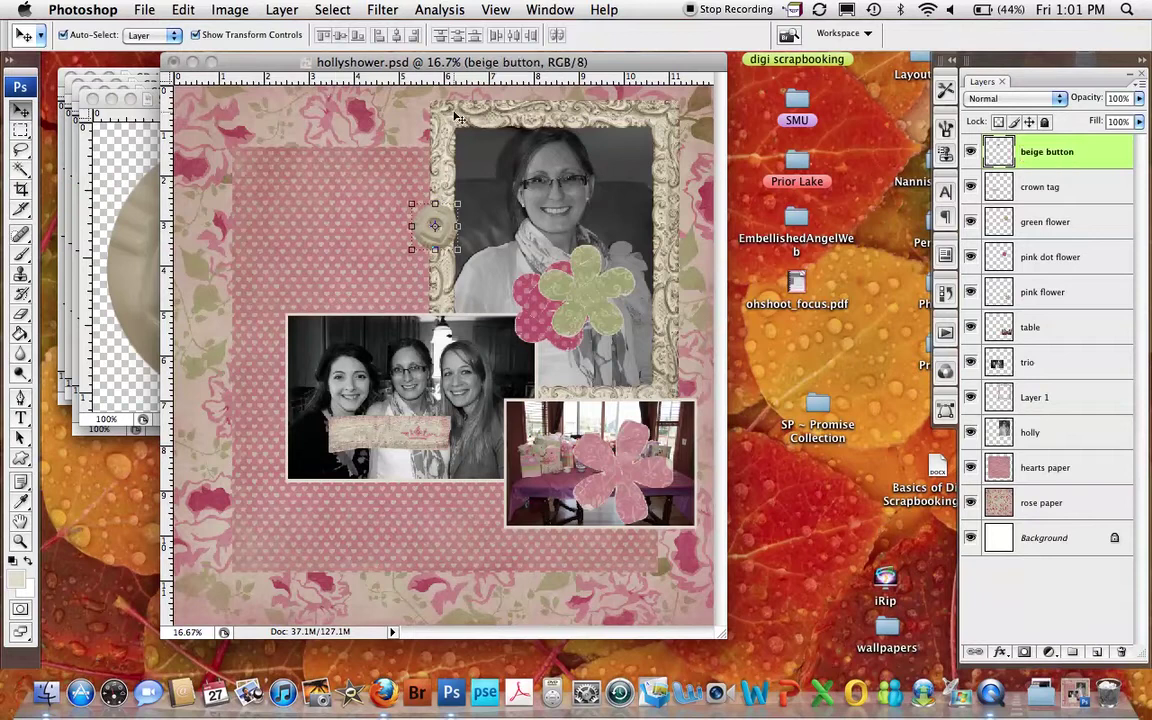
left_click(128, 143)
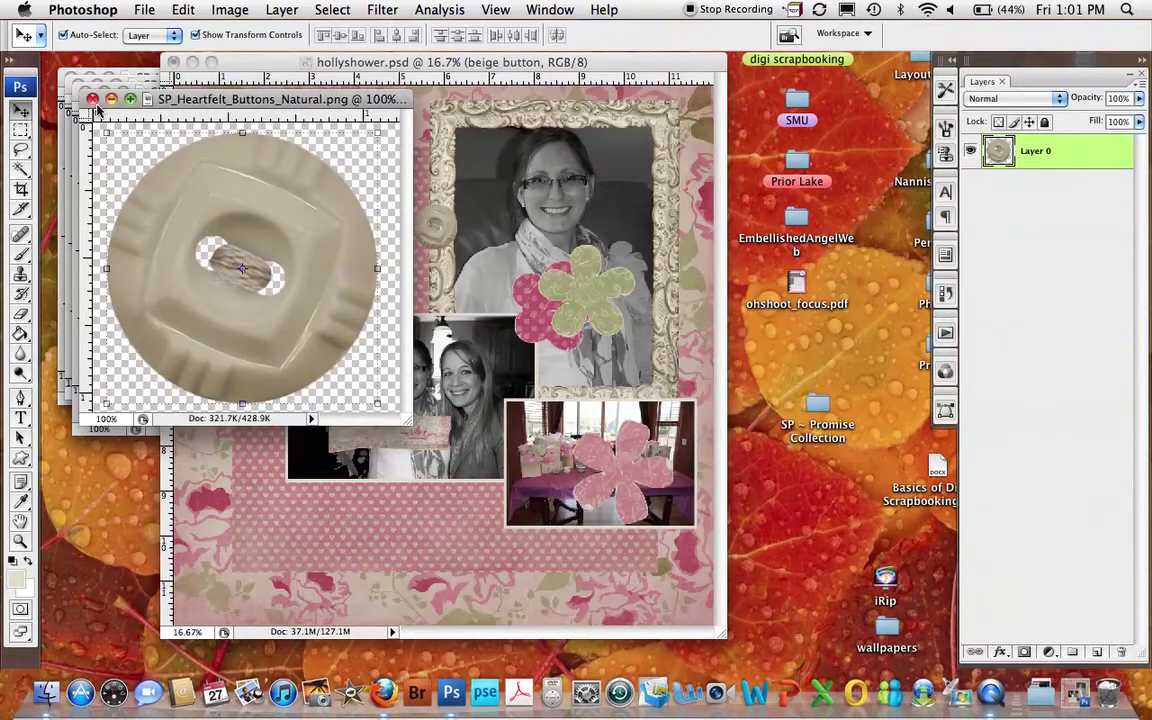
left_click(92, 99)
- Copy the hot pink button onto the framed portrait as a layer named "pink butoon" and close its source file
left_click(117, 182)
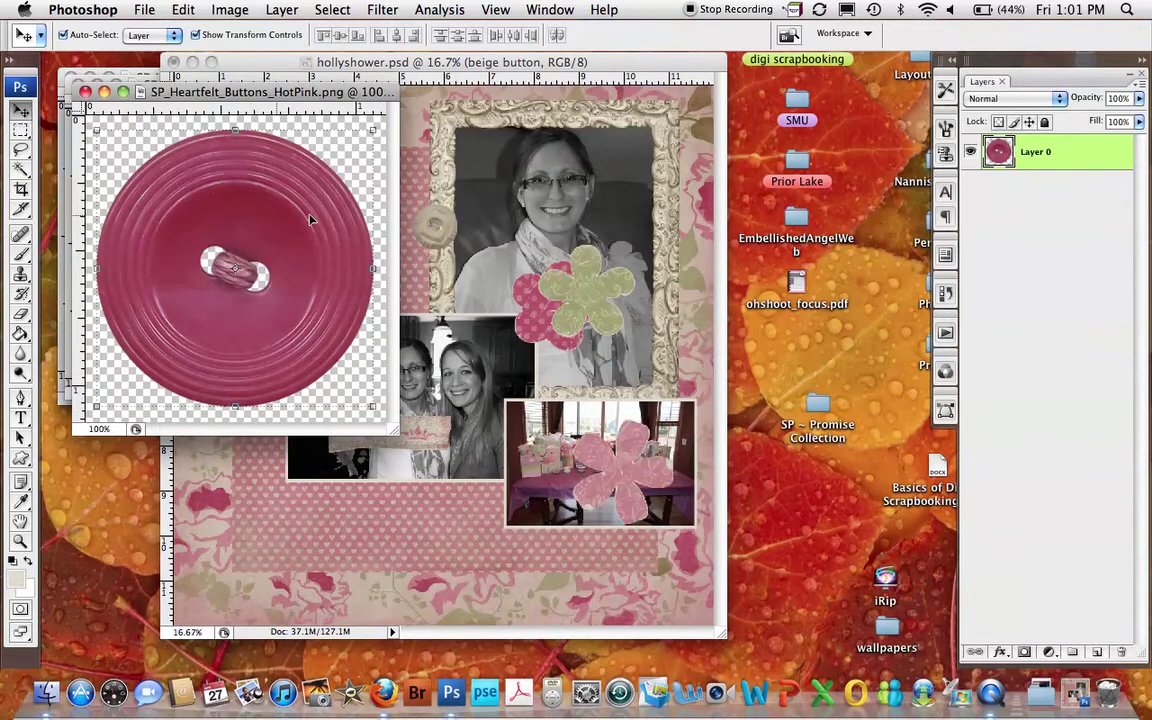
left_click_drag(313, 218, 553, 232)
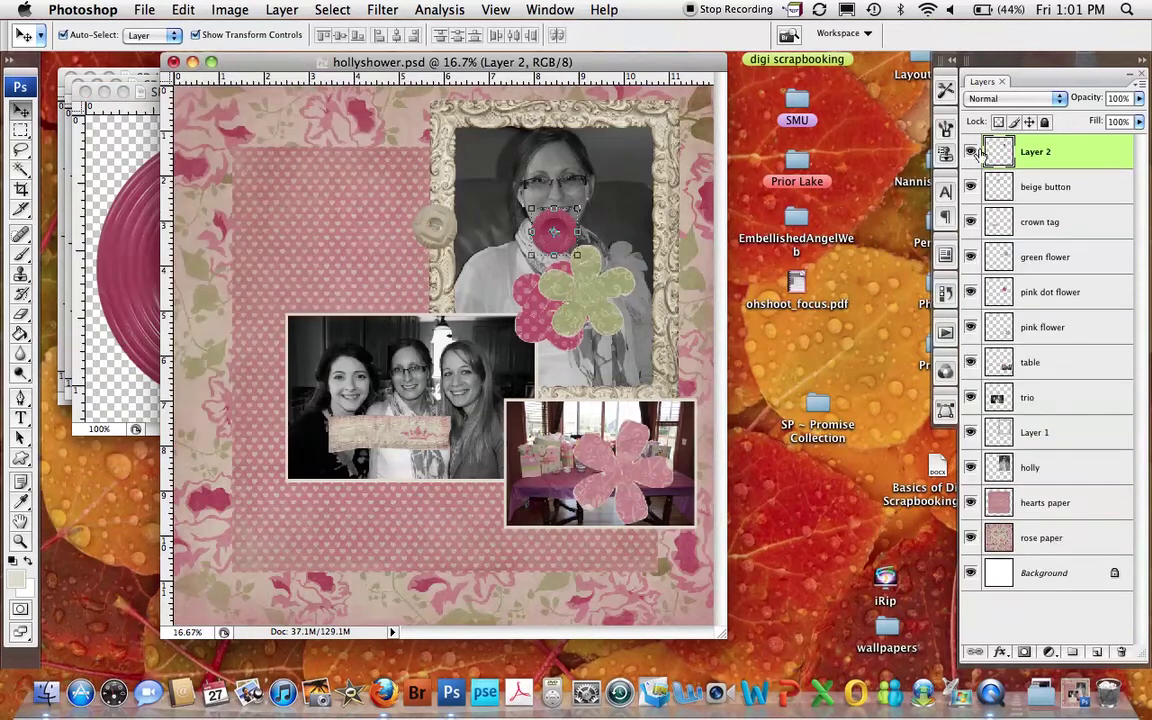
double_click(1045, 155)
type("plnk butoon")
key("Return")
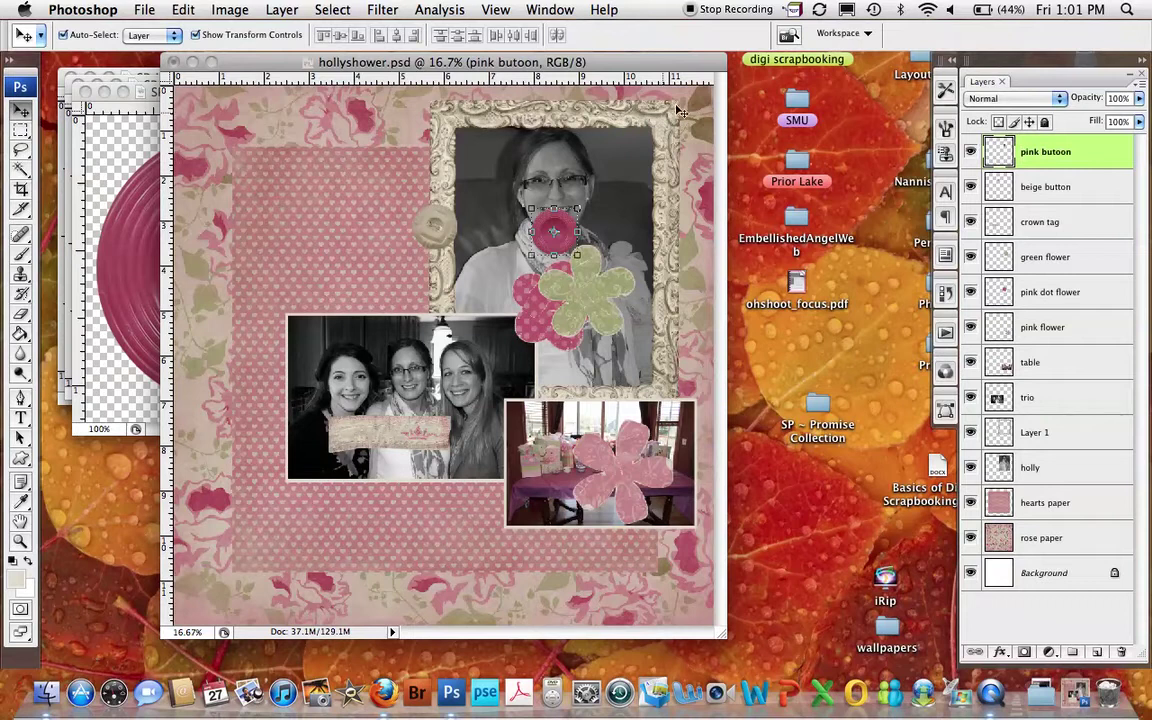
left_click(103, 103)
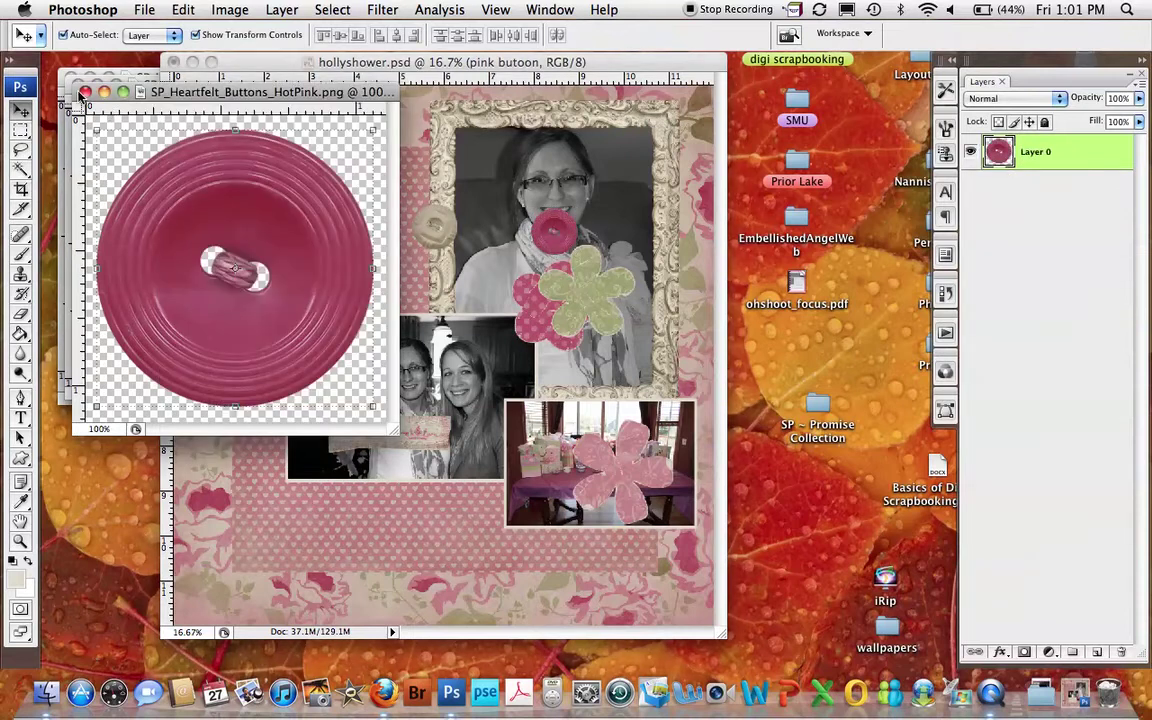
left_click(84, 91)
- Copy the green button beside the beige button as a layer named "green button" and close its source file
left_click(98, 176)
left_click_drag(307, 222, 463, 222)
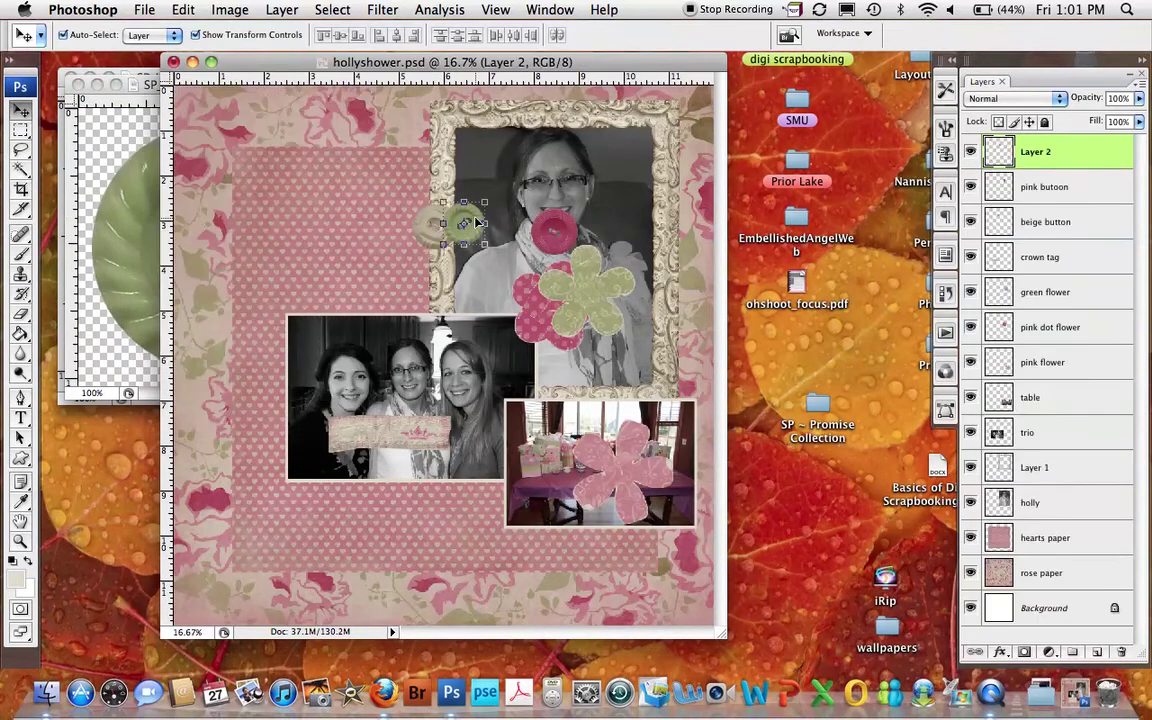
double_click(1029, 155)
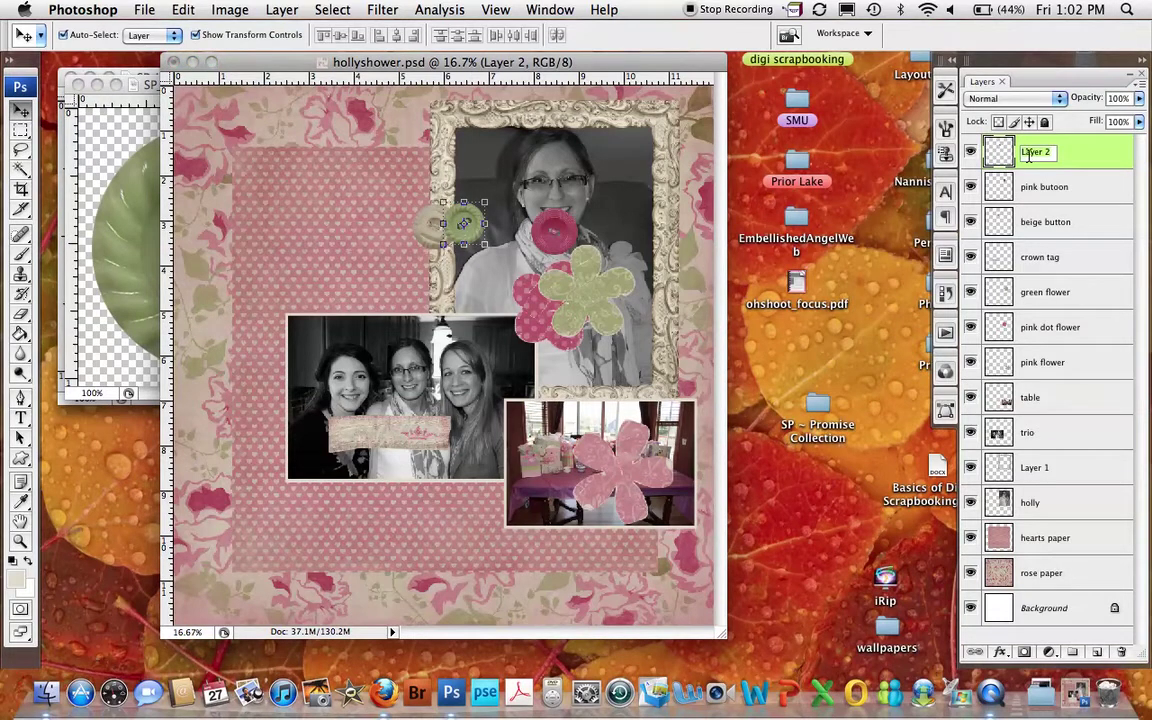
type("green bl")
type("tton")
key("Return")
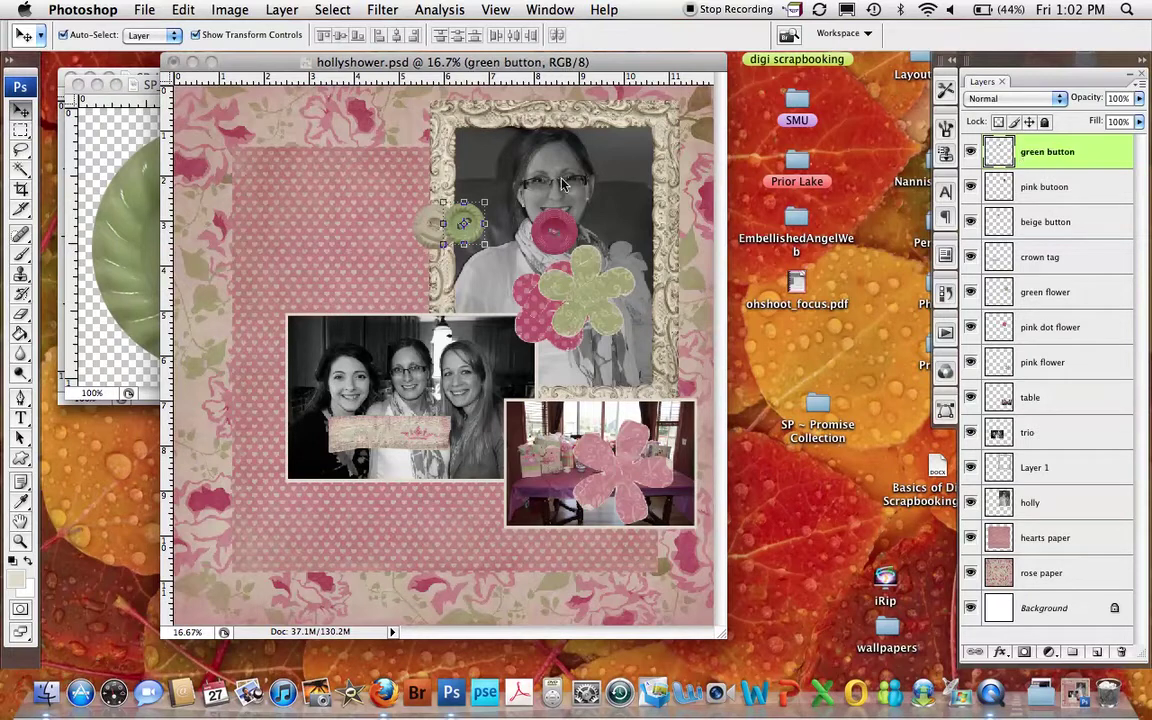
left_click(104, 198)
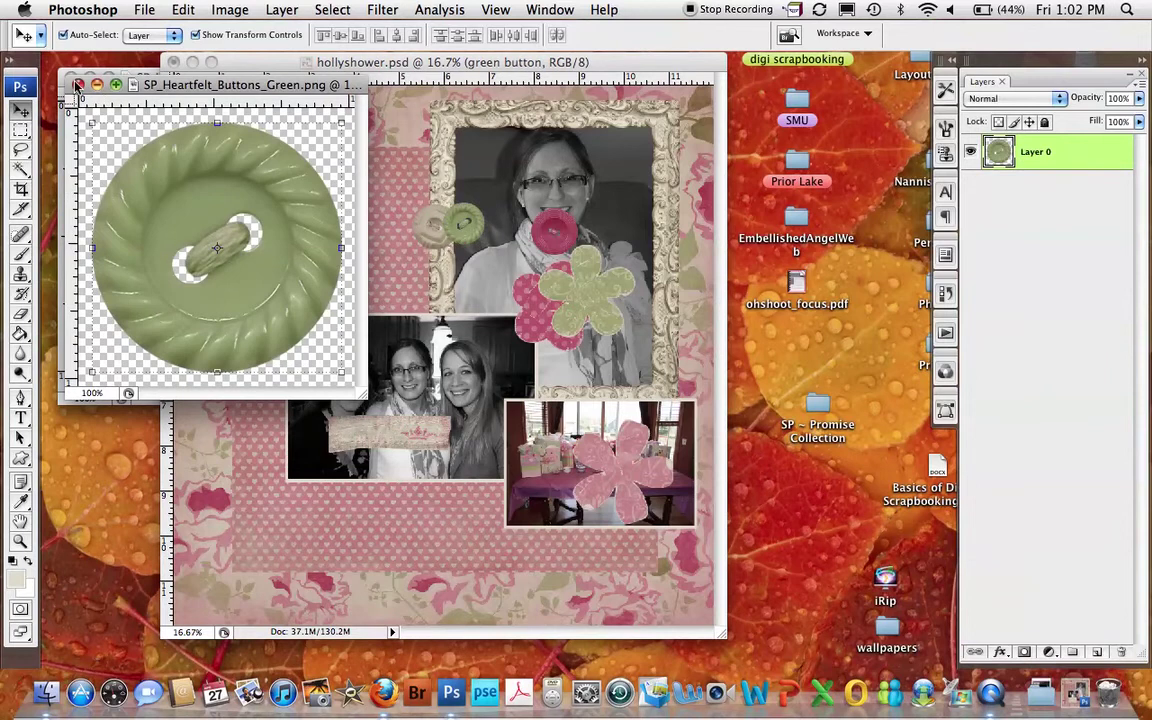
left_click(70, 80)
- Copy the green fabric flower with a button onto the hearts paper above the trio photo as a layer named "green flower button"
left_click(119, 170)
left_click_drag(255, 166, 369, 213)
double_click(1034, 152)
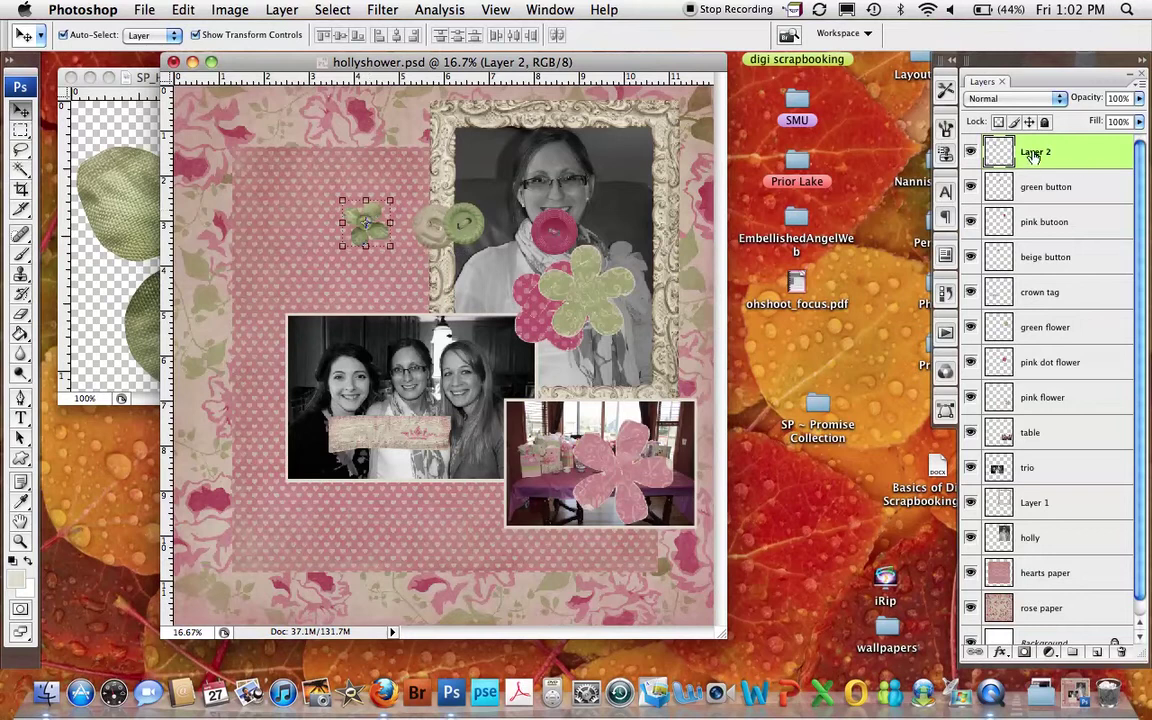
type("green flower button")
key("Return")
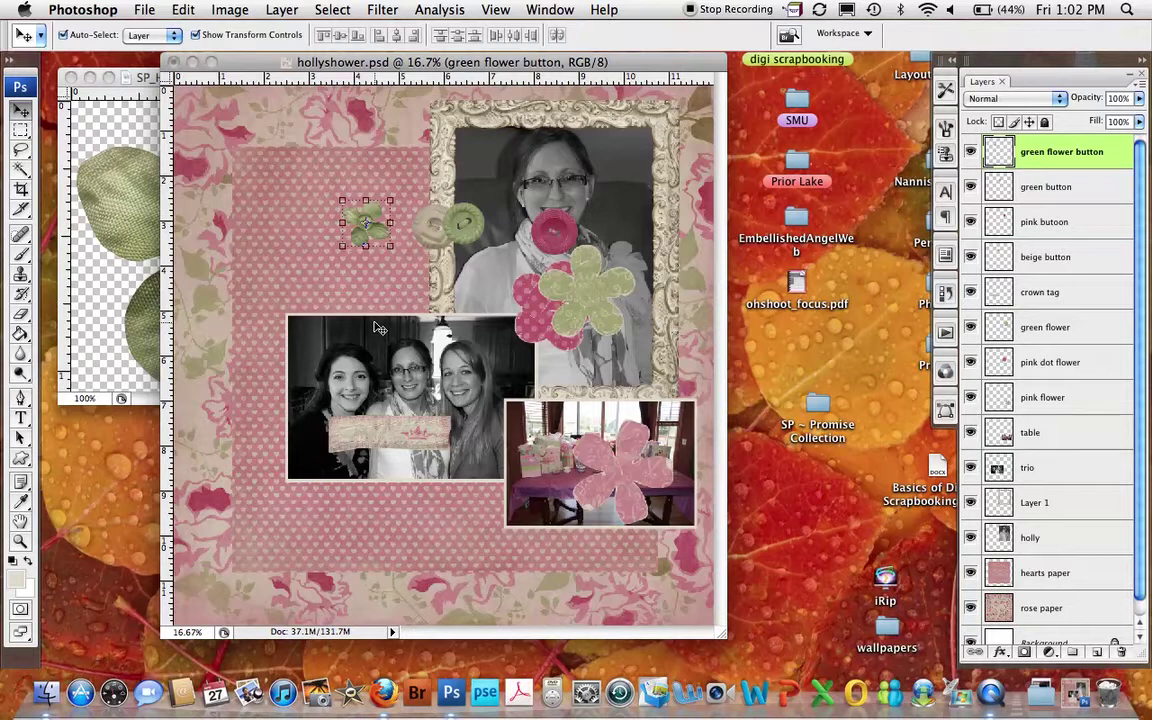
- Move the pink, pink dot and green flowers into a cluster where the trio, portrait and table photos meet
left_click_drag(632, 474, 532, 392)
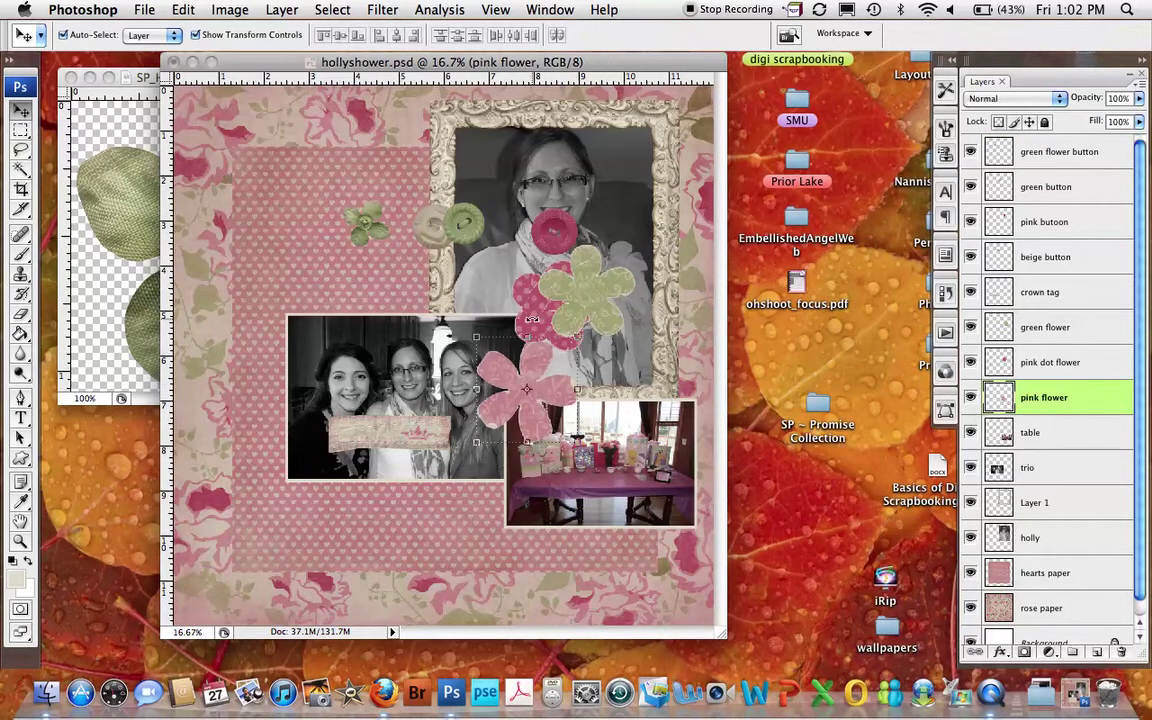
left_click_drag(510, 299, 477, 429)
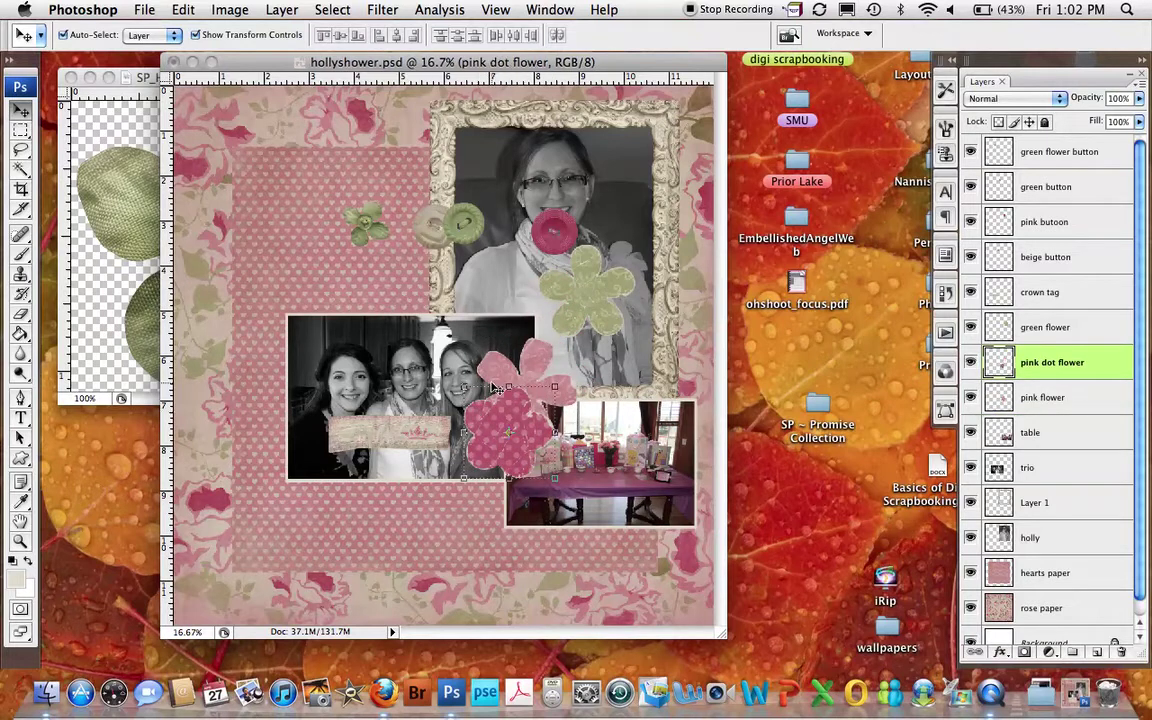
left_click_drag(590, 306, 588, 420)
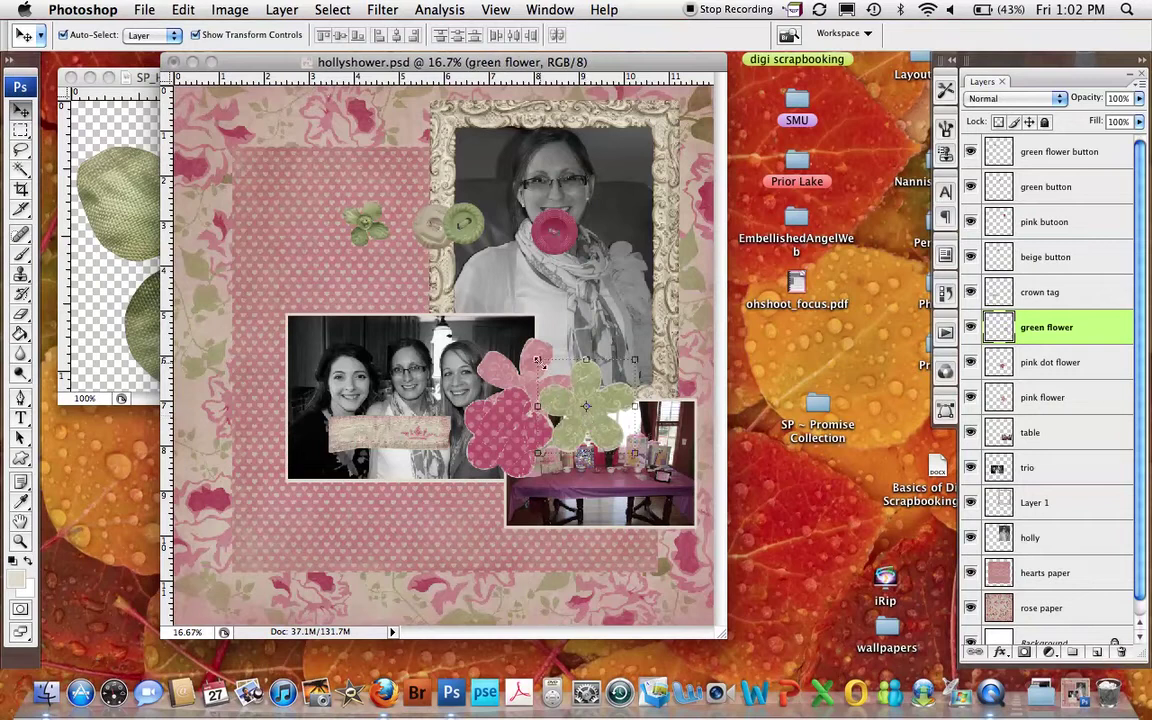
- Scale the green flower proportionally to about 74.4% and the pink dot flower to about 65%
left_click_drag(537, 360, 562, 384)
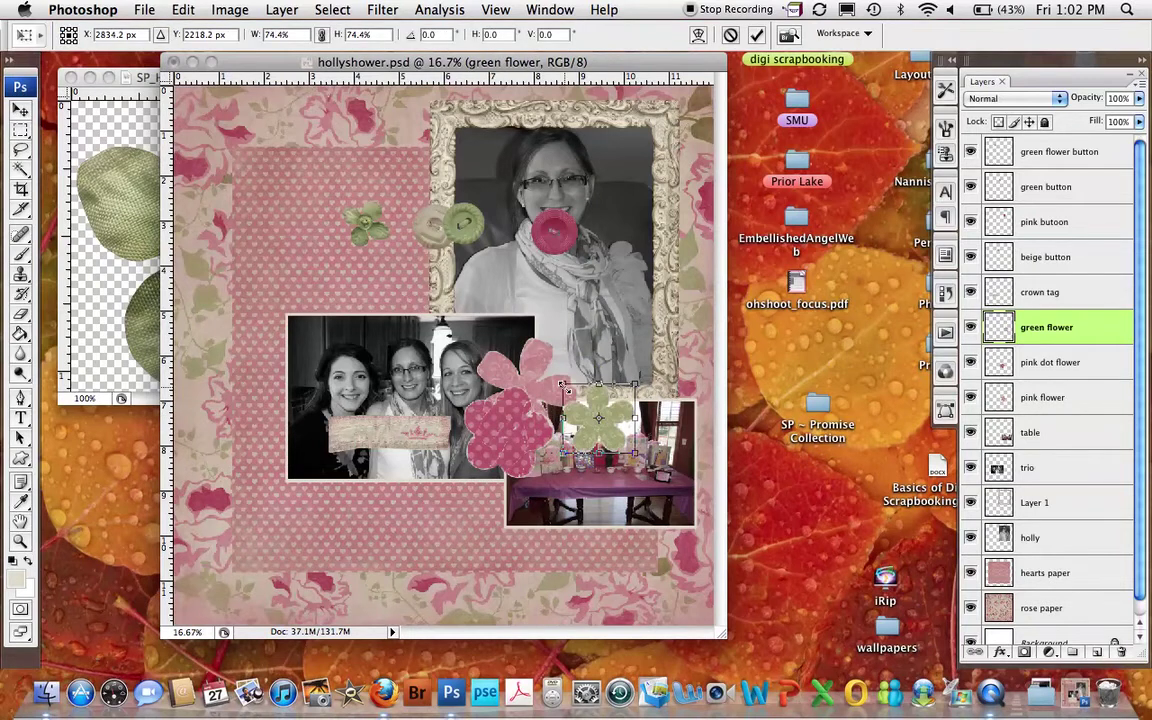
left_click(757, 36)
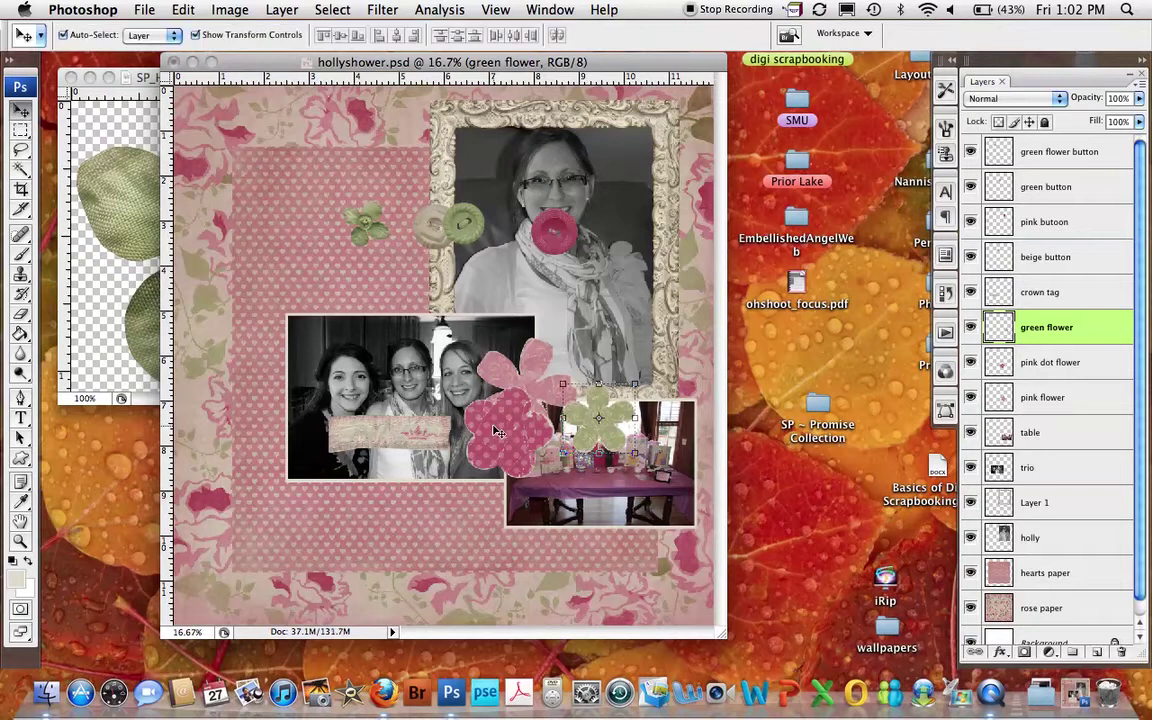
left_click(468, 392)
left_click_drag(464, 389, 513, 415)
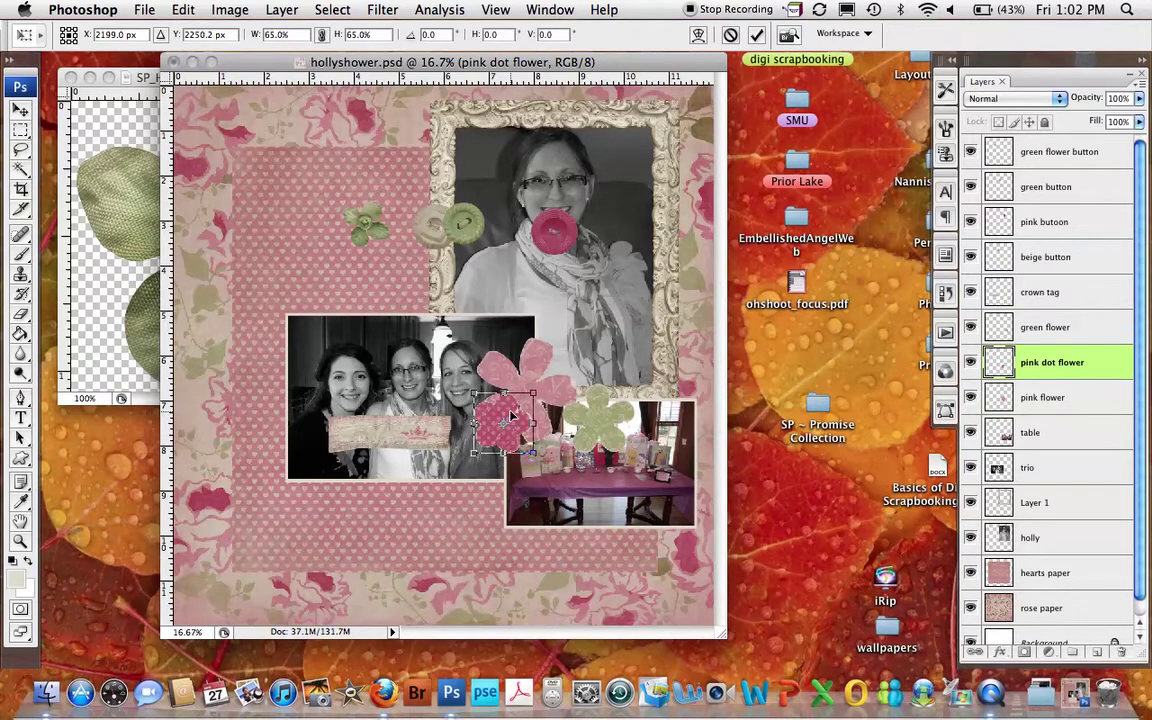
left_click(757, 35)
- Overlap the green flower with the other two flowers and place its layer directly beneath the pink dot flower layer
left_click_drag(591, 420, 535, 406)
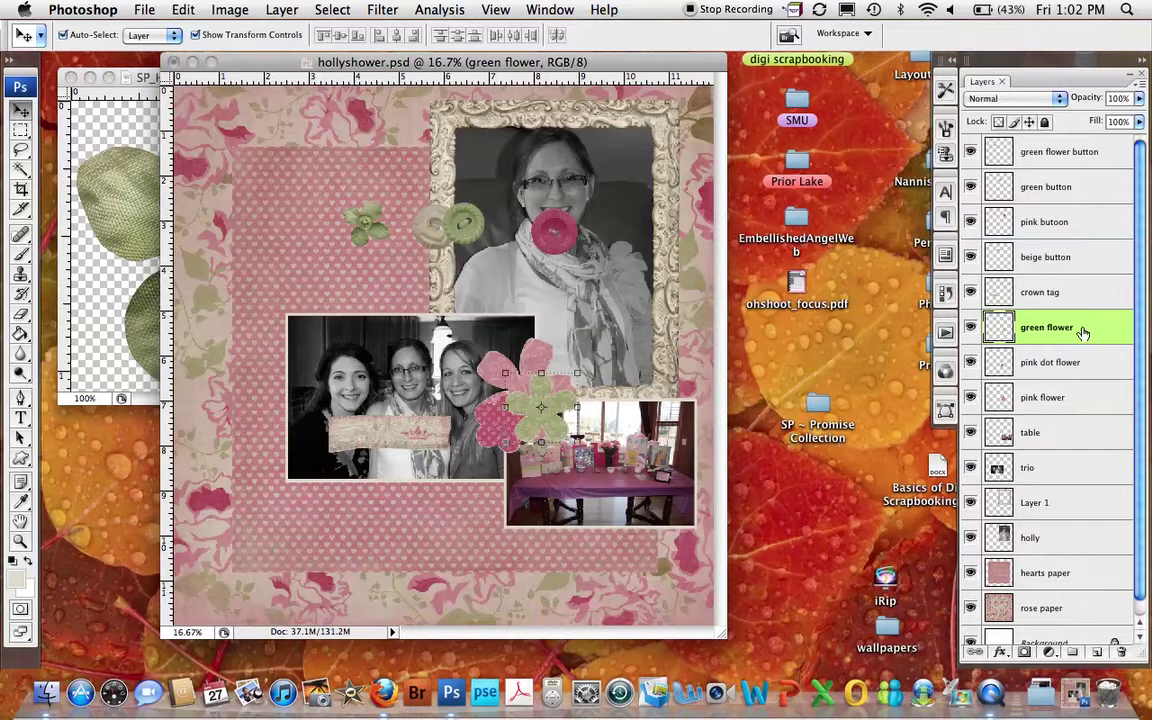
left_click_drag(1088, 329, 1096, 386)
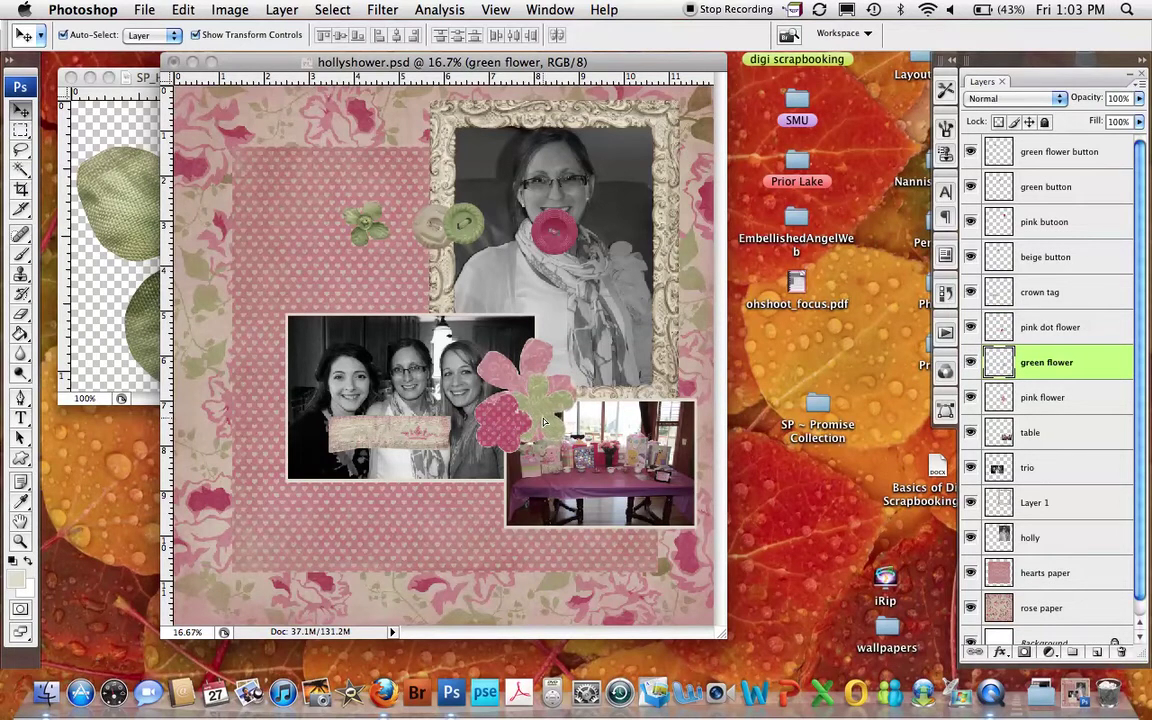
left_click(543, 421)
- Move the green flower button to the table photo's lower-right corner and minimize the reference page hollyshowerpage1.psd
left_click(462, 234)
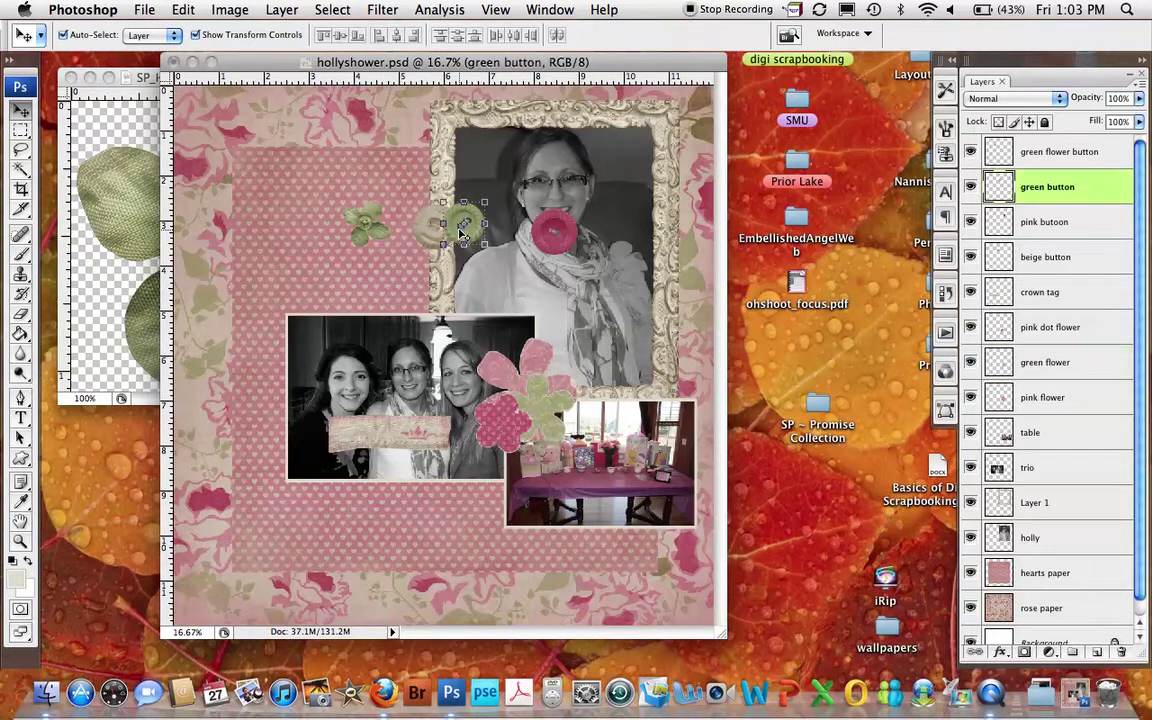
left_click(381, 217)
left_click_drag(378, 212, 668, 520)
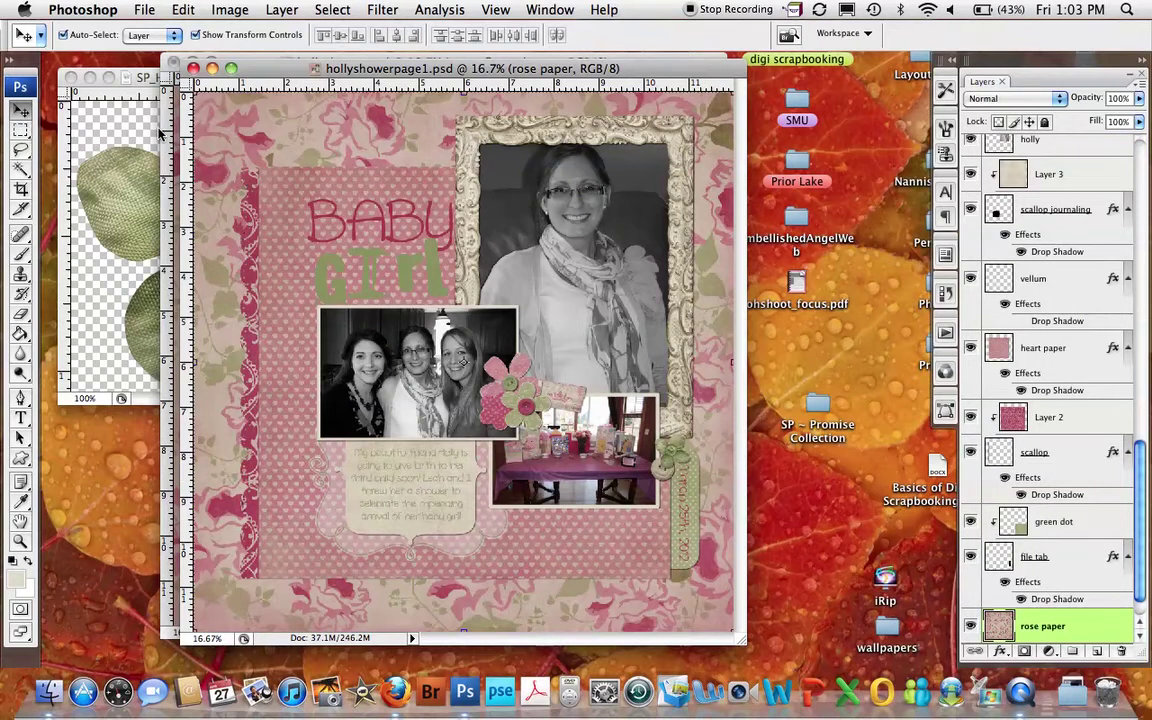
left_click(211, 68)
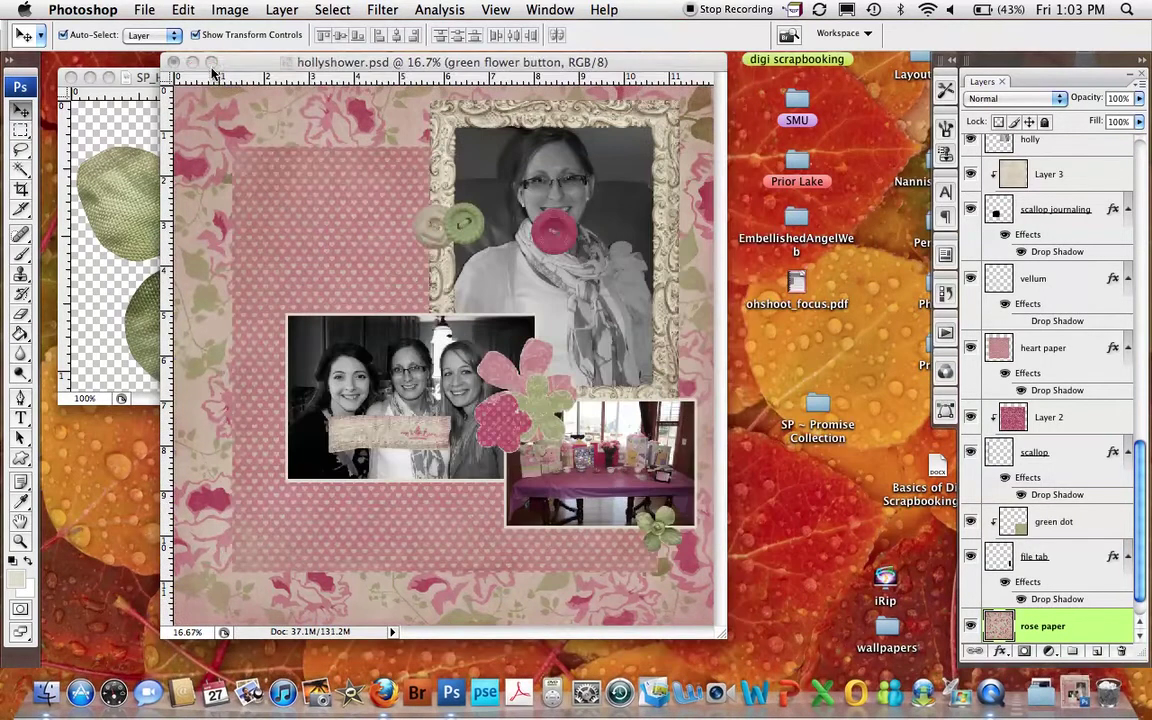
- Move the beige button just below the table photo, tucked under the green flower button, and scale it to about 52.1%
left_click(591, 182)
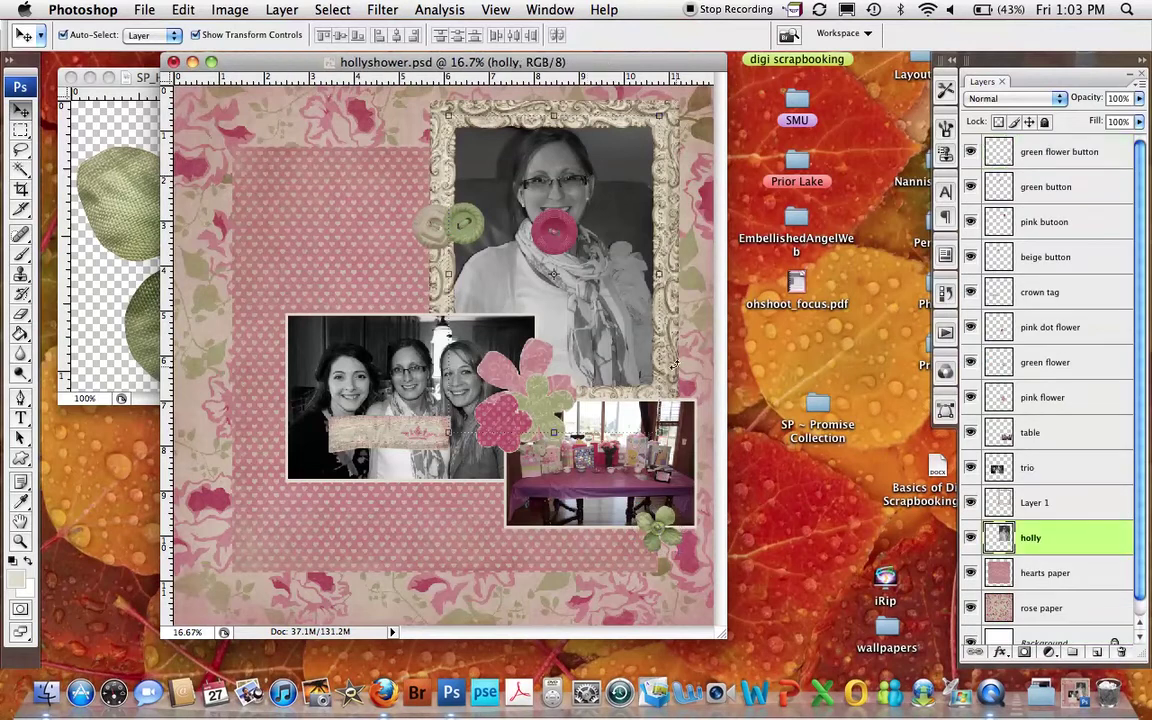
left_click(350, 270)
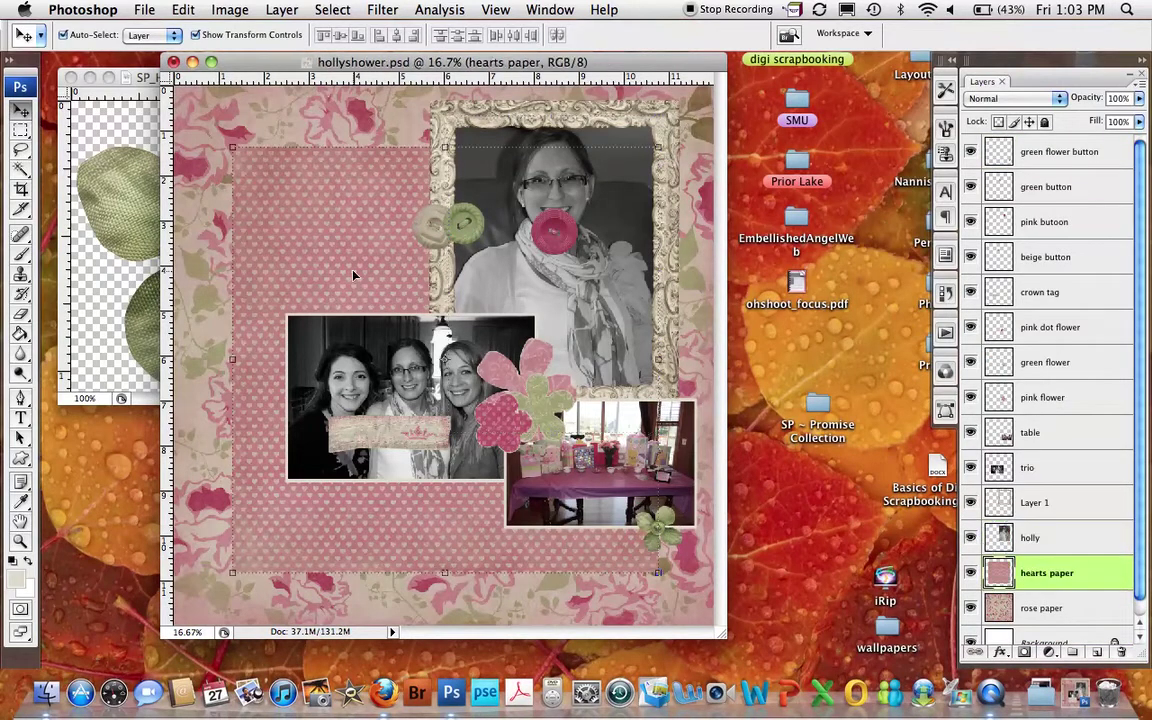
left_click(422, 230)
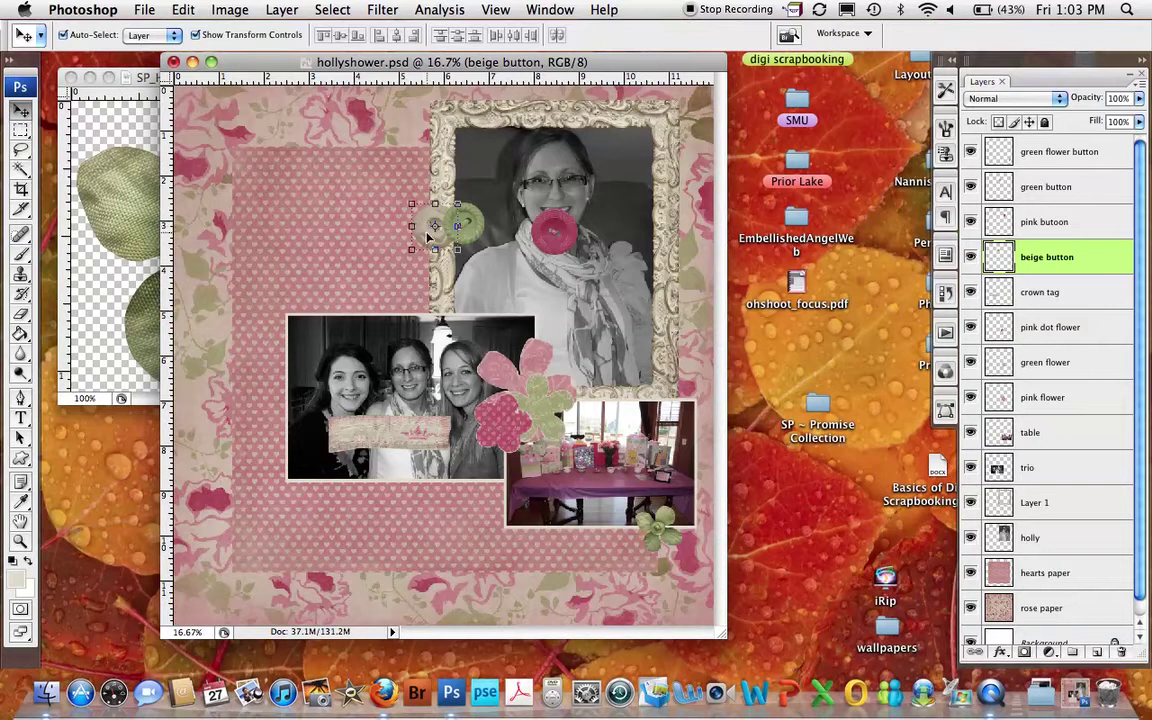
left_click_drag(422, 230, 636, 558)
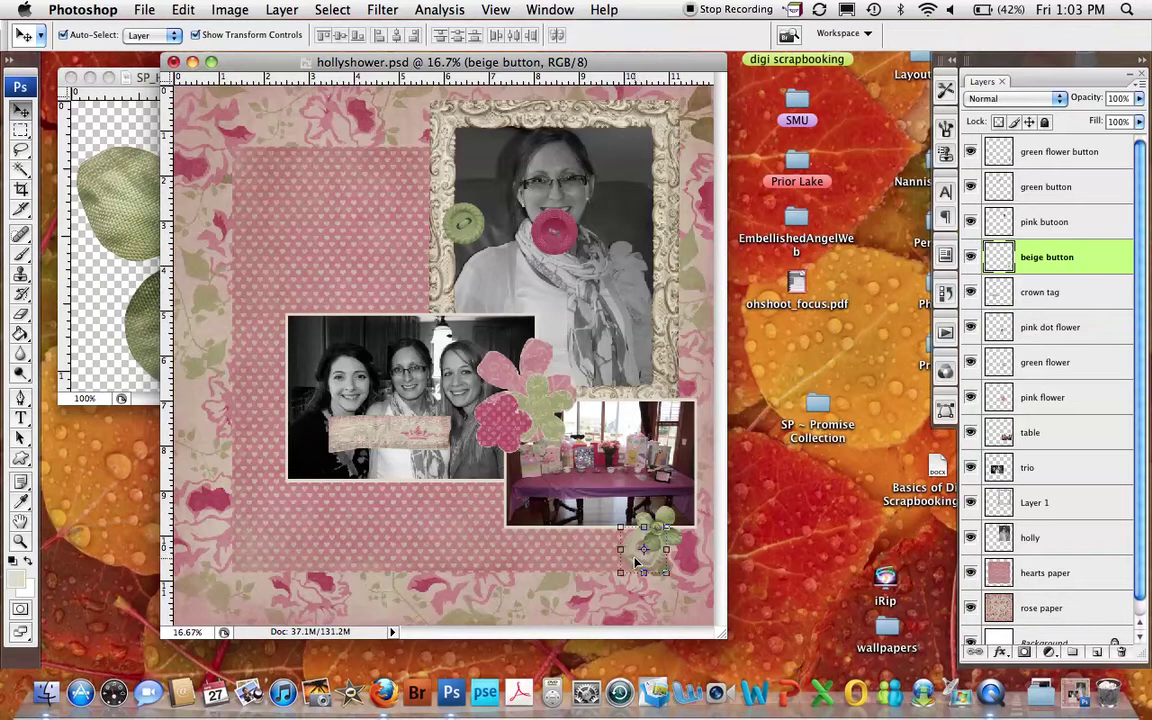
scroll(644, 548, "up", 5)
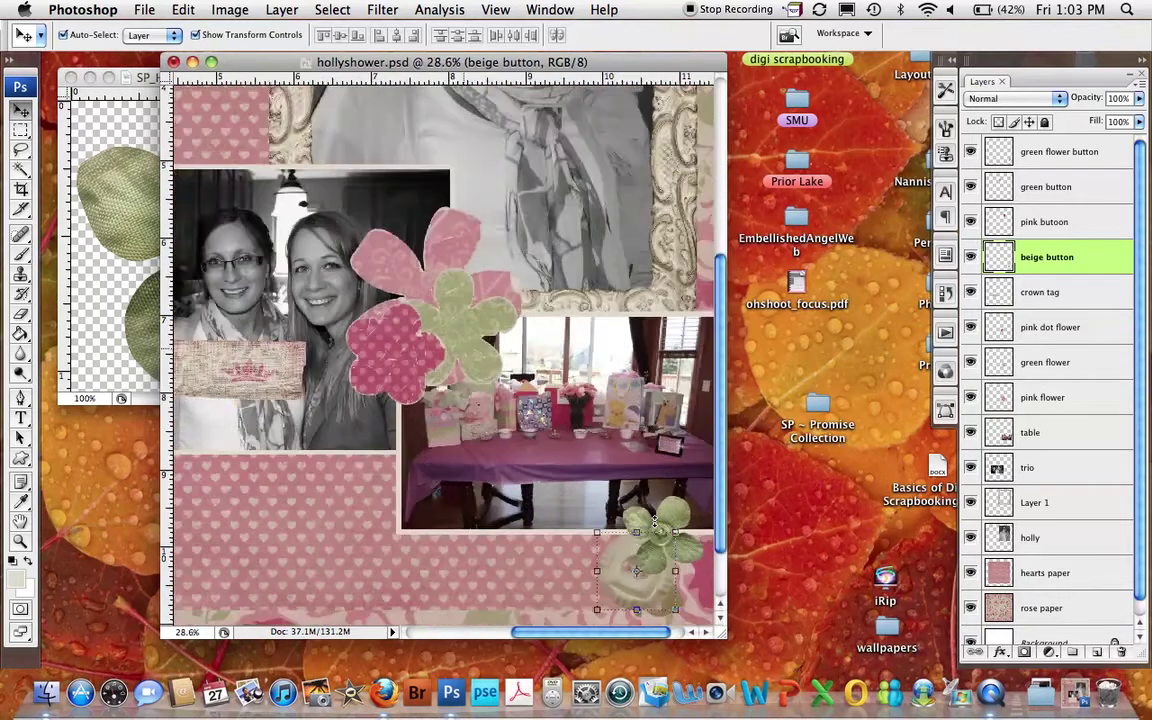
scroll(725, 488, "down", 3)
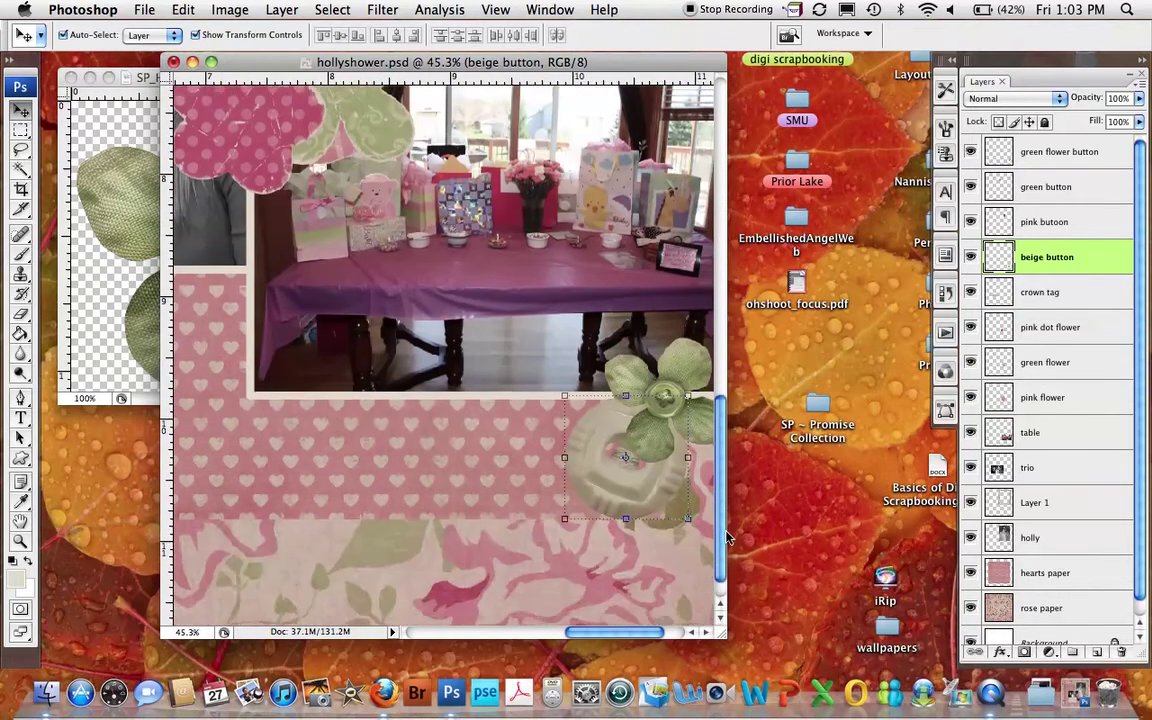
left_click_drag(565, 396, 614, 440)
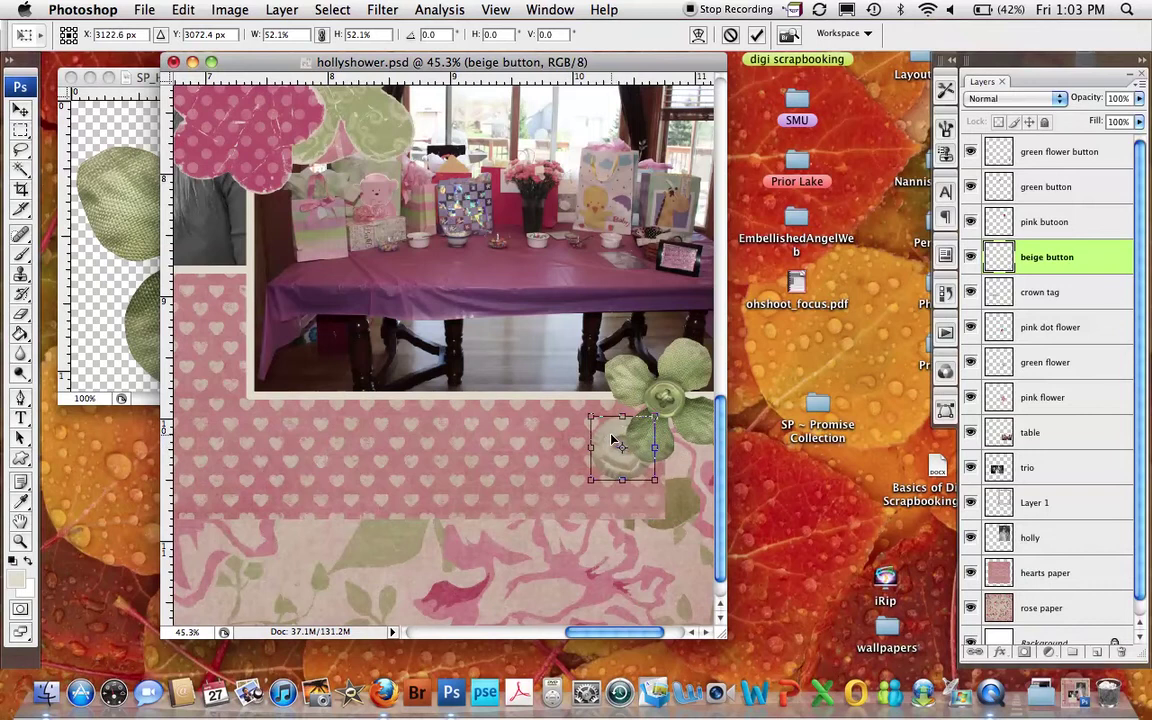
key("Return")
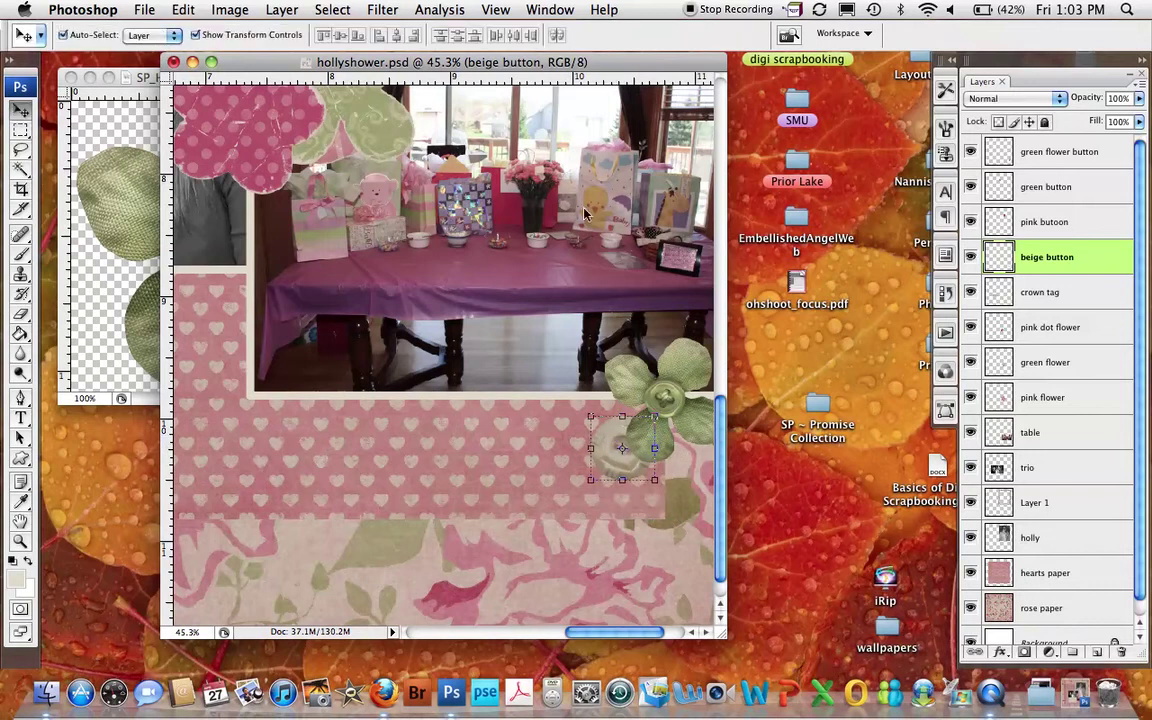
- Move the green button onto the centre of the pink dot flower and scale it proportionally to about 58.5%
scroll(540, 265, "down", 3)
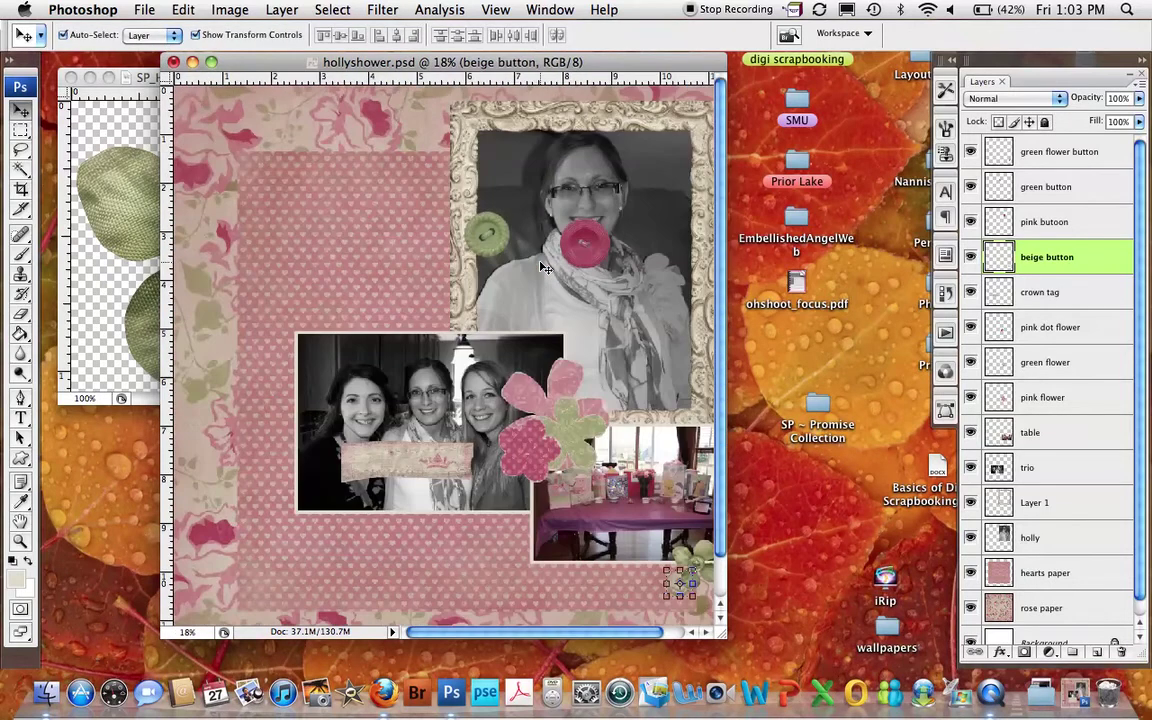
left_click(489, 243)
key("super+t")
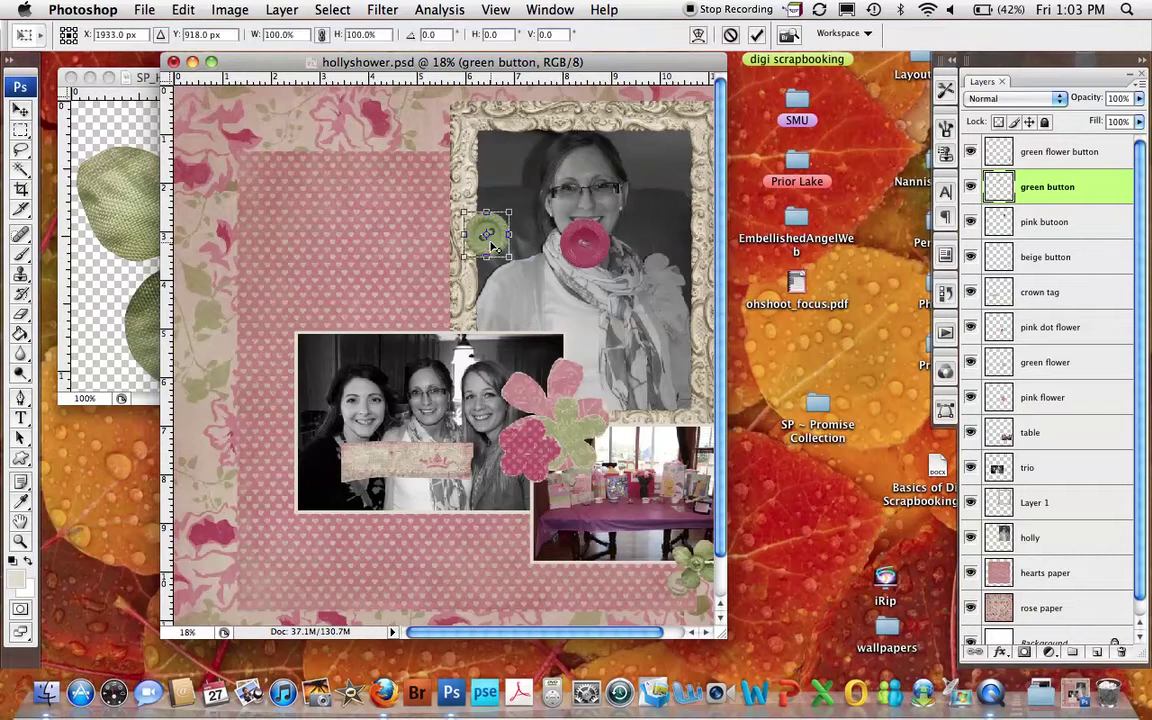
left_click(731, 35)
left_click_drag(496, 250, 536, 466)
scroll(536, 466, "up", 5)
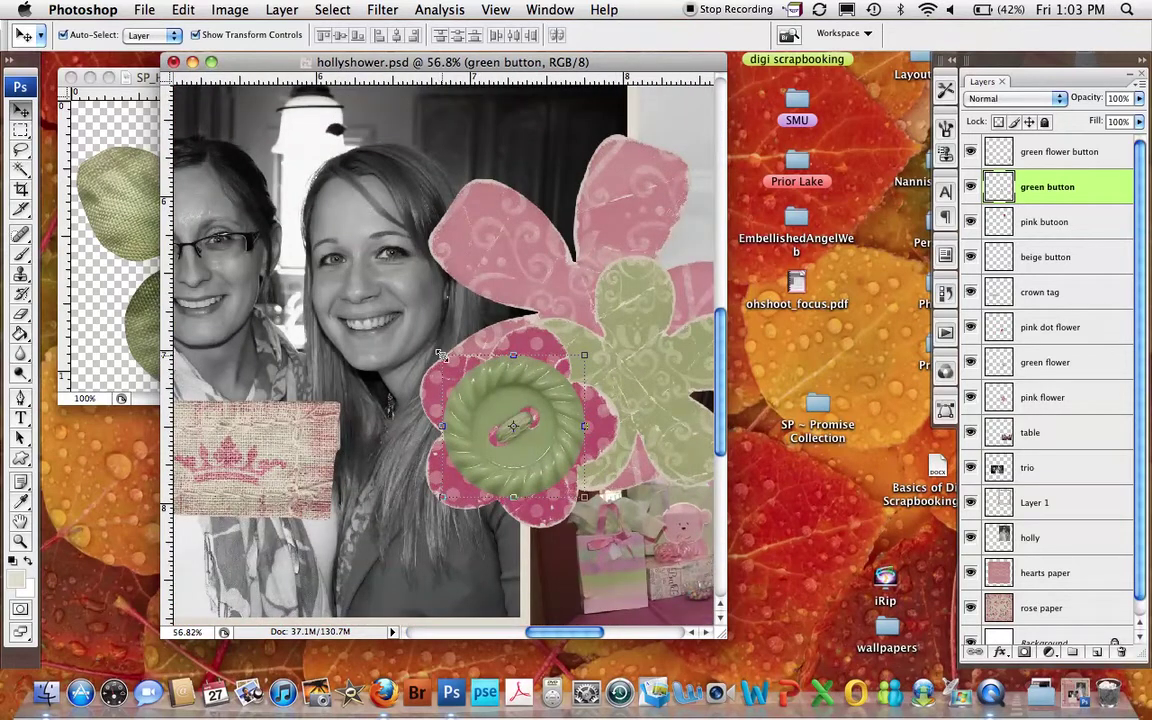
left_click_drag(441, 355, 510, 405)
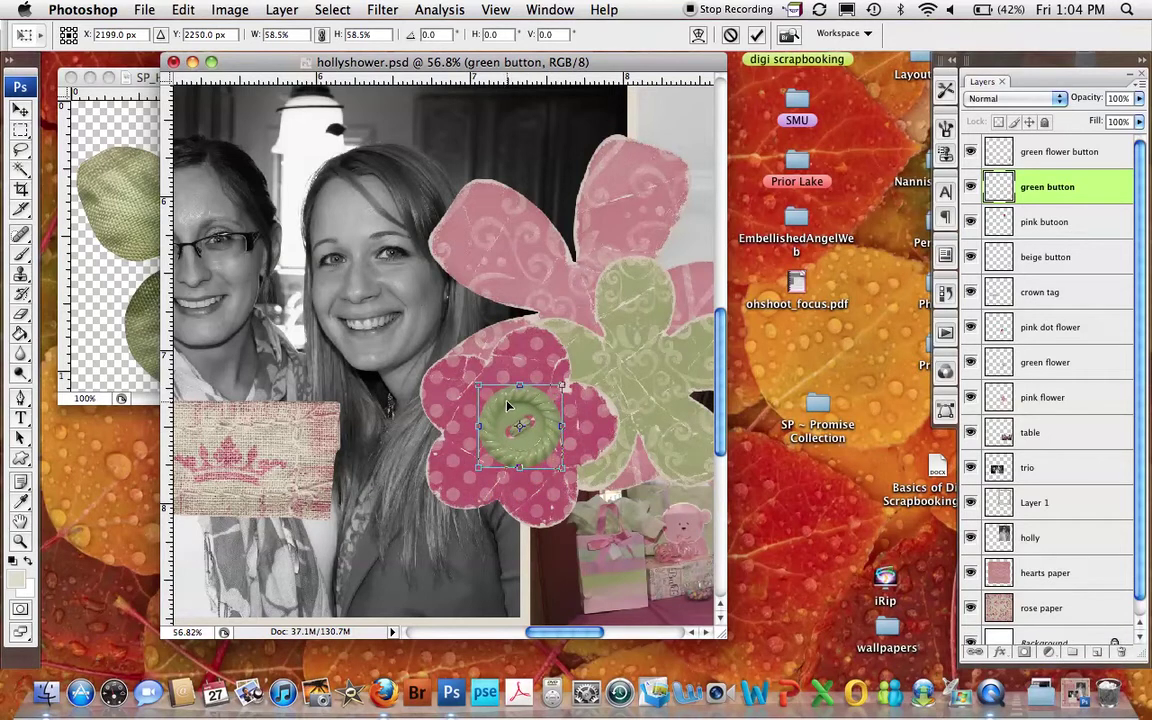
left_click(758, 35)
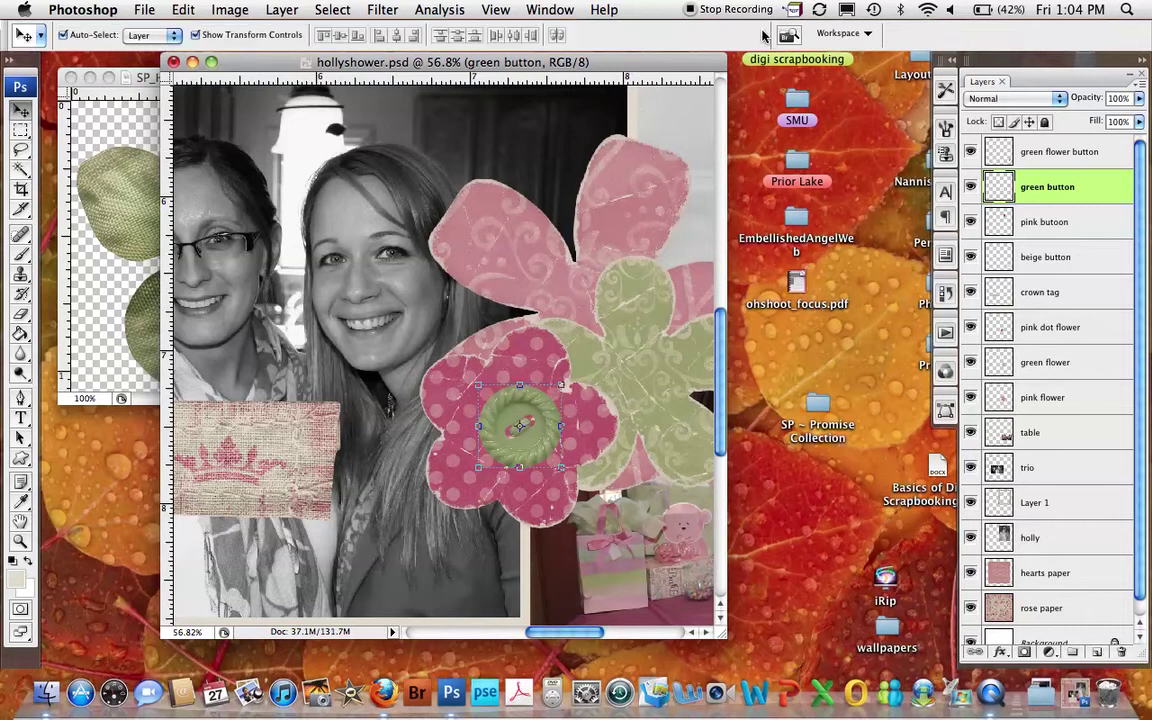
- Move the pink button onto the centre of the green flower and scale it proportionally to about 53.8%
scroll(547, 274, "down", 6)
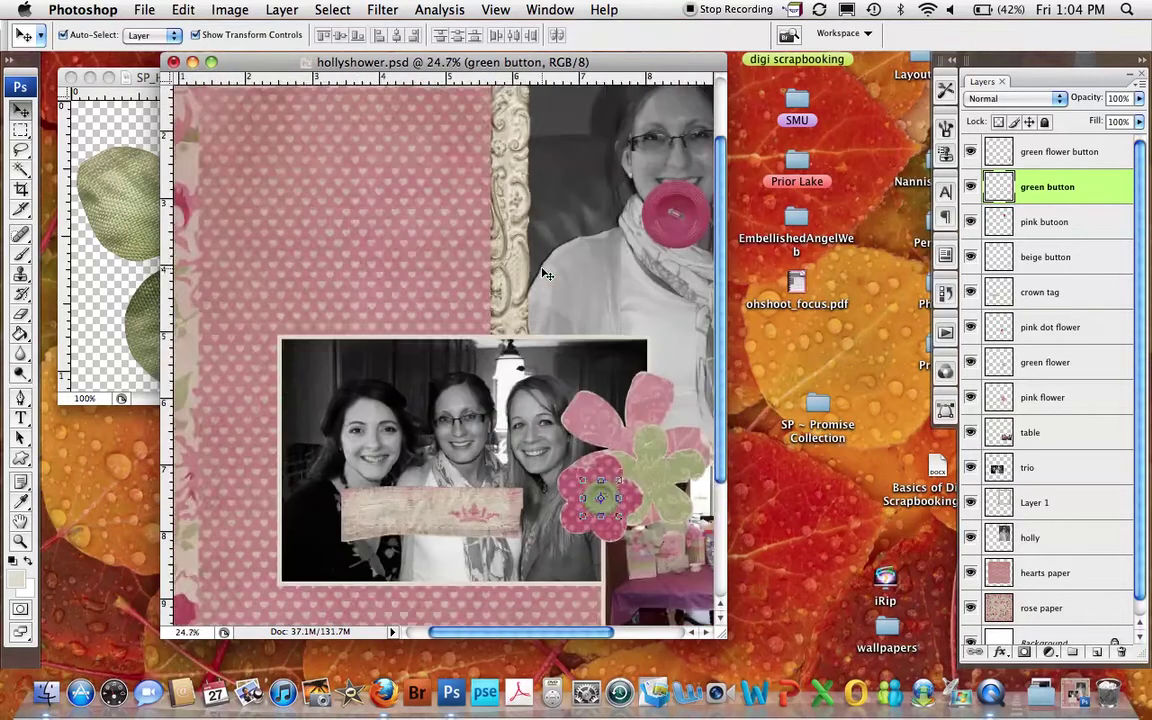
left_click(652, 211)
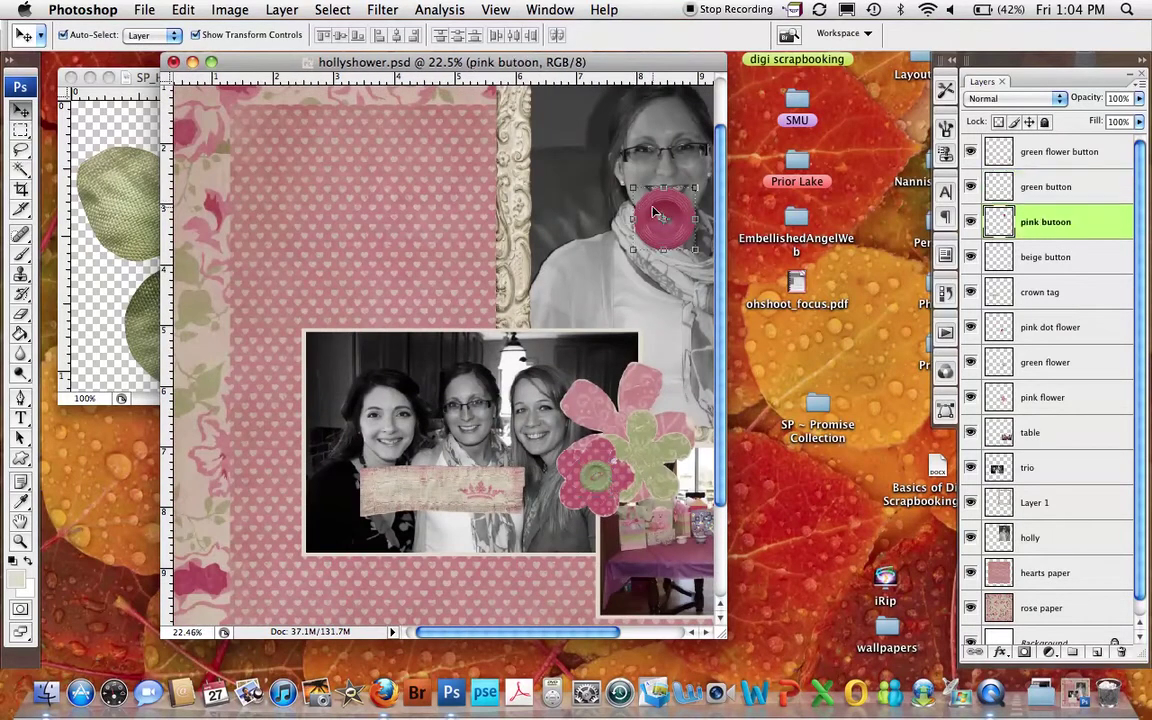
left_click_drag(652, 211, 634, 453)
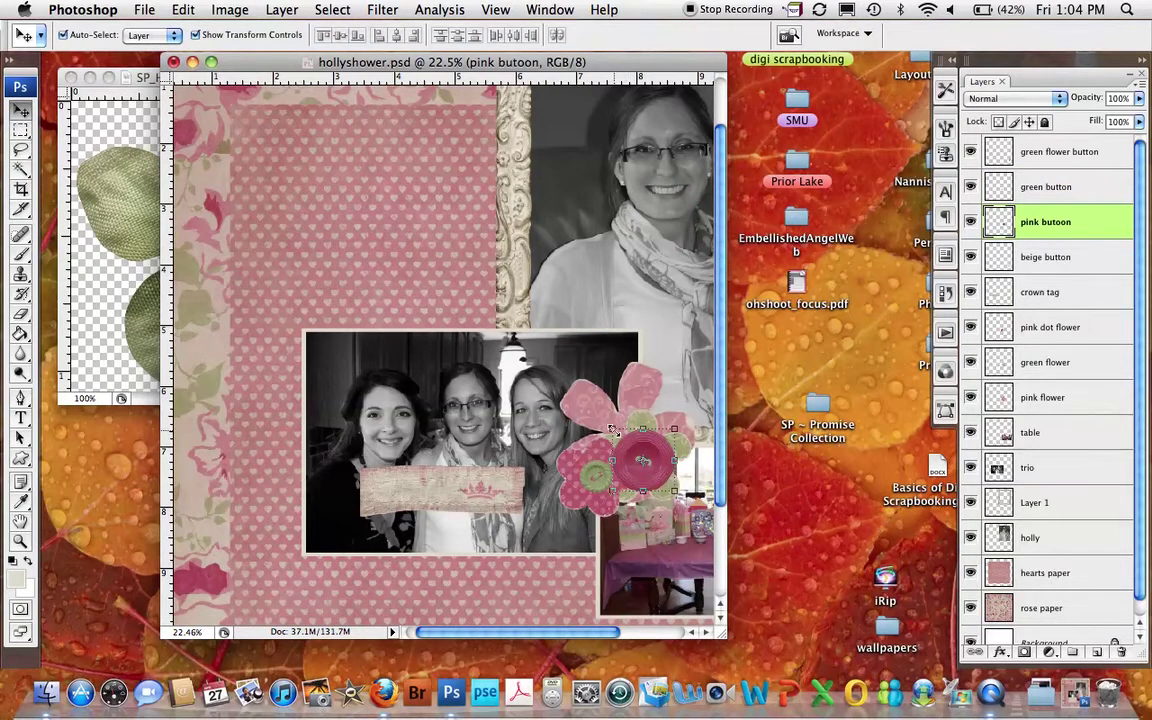
left_click_drag(611, 429, 640, 458)
scroll(630, 383, "up", 5)
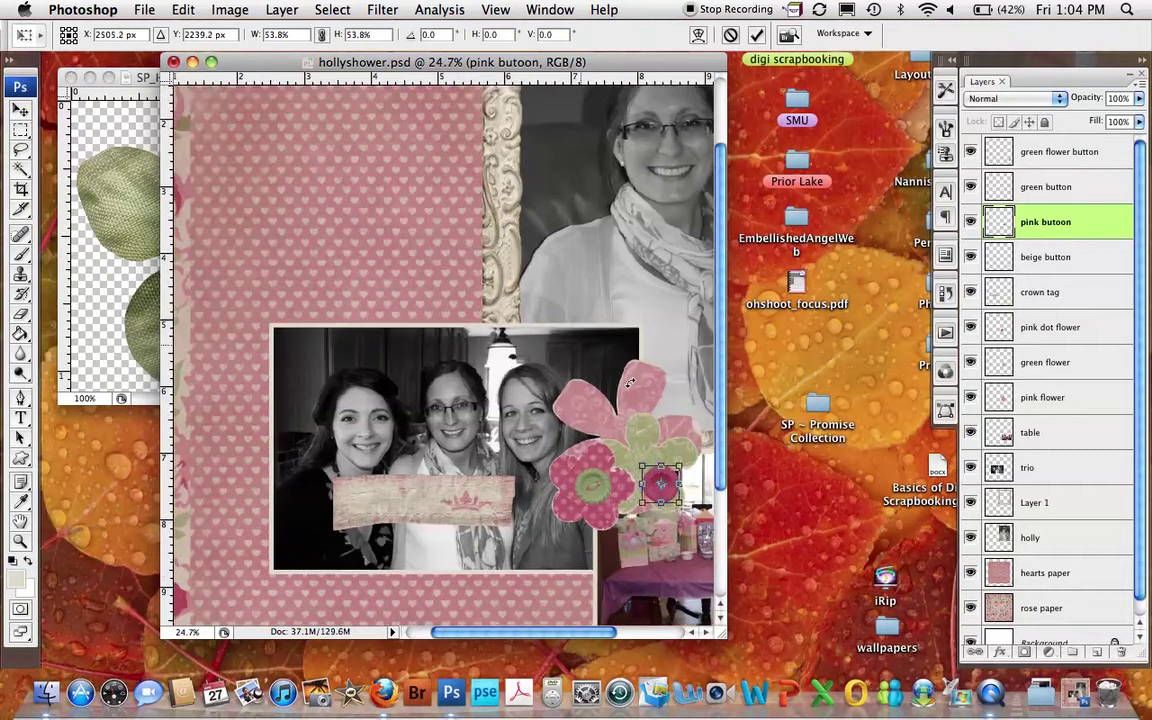
left_click_drag(675, 575, 652, 563)
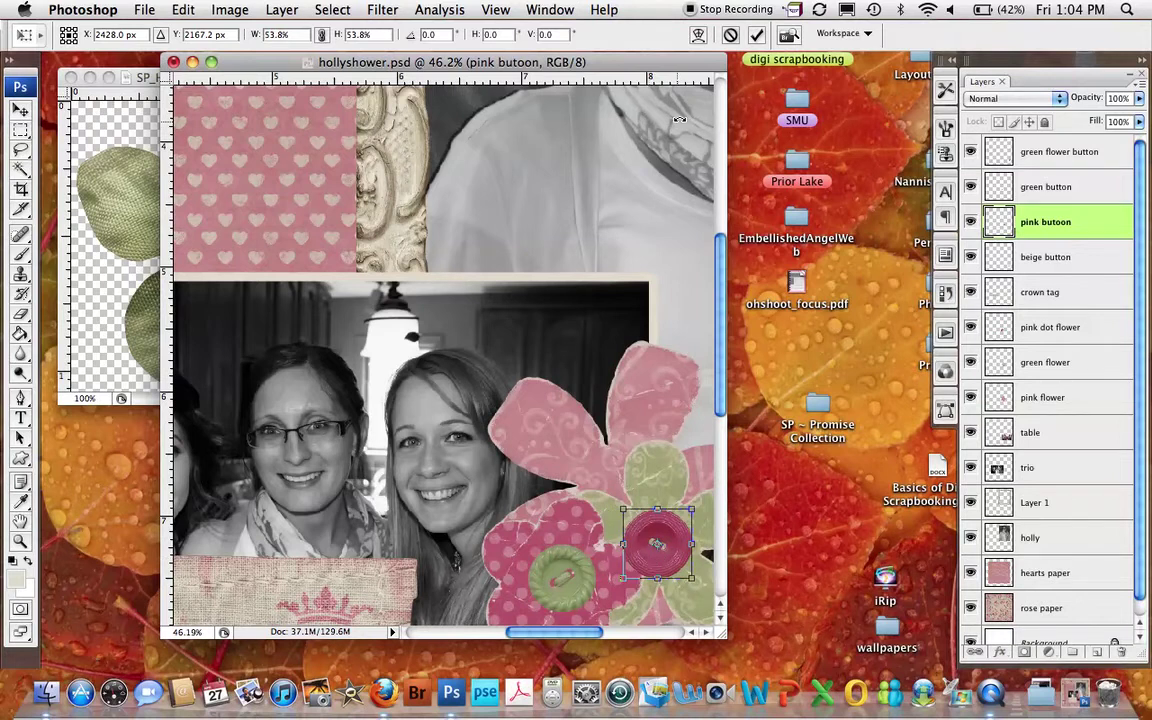
left_click(757, 35)
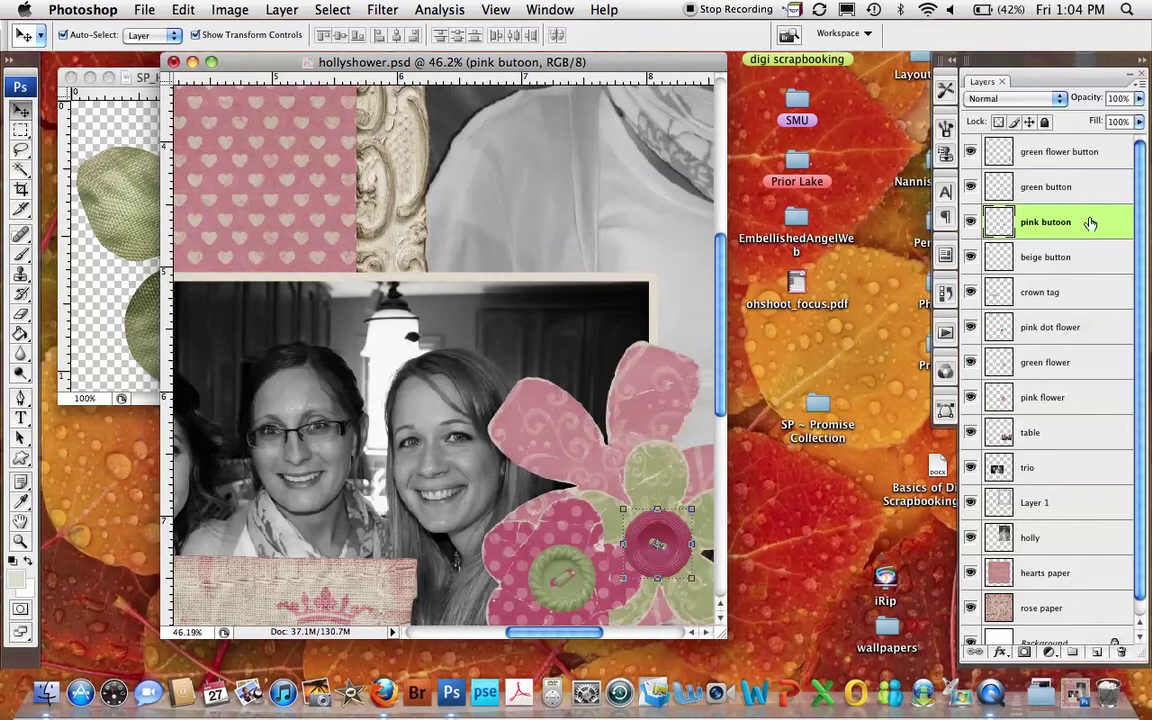
- Place the pink button layer directly beneath the pink dot flower layer, above the green flower
left_click_drag(1090, 221, 1093, 348)
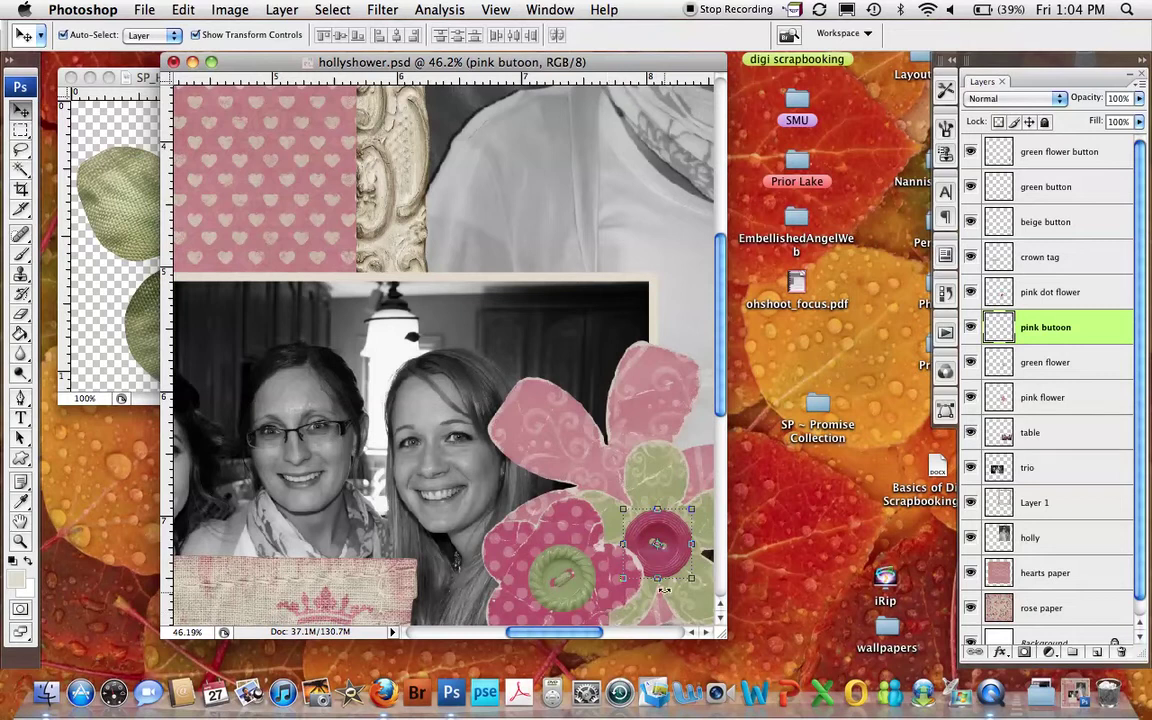
key("super+t")
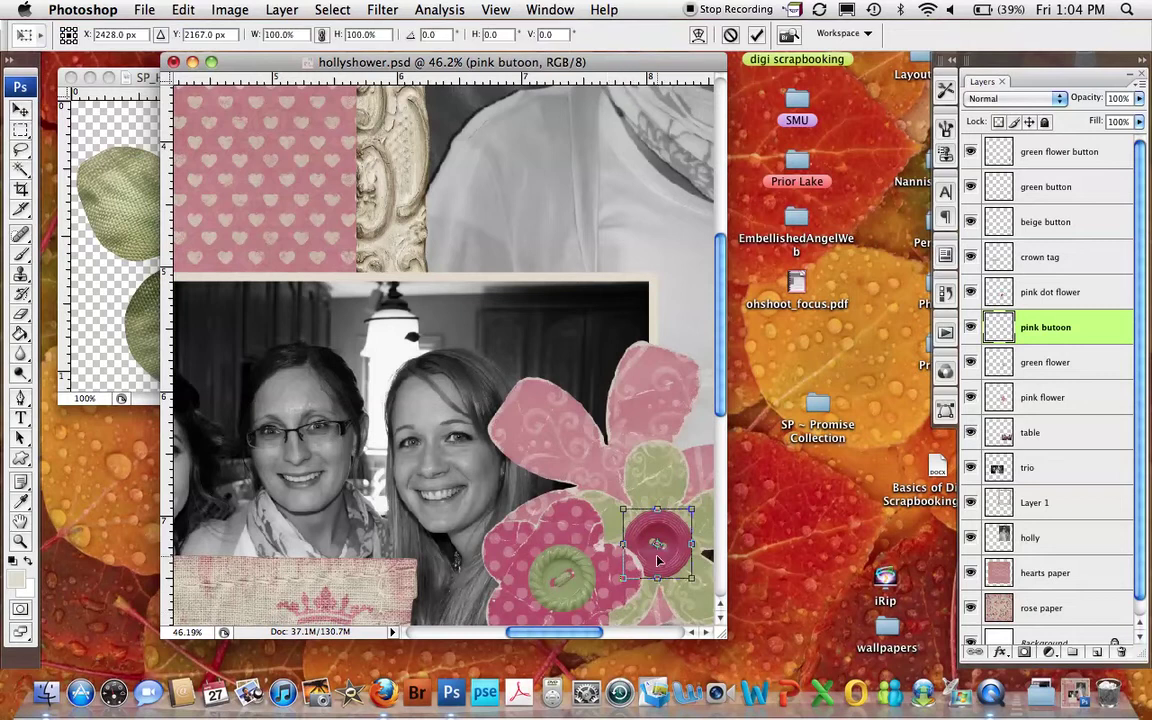
left_click(757, 35)
- Scale the pink flower proportionally to about 94% and rotate it about -28.2°
scroll(650, 342, "up", 2)
scroll(650, 342, "down", 8)
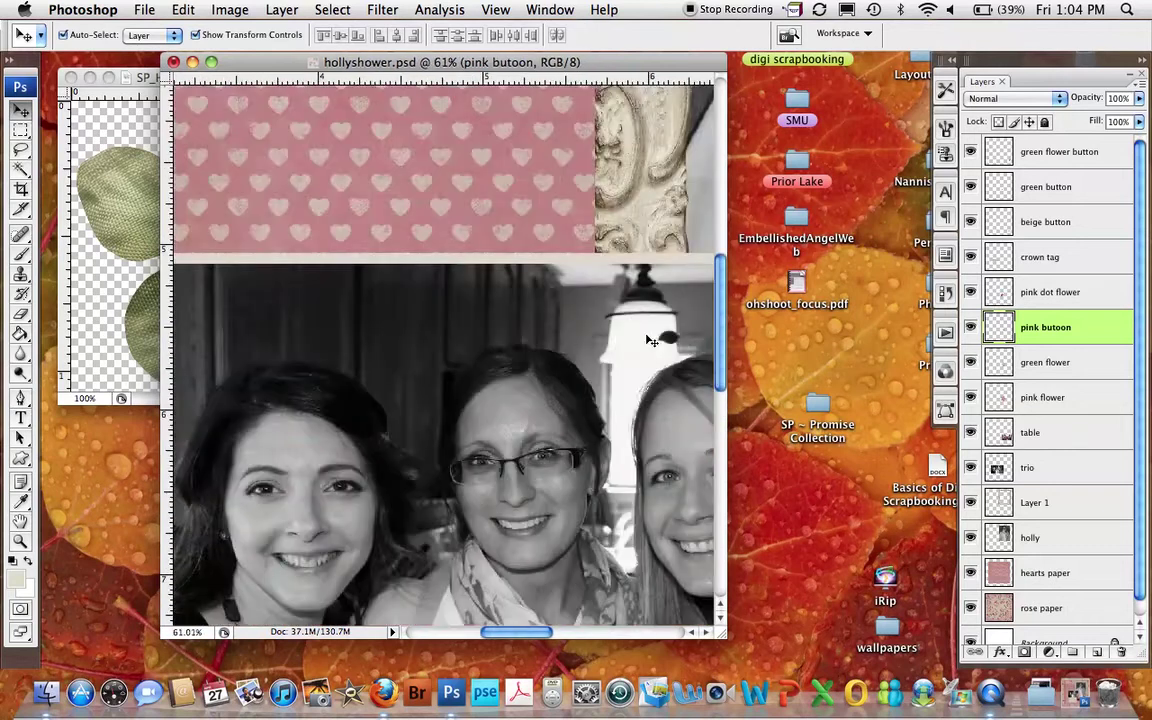
left_click(614, 309)
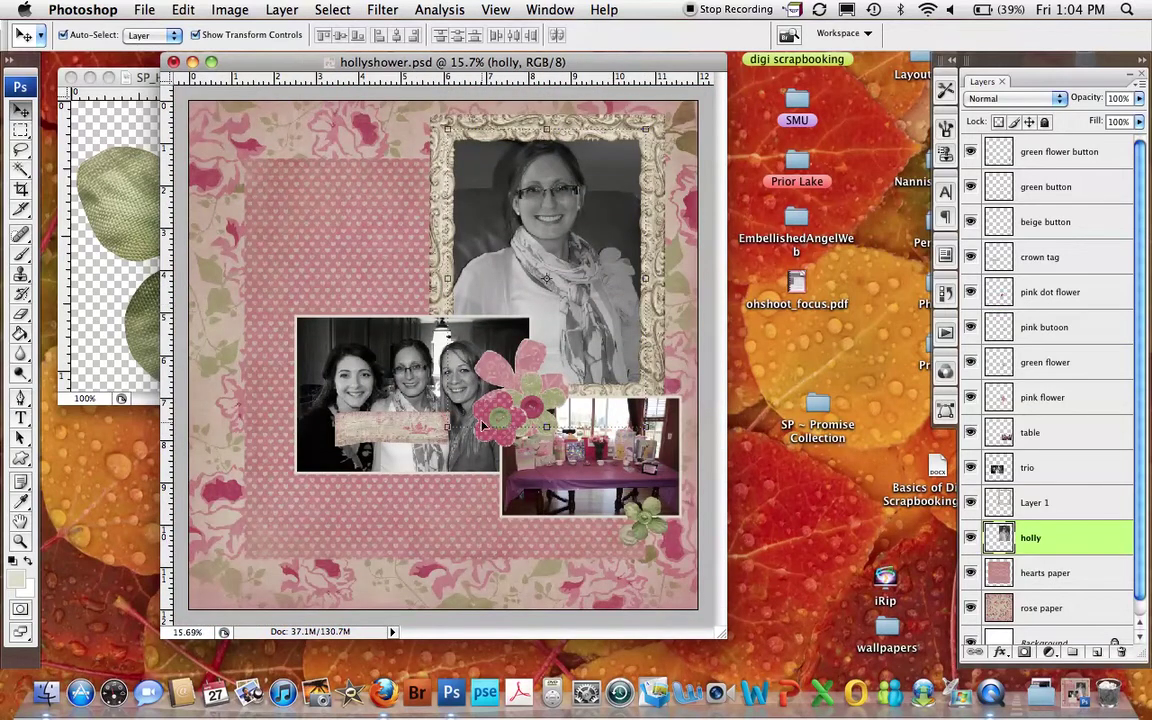
left_click(537, 357)
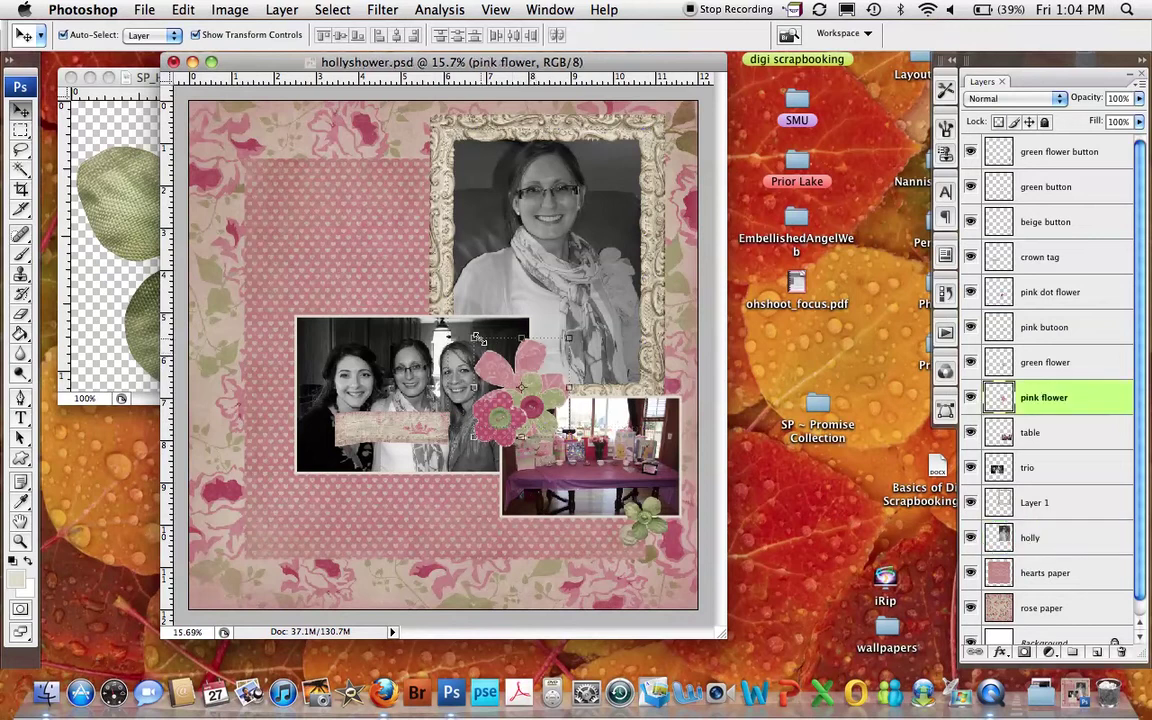
left_click_drag(474, 338, 481, 343)
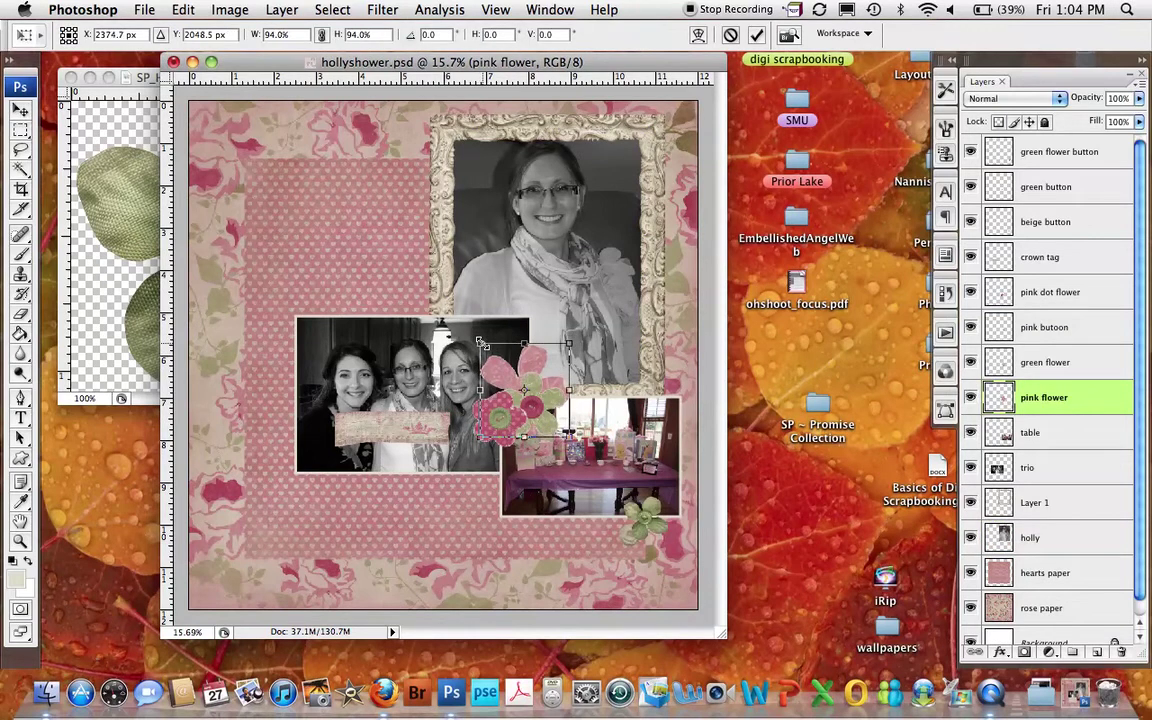
left_click_drag(424, 300, 438, 367)
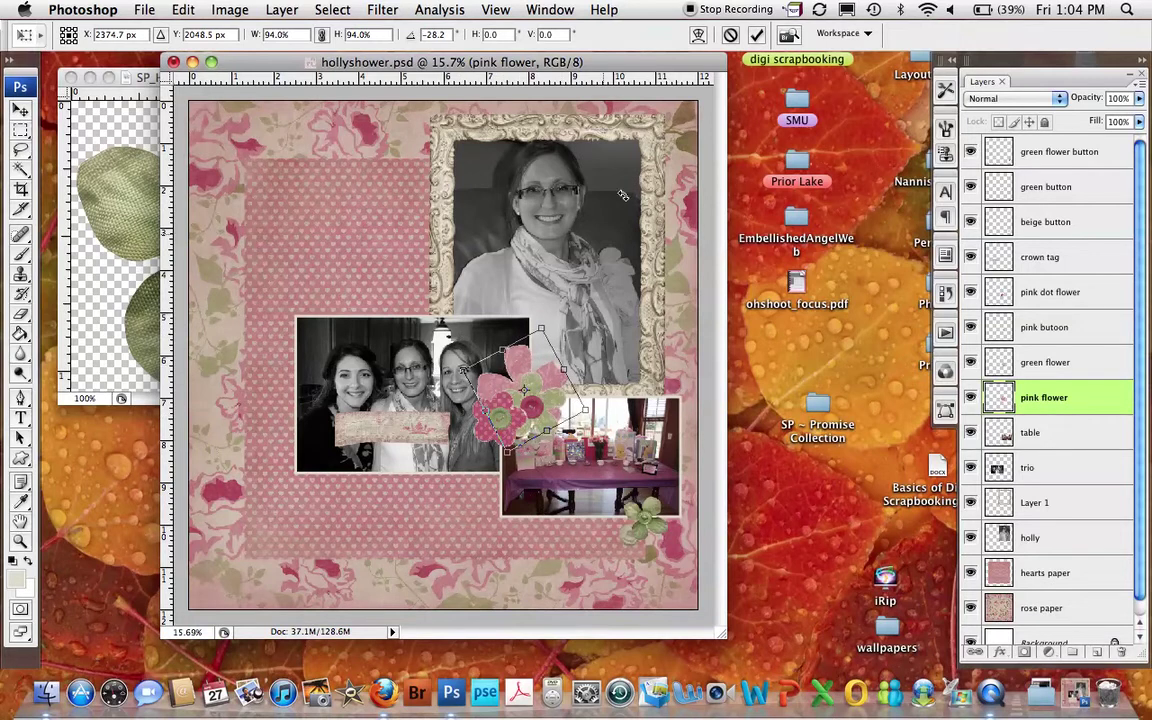
key("Return")
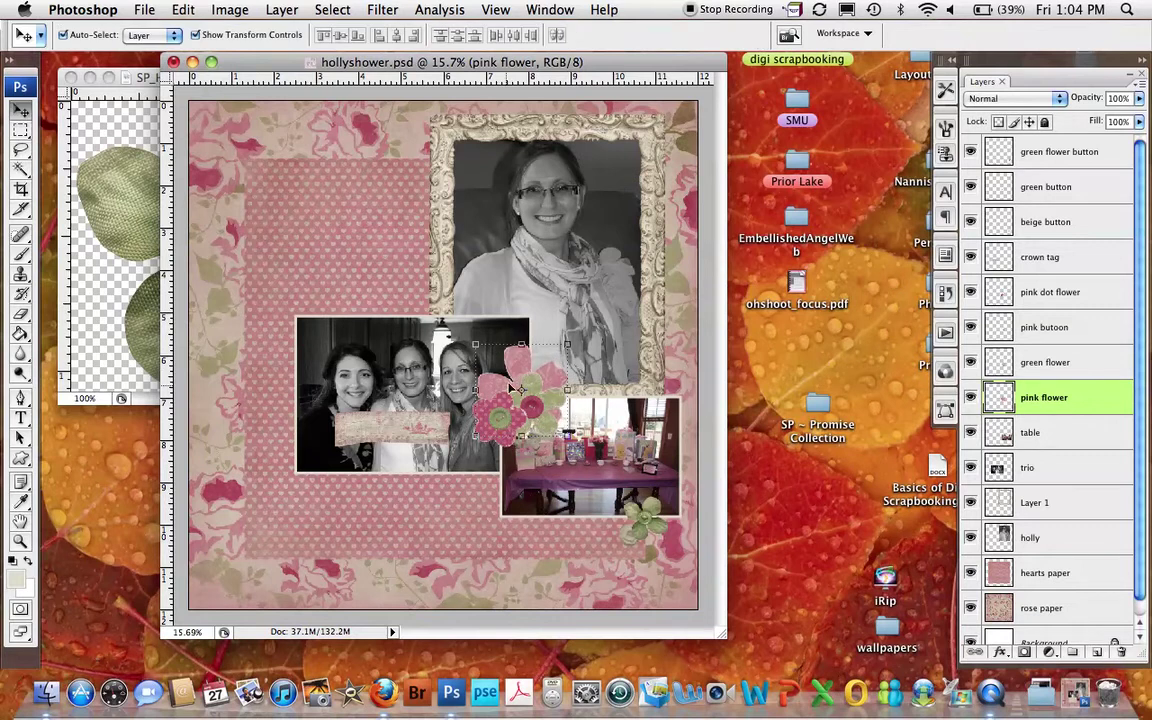
- Scale the three clustered flowers with their green and pink buttons together to about 80.1% and shift the cluster up to the photo corners
left_click(1049, 365, "shift")
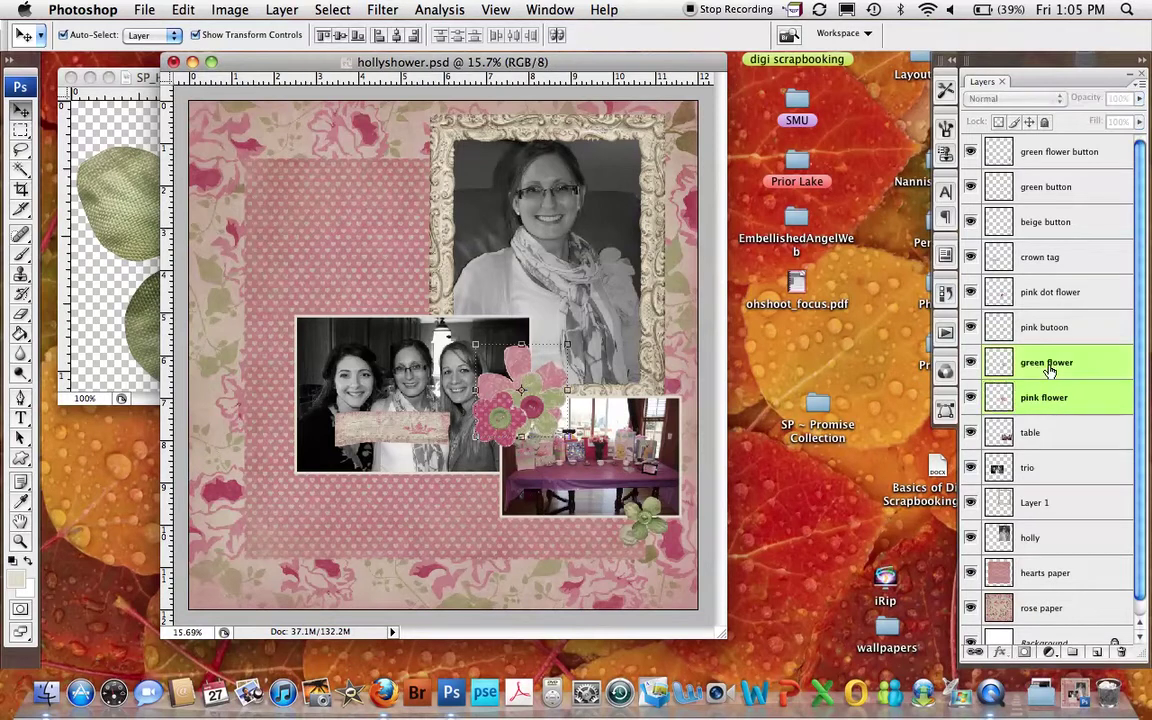
left_click(1044, 328, "shift")
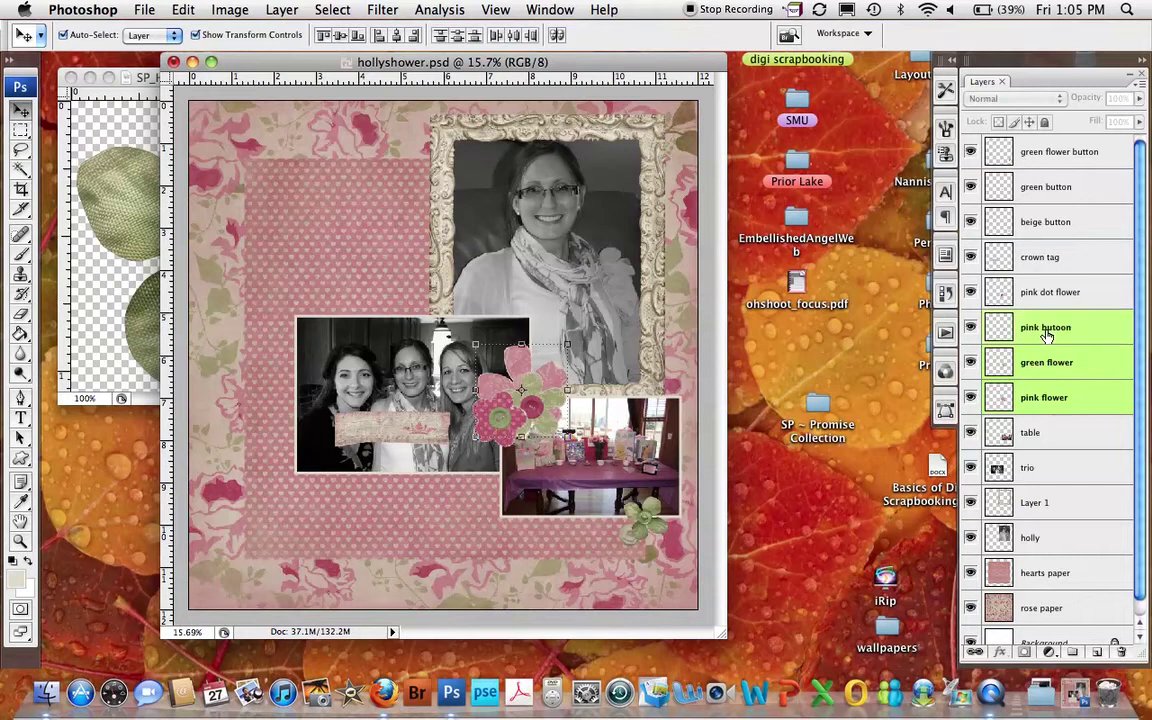
left_click(1039, 297, "shift")
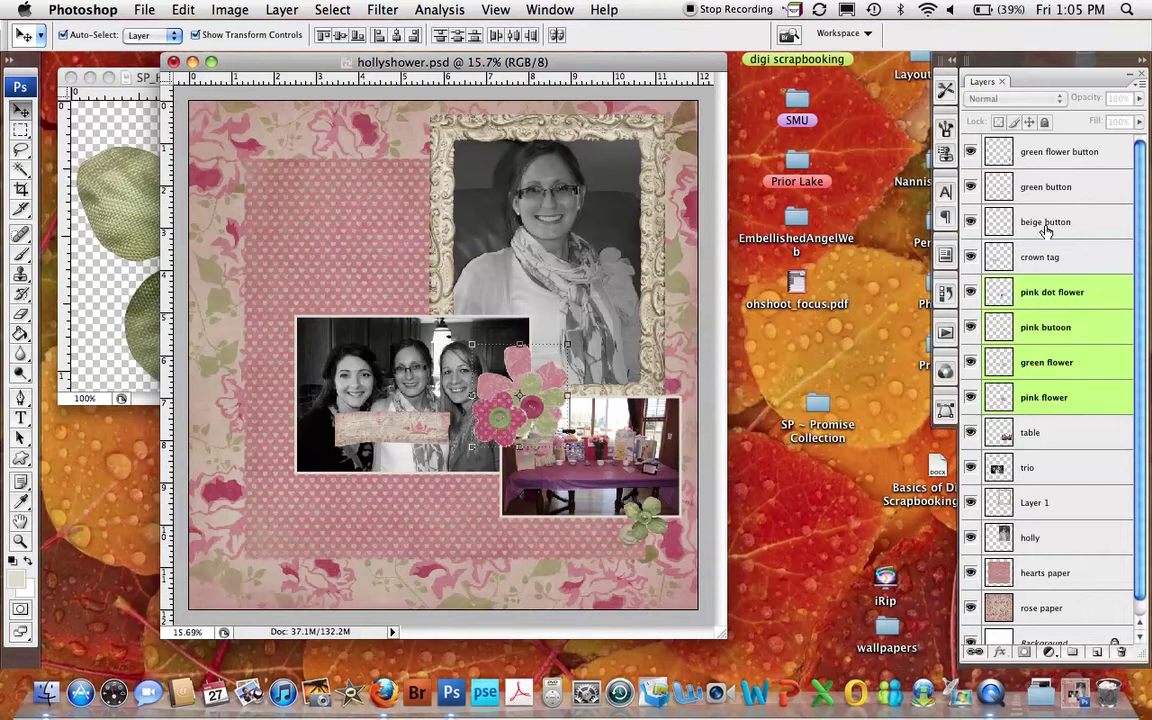
left_click(1041, 190, "super")
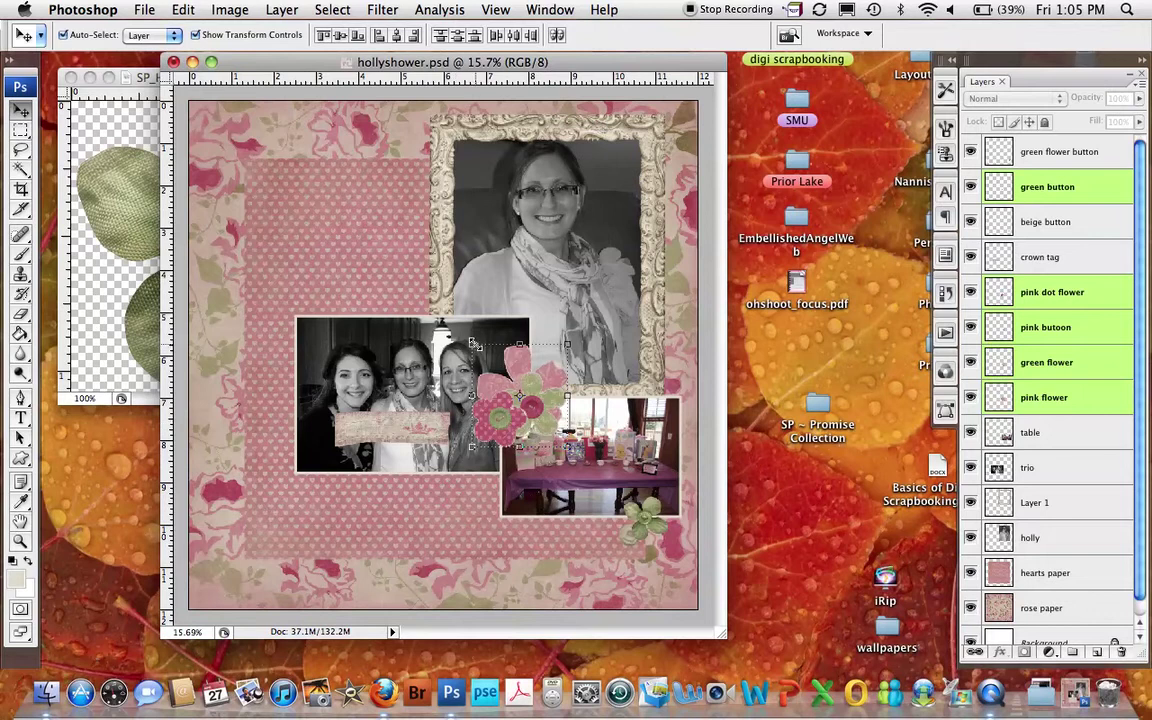
left_click_drag(473, 344, 497, 362)
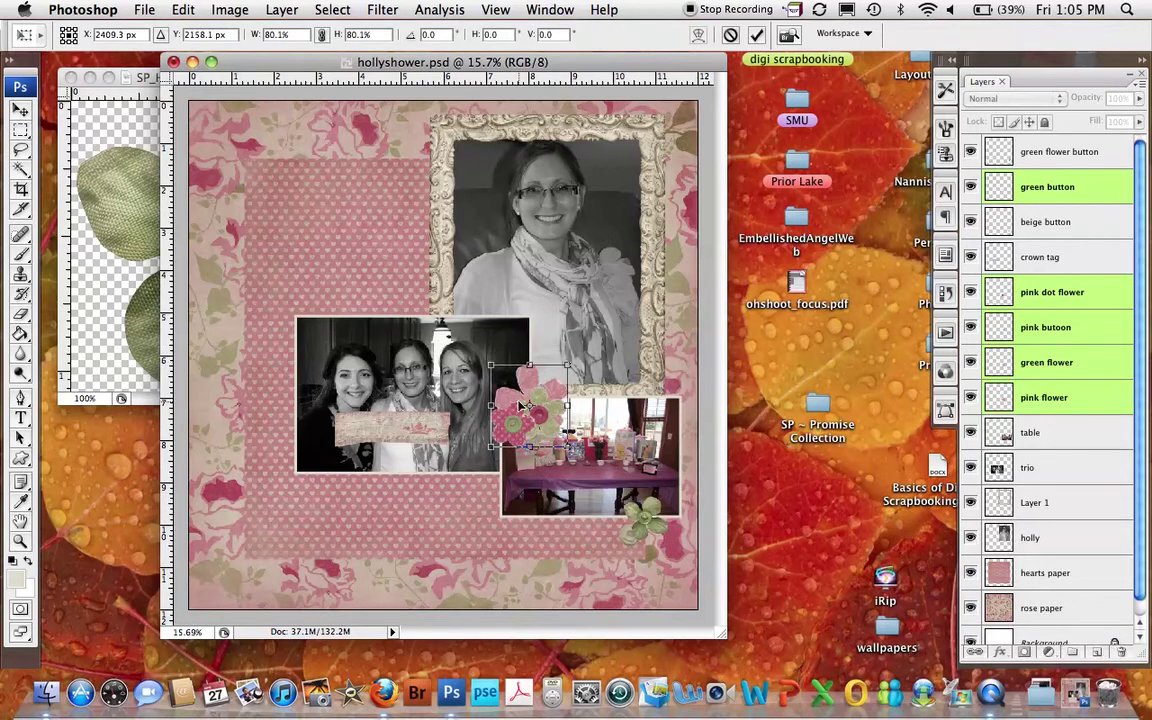
left_click_drag(520, 404, 521, 384)
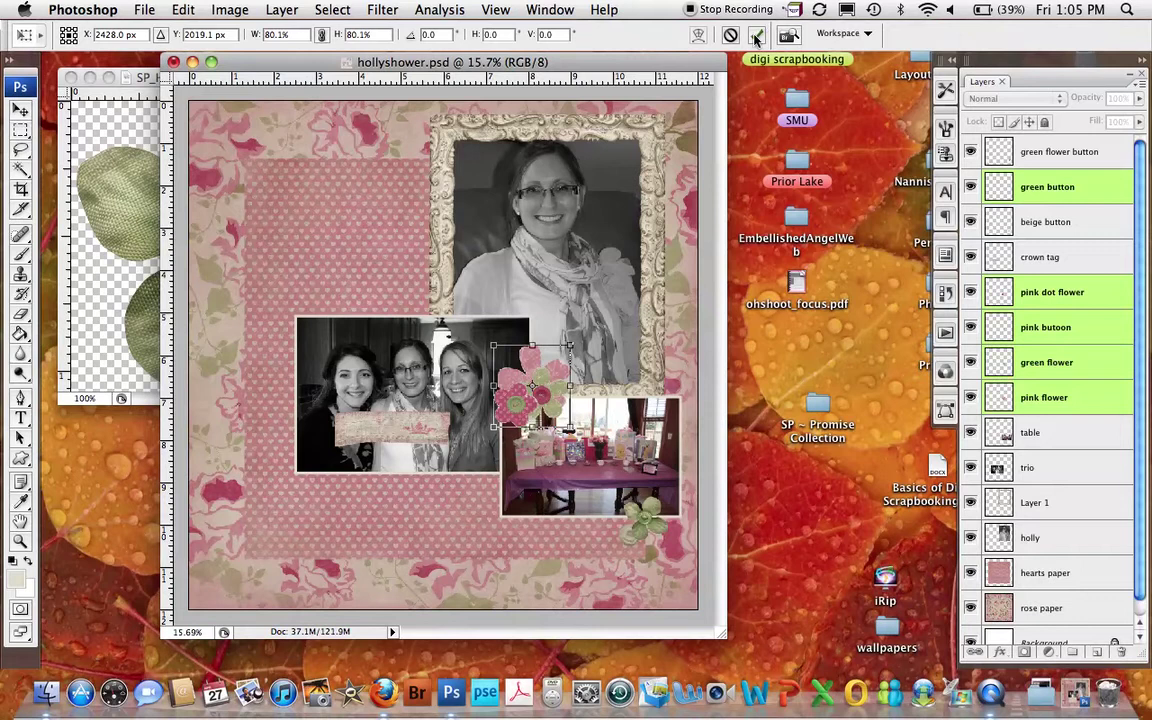
key("Return")
- Close the green button flower image SP_Heartfelt_ButtonFlowers_Green.png
left_click(360, 188)
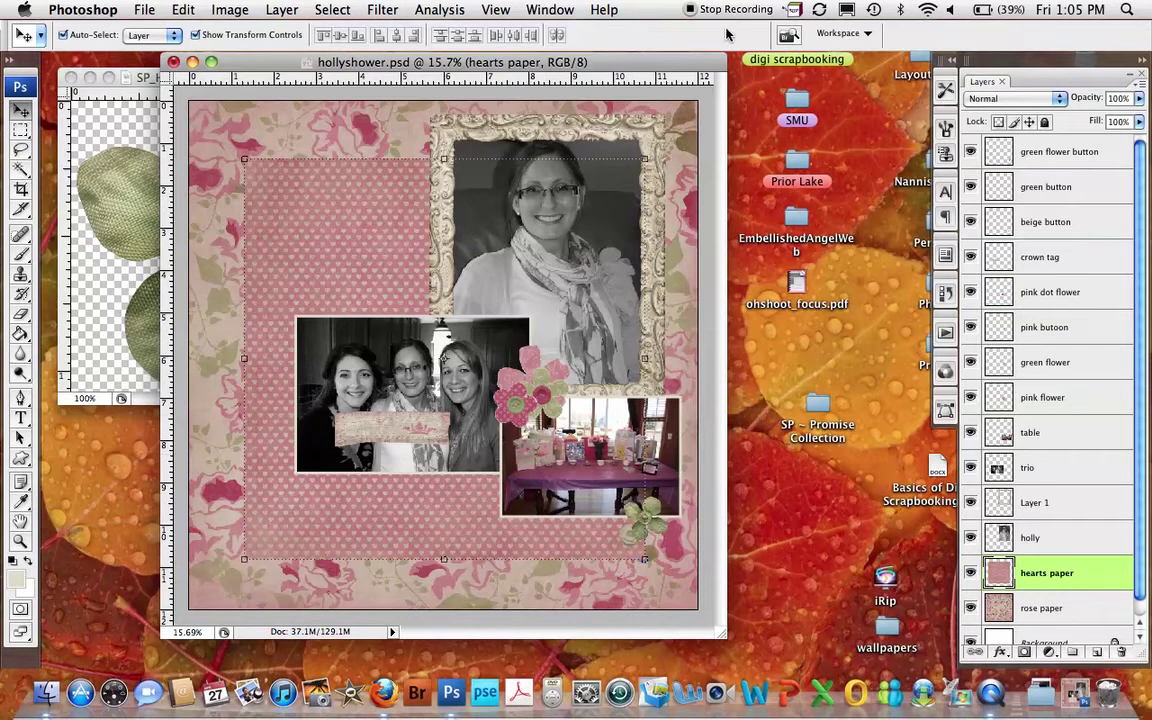
left_click(88, 110)
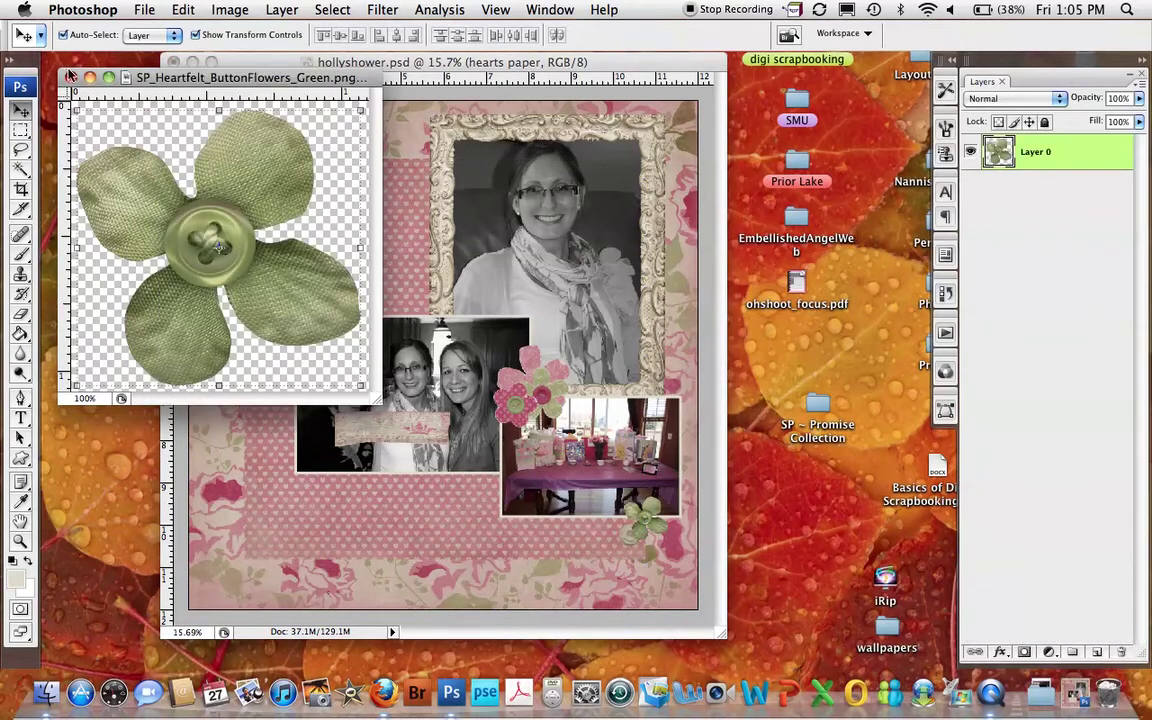
left_click(70, 77)
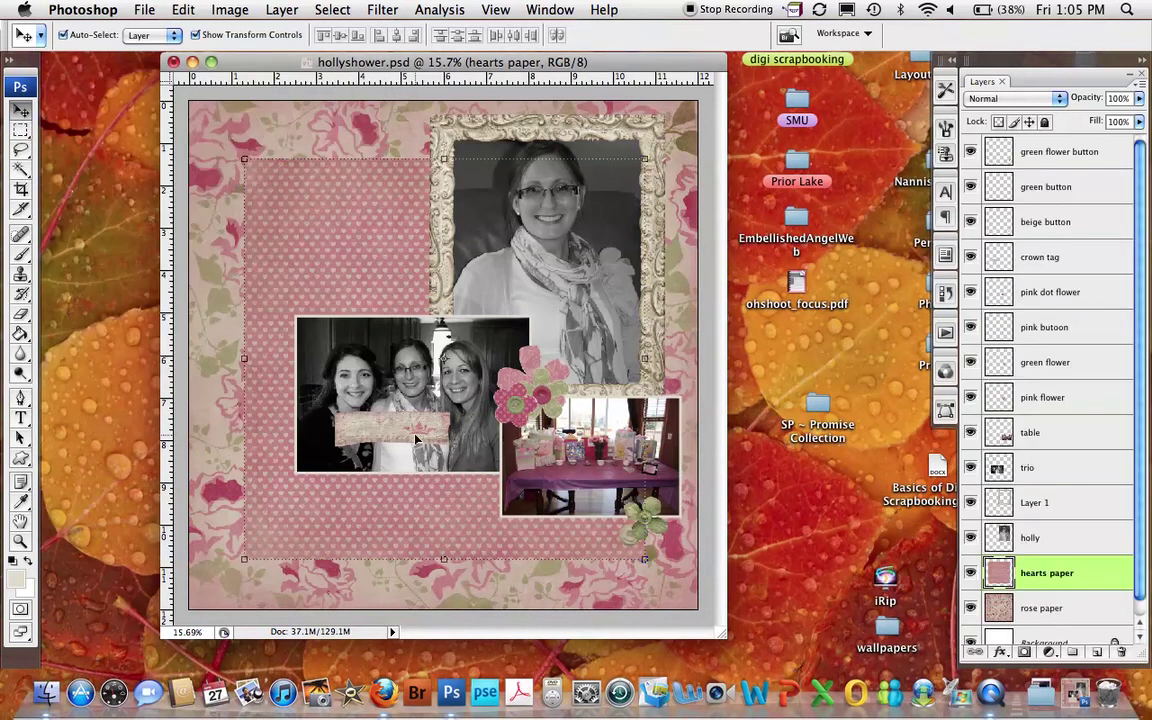
- Move the crown tag from the trio photo onto the flower cluster and place its layer directly beneath the pink flower layer
left_click(383, 430)
left_click_drag(383, 430, 548, 393)
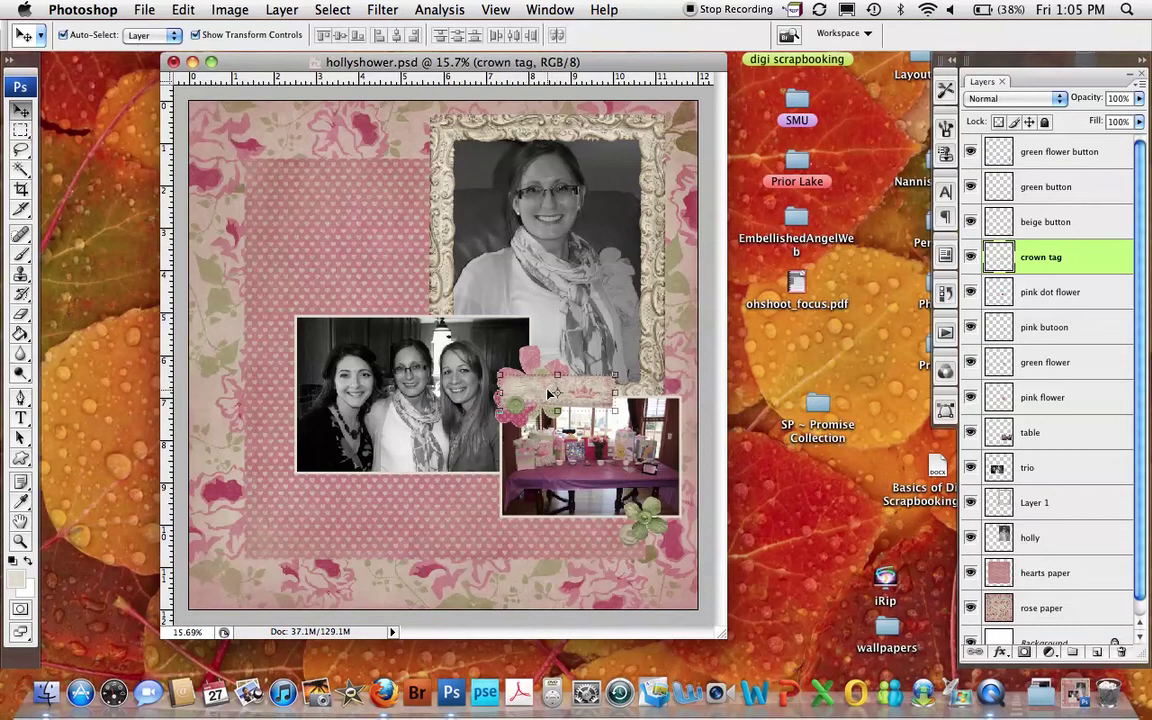
left_click_drag(1068, 258, 1068, 412)
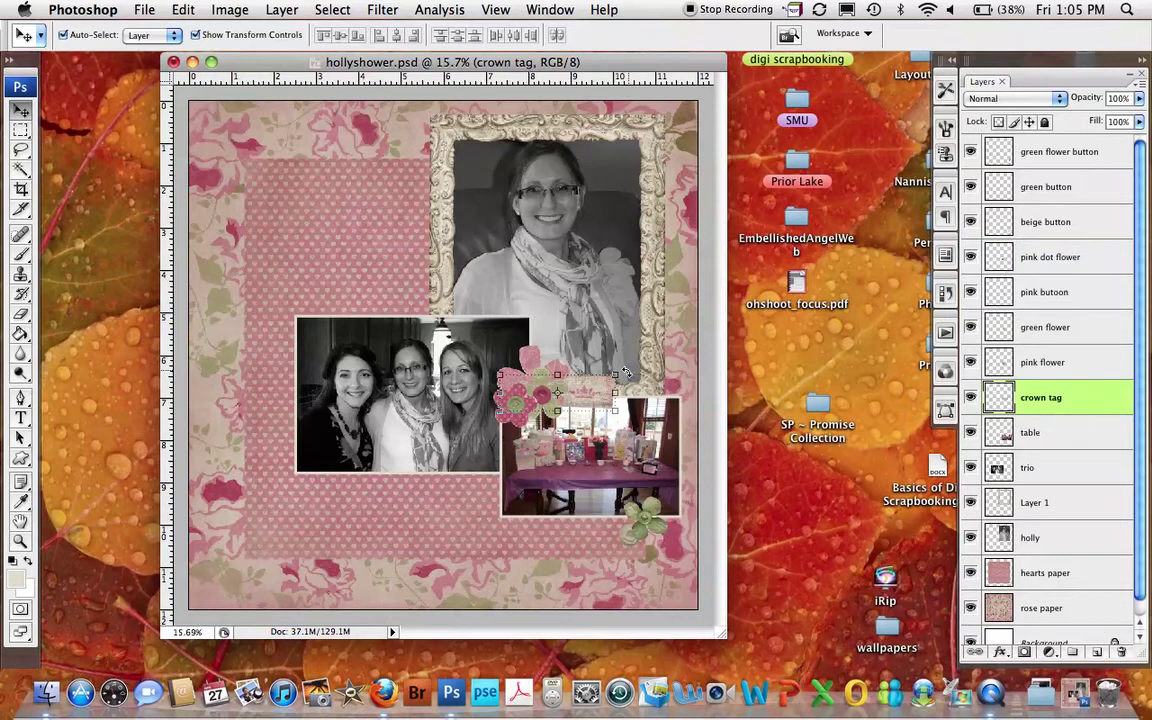
- Rotate the crown tag 12° so it slants down from the flower cluster over the table photo's upper edge
left_click_drag(625, 388, 628, 386)
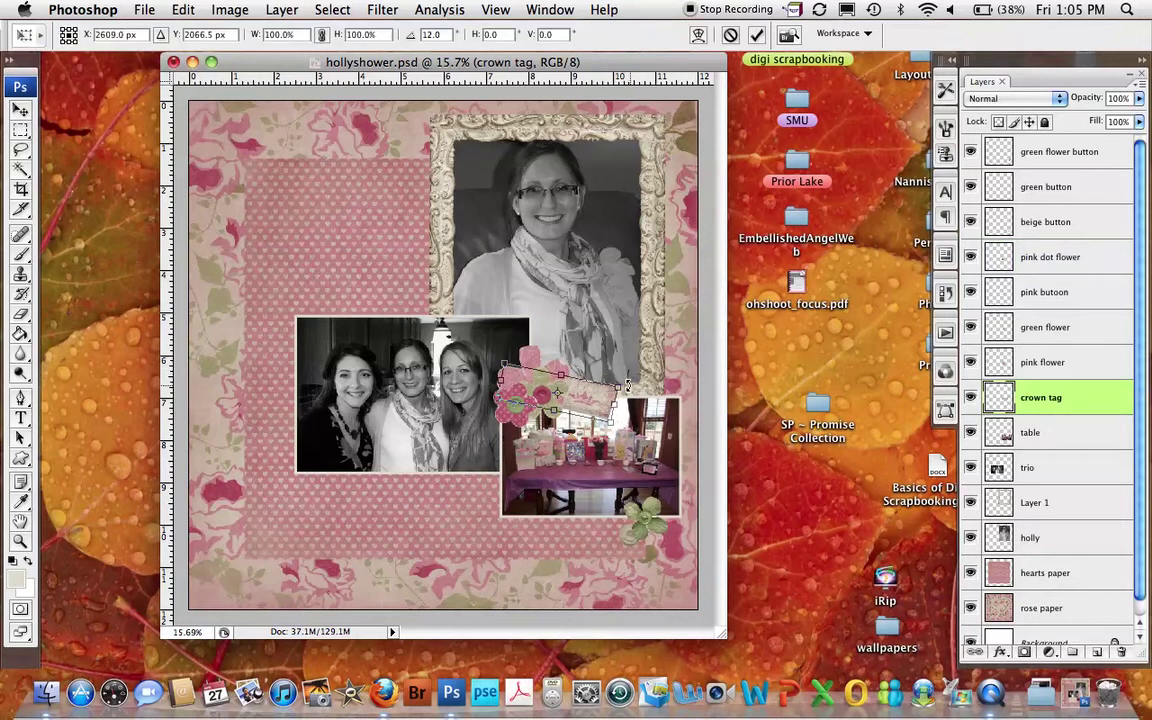
left_click(757, 34)
left_click(262, 205)
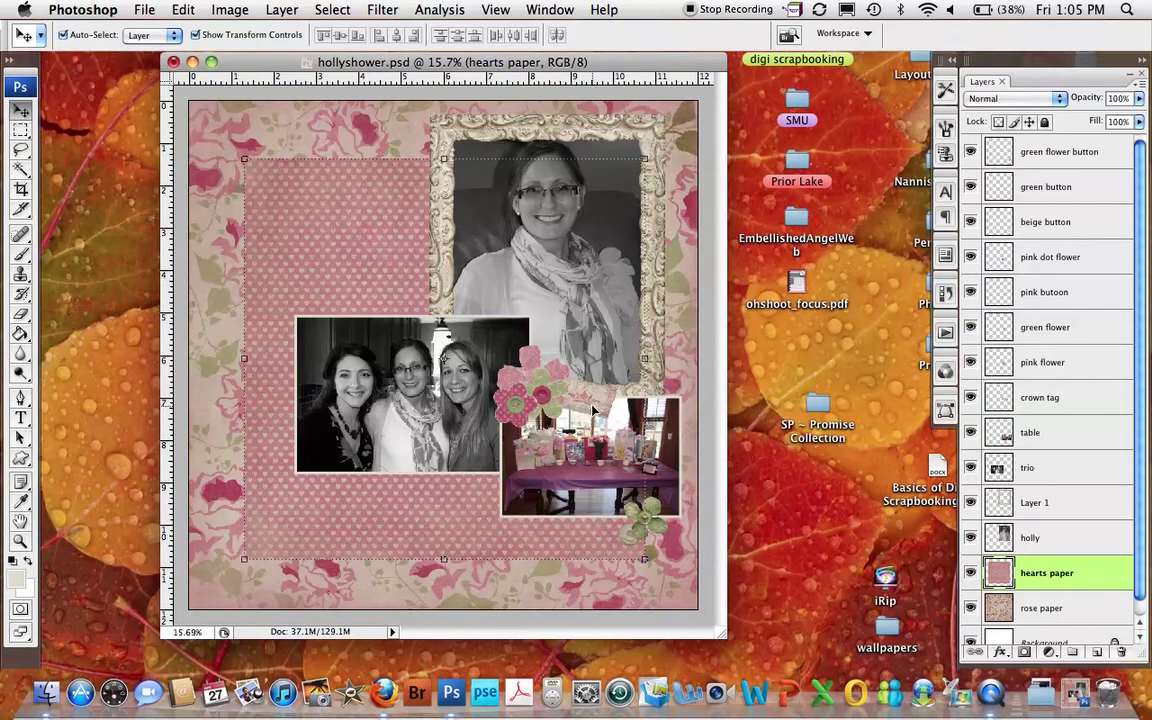
- Browse for a file to open in the Desktop folder digi scrapbooking, within Shabby Princess > SP ~ Sprout
left_click(147, 10)
left_click(162, 46)
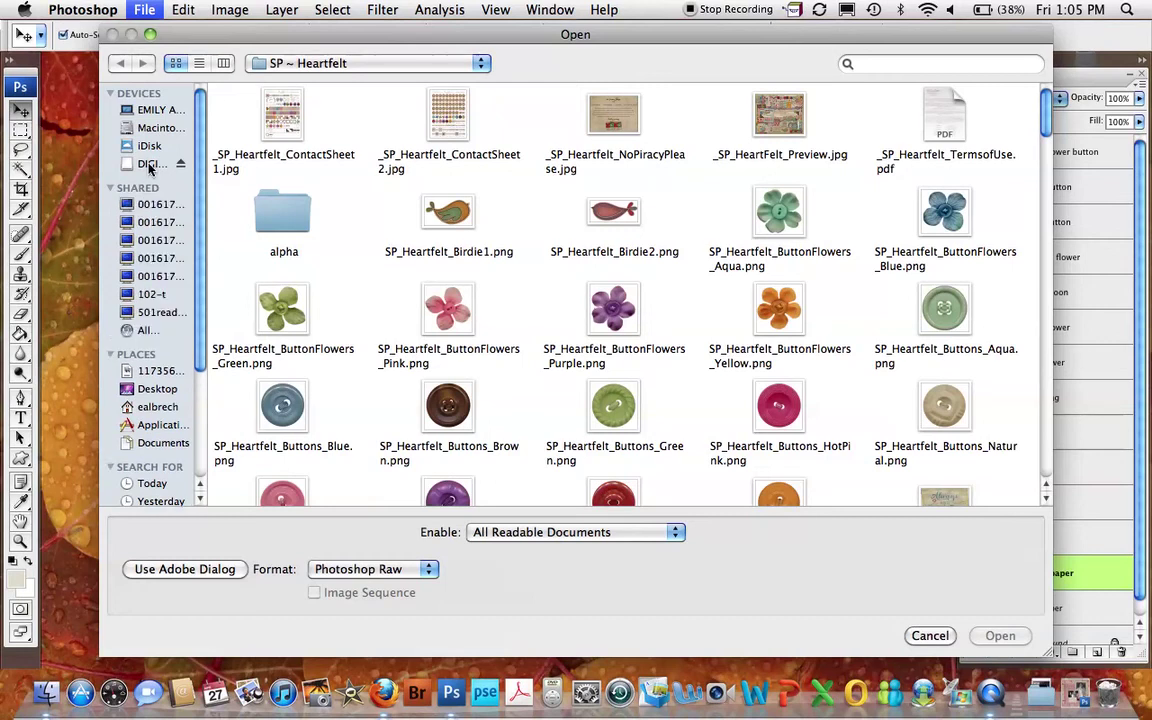
left_click(156, 391)
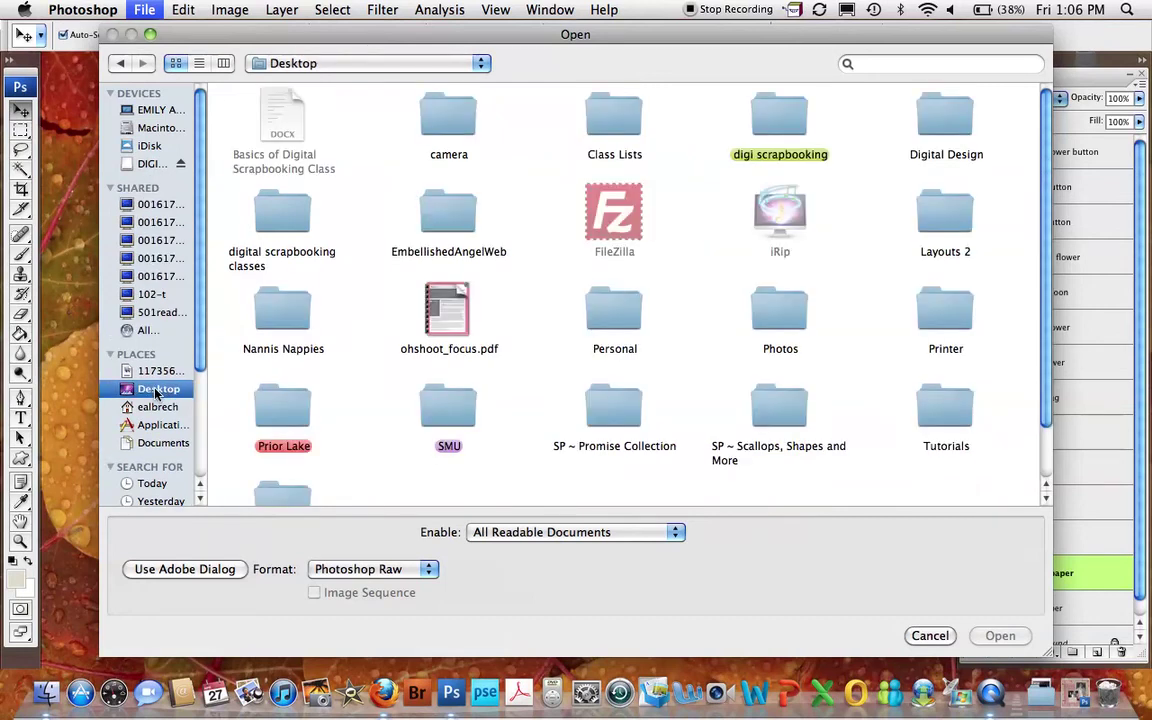
double_click(779, 112)
scroll(731, 358, "down", 10)
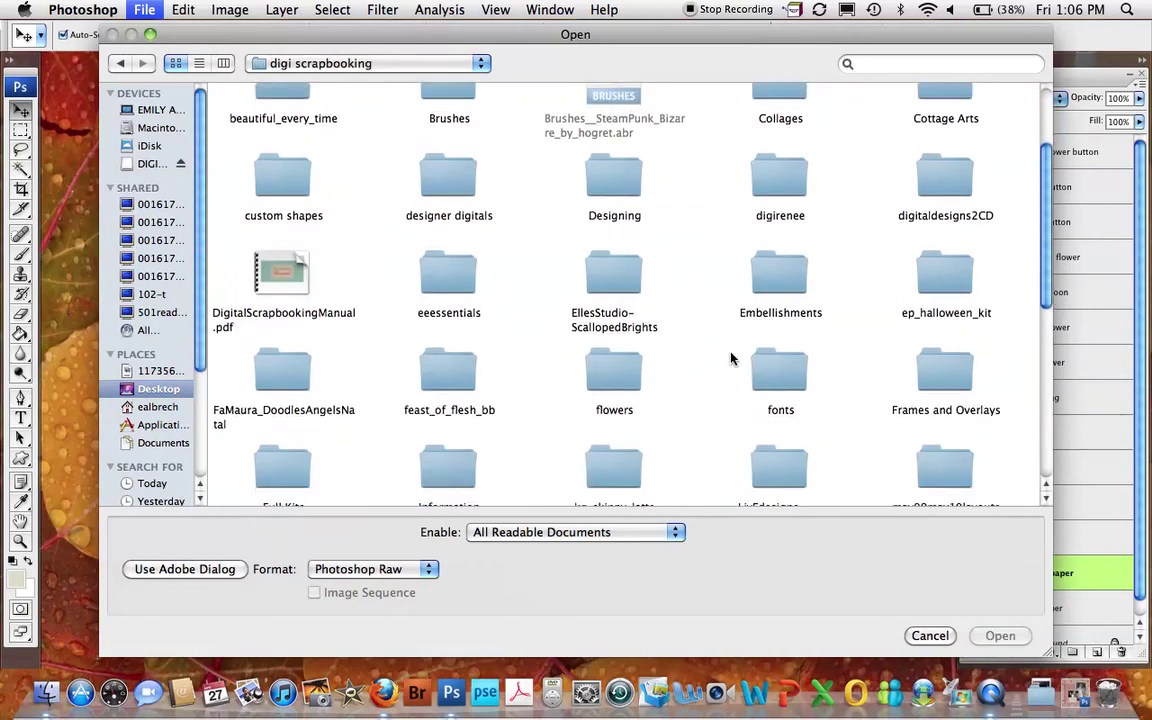
double_click(784, 366)
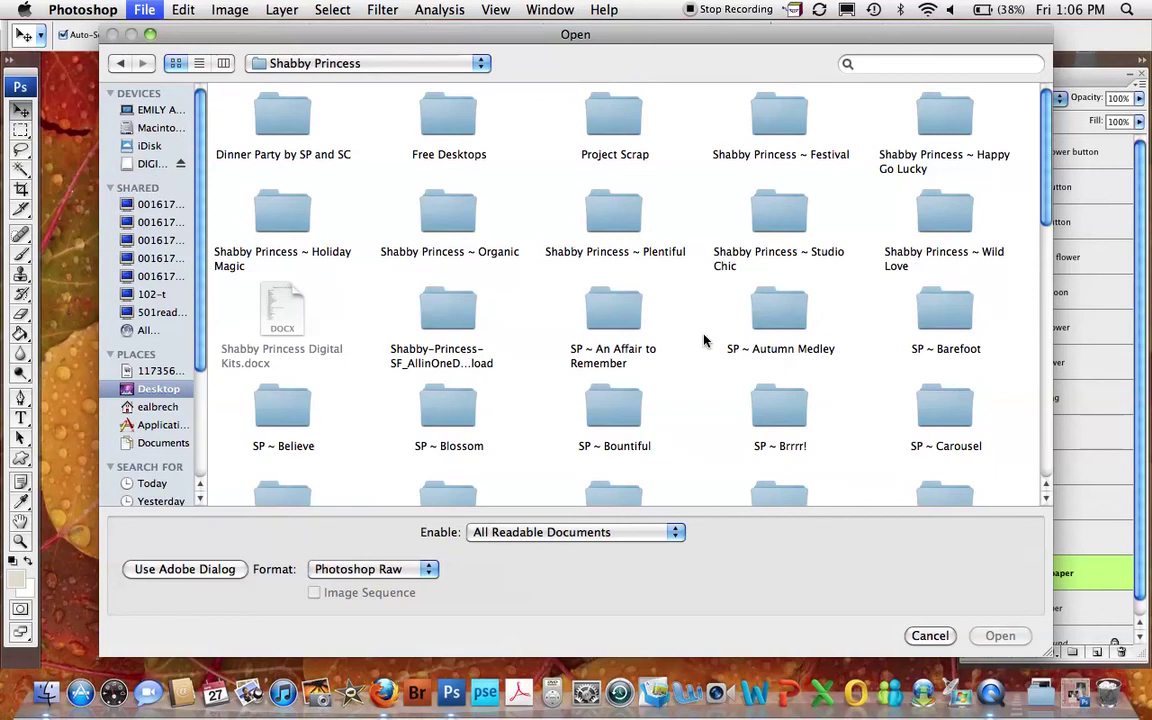
scroll(704, 339, "down", 9)
scroll(704, 339, "down", 4)
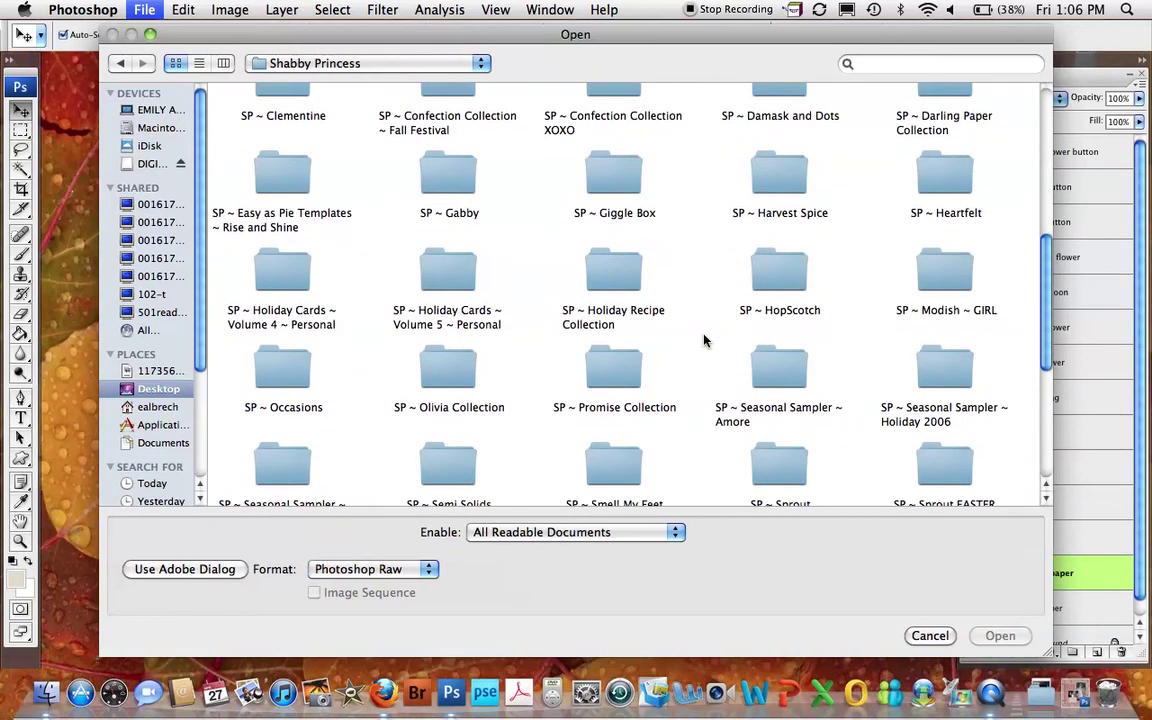
double_click(780, 377)
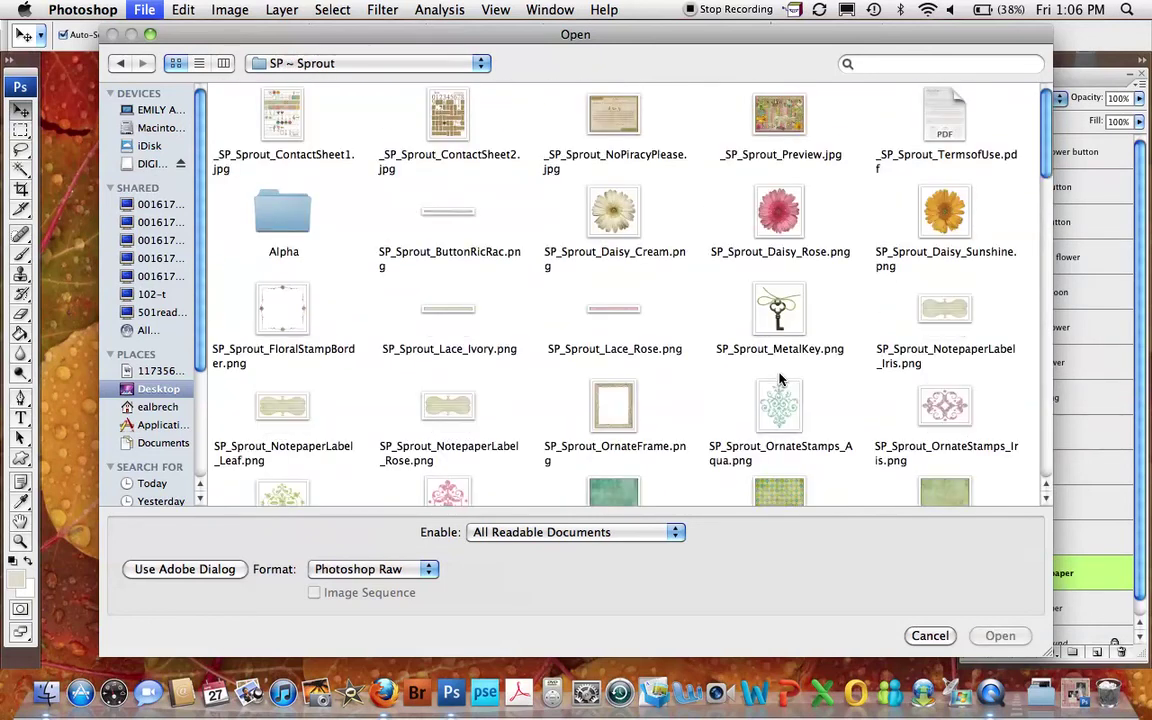
- Open the vellum label image SP_Sprout_VellumLabel.png from the SP ~ Sprout folder
scroll(669, 337, "down", 2)
scroll(669, 337, "down", 7)
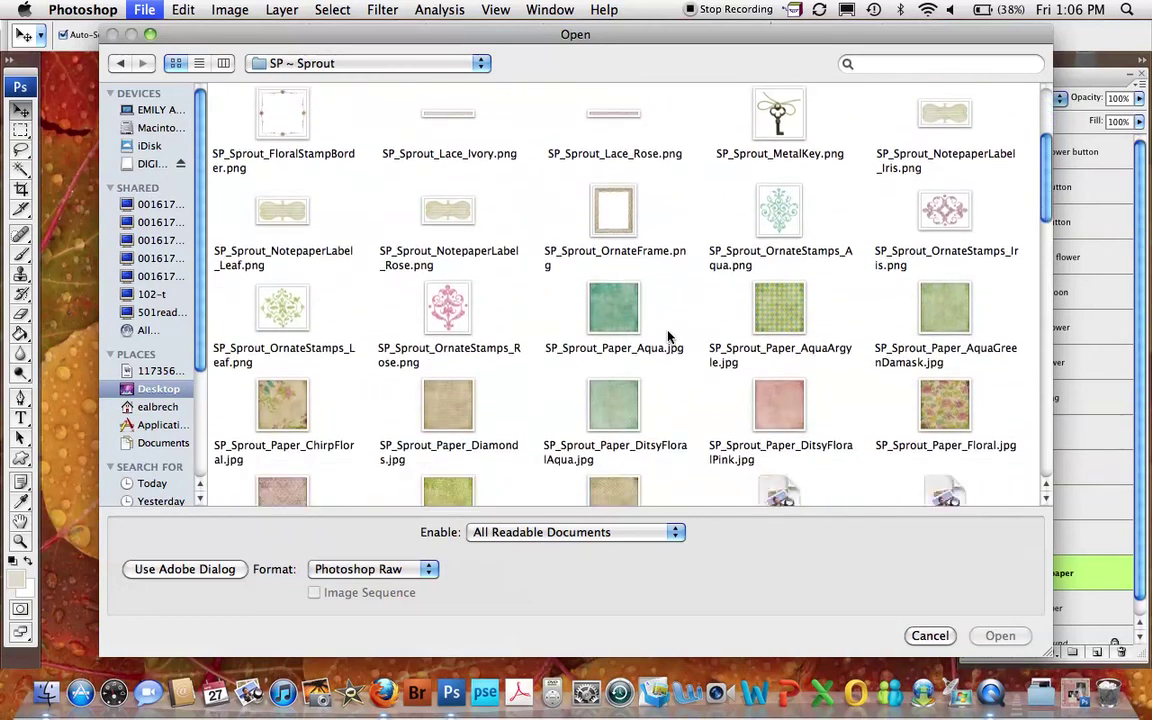
scroll(669, 337, "down", 12)
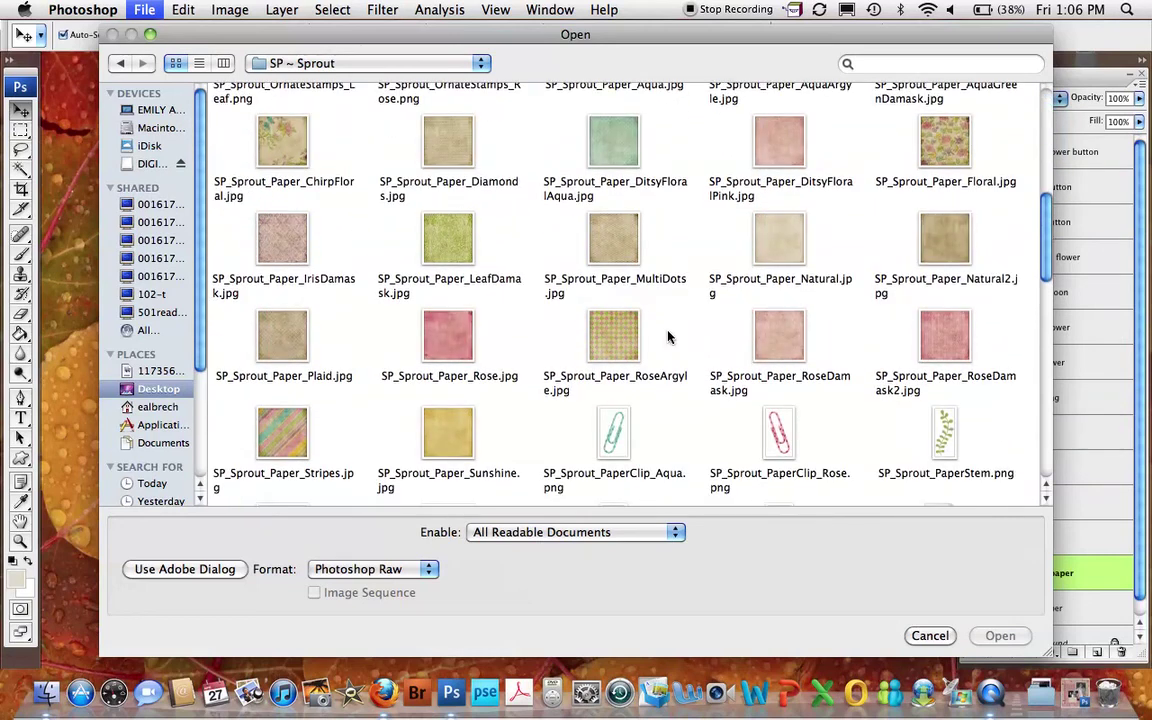
scroll(669, 337, "down", 10)
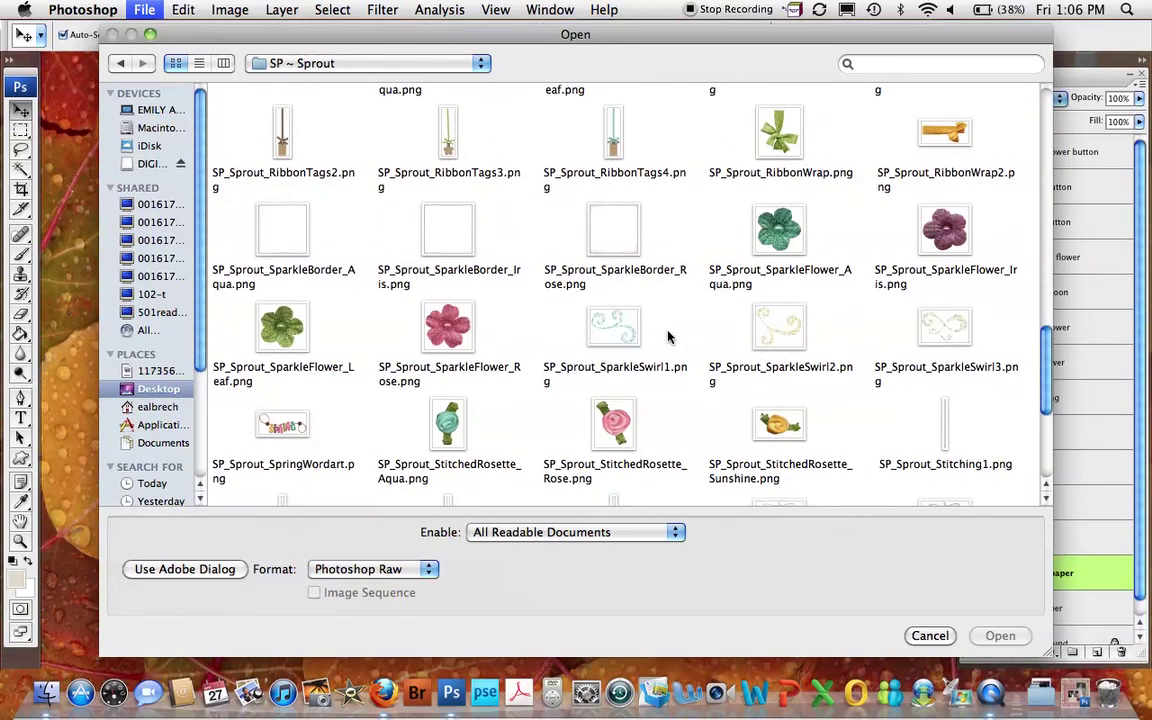
left_click(760, 262)
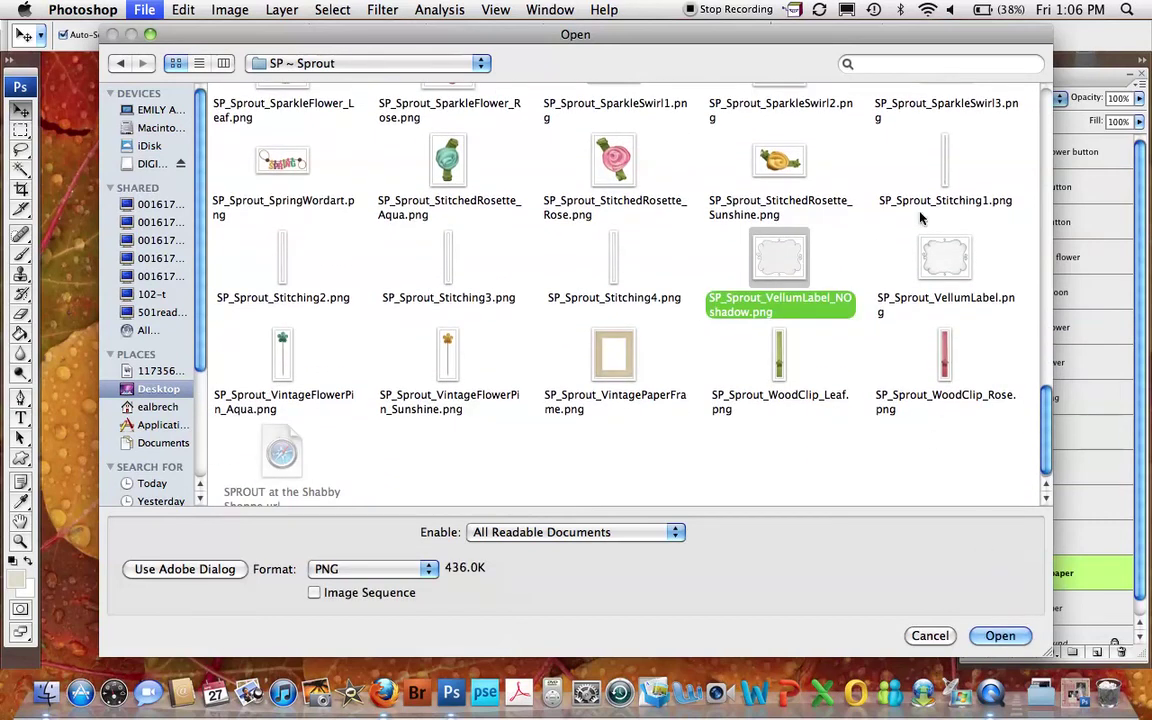
left_click(864, 238)
left_click(998, 634)
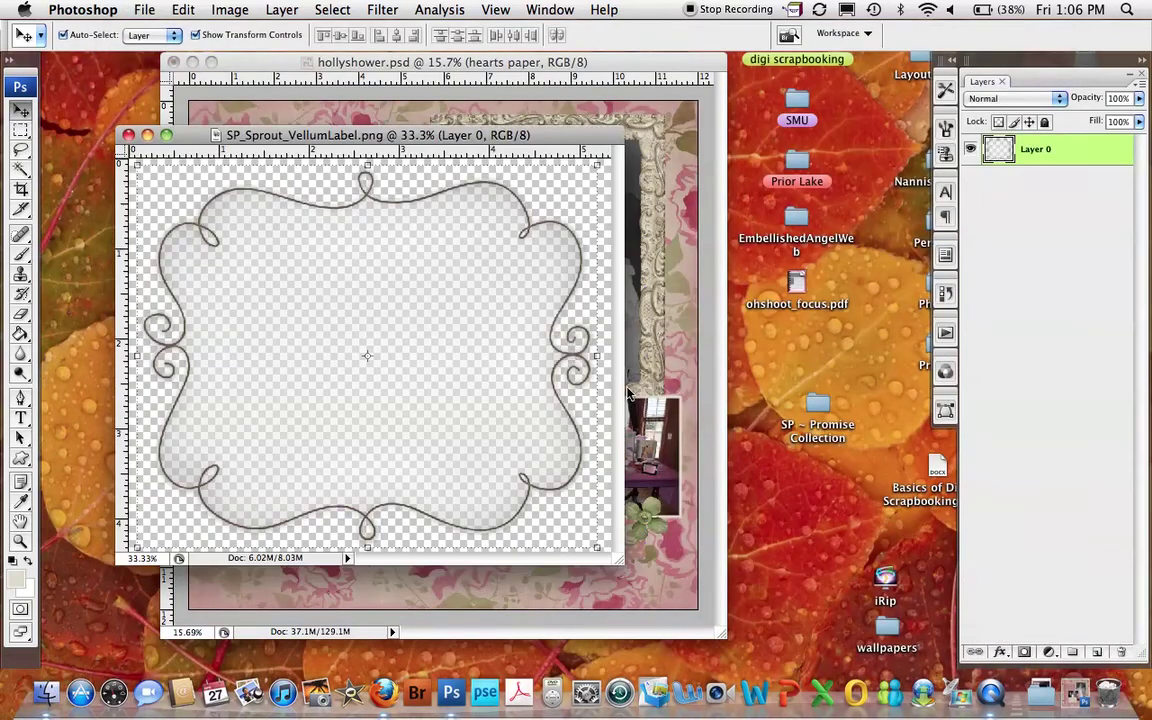
- Copy the vellum label onto the hollyshower.psd page above the hearts paper and position it partly tucked under the trio photo's lower edge
left_click_drag(465, 137, 202, 170)
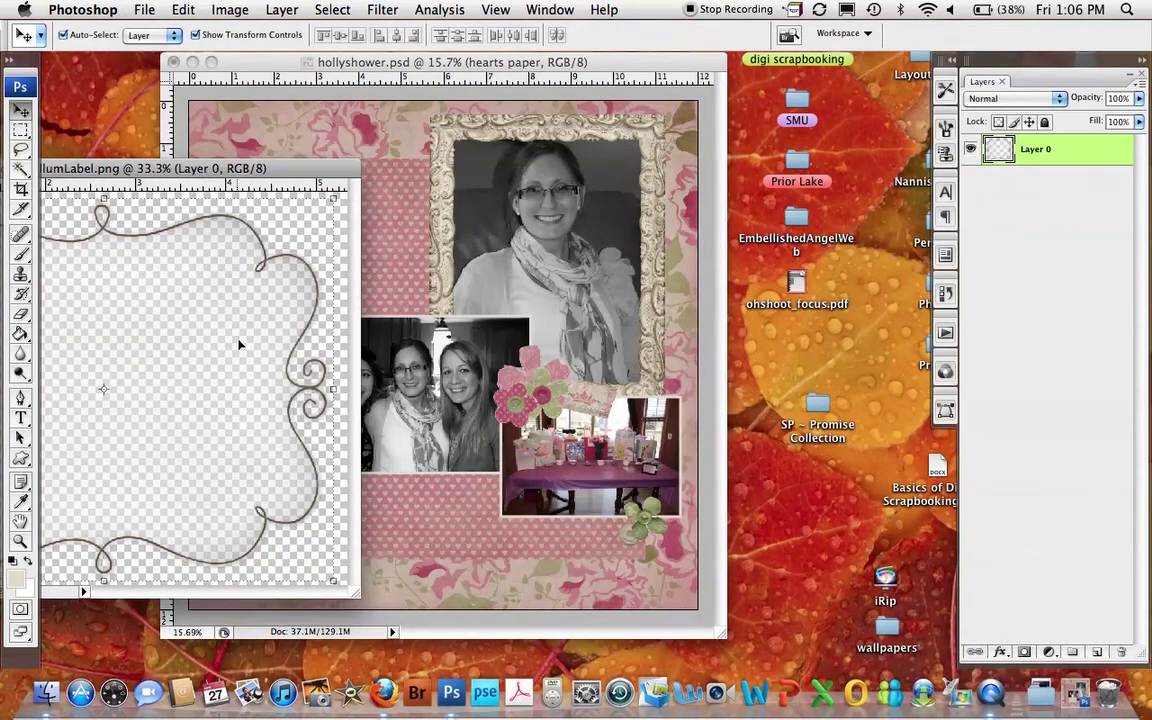
left_click_drag(300, 340, 510, 368)
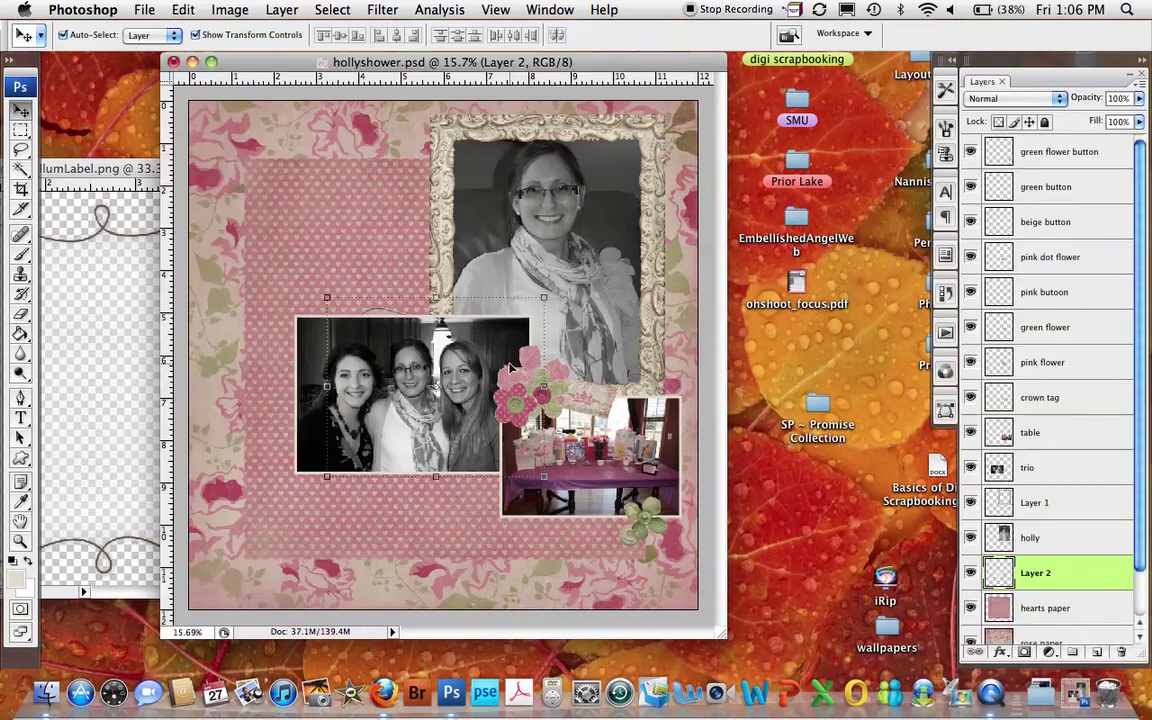
left_click(380, 364)
left_click_drag(380, 364, 343, 461)
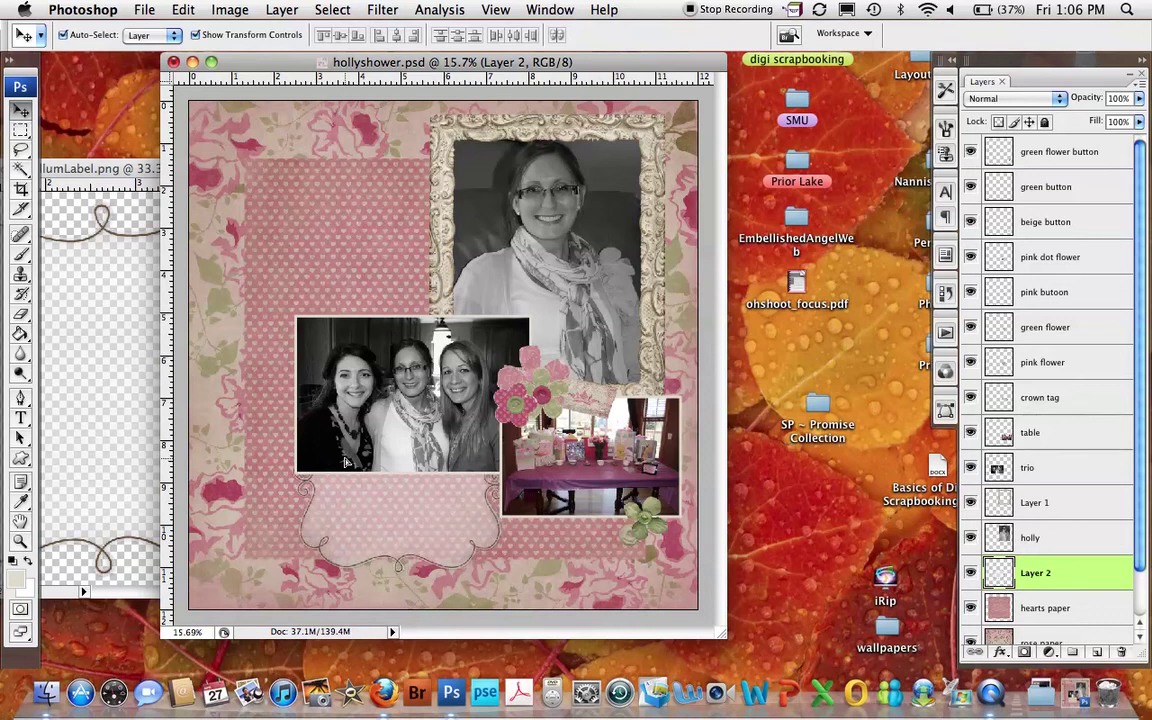
key("shift+Down")
key("shift+Down")
key("shift+Down")
key("shift+Down")
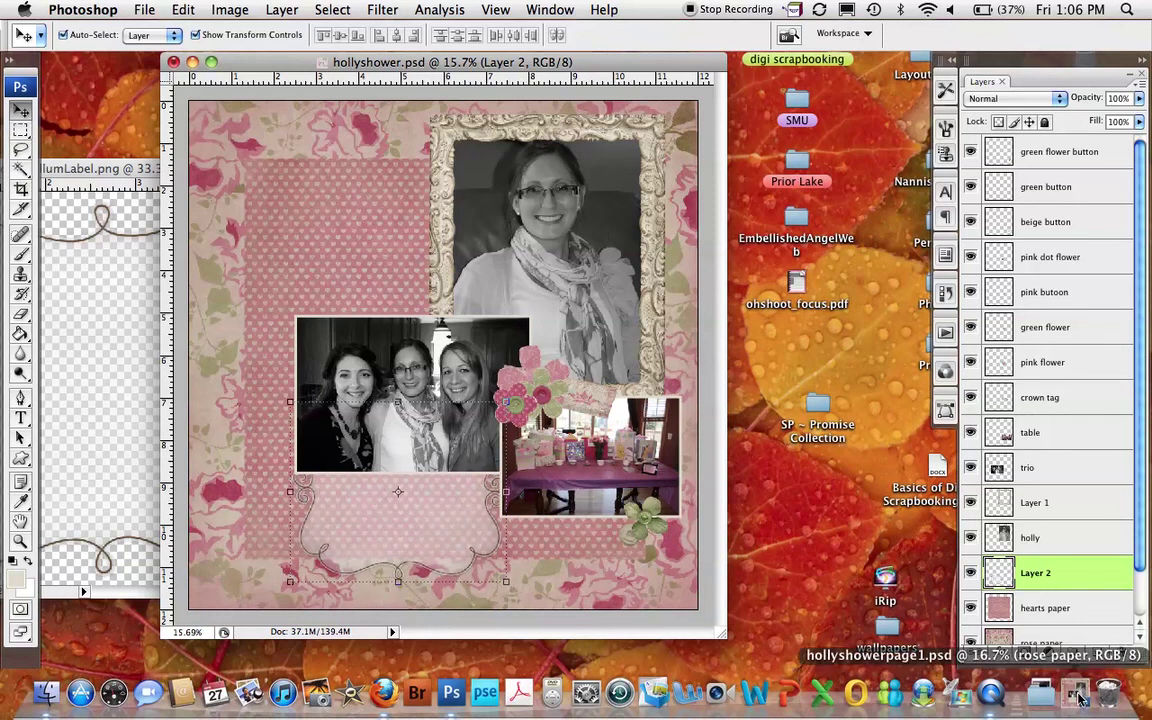
- Examine the label and journaling placement in the minimized reference page hollyshowerpage1.psd, and minimize it again
left_click(1040, 692)
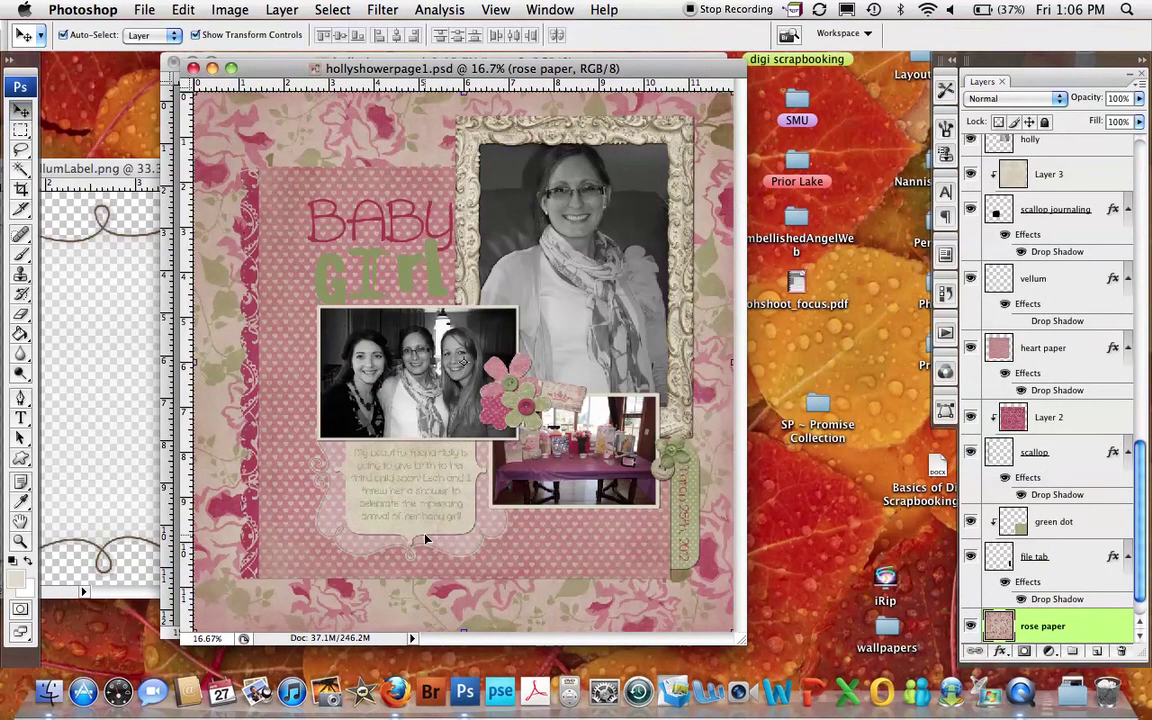
left_click(212, 66)
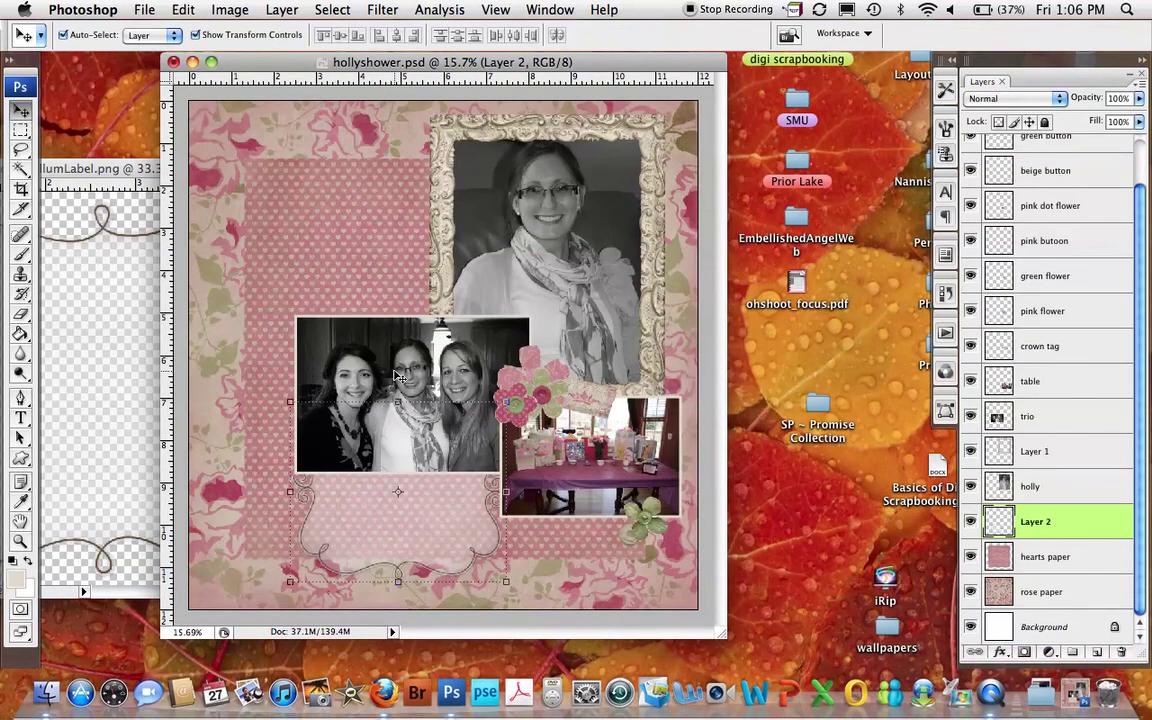
- Close the vellum label image SP_Sprout_VellumLabel.png
left_click(110, 208)
left_click_drag(143, 170, 386, 166)
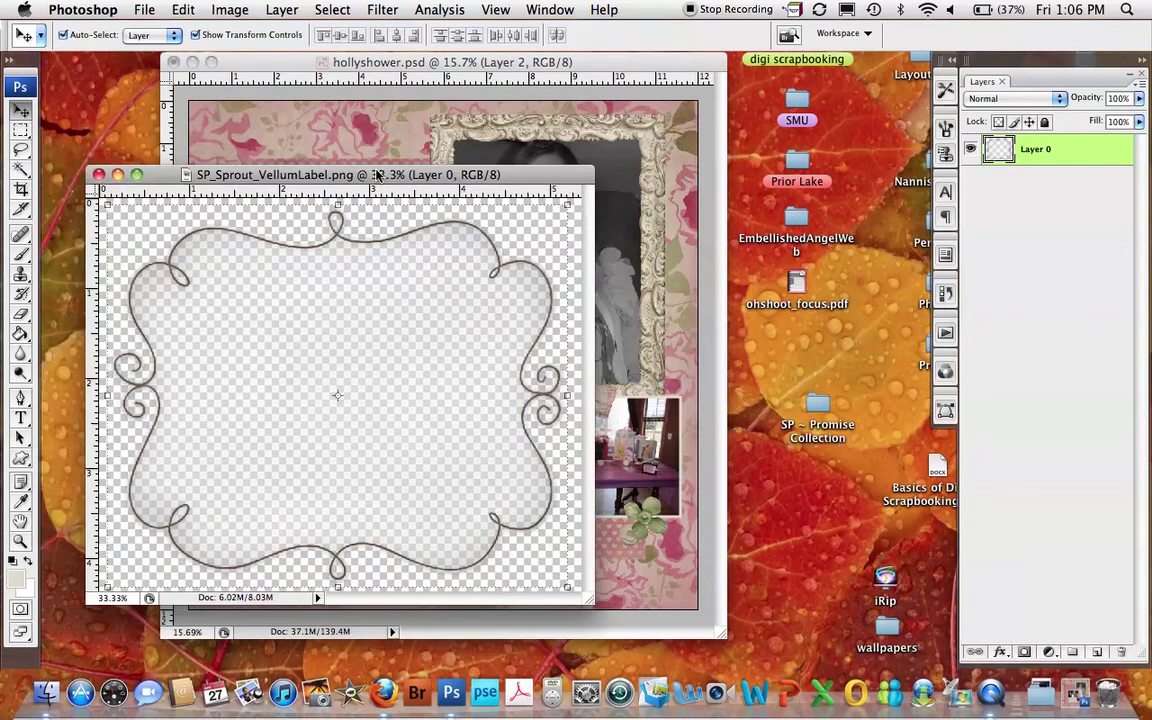
left_click(95, 171)
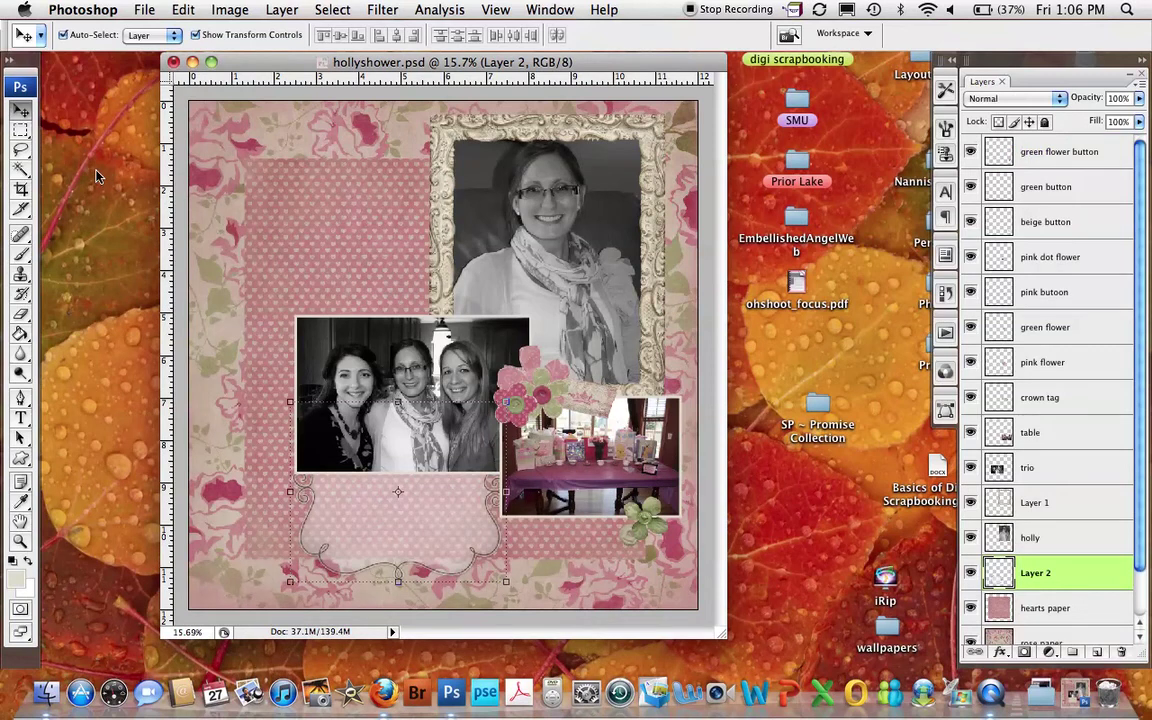